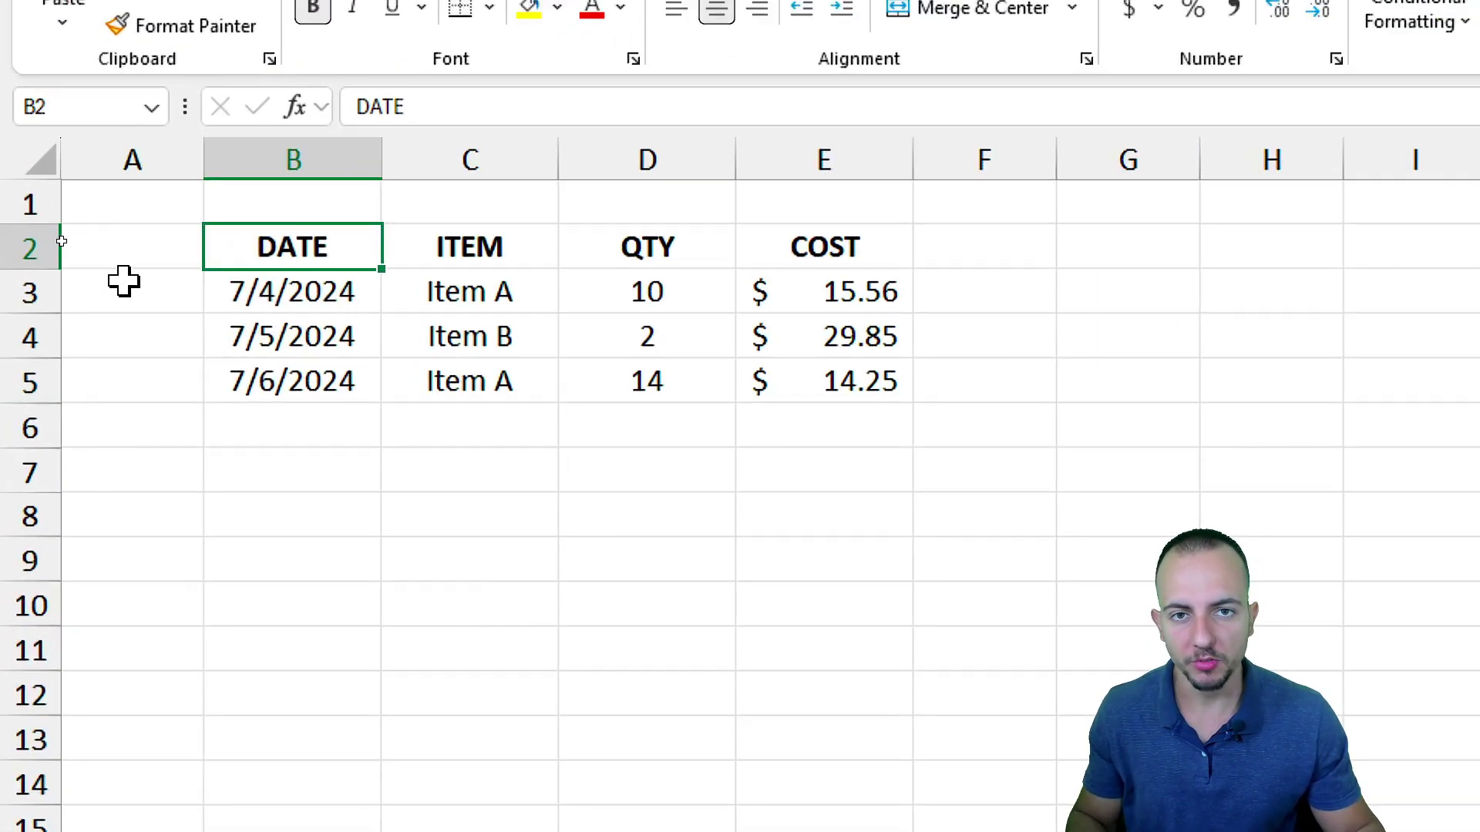
Step: Select C3:C5 and give it a List validation with source Item A,Item B,Item C
{"action": "left_click_drag", "start_coordinate": [543, 293], "coordinate": [519, 420]}
{"action": "left_click_drag", "start_coordinate": [521, 317], "coordinate": [522, 386]}
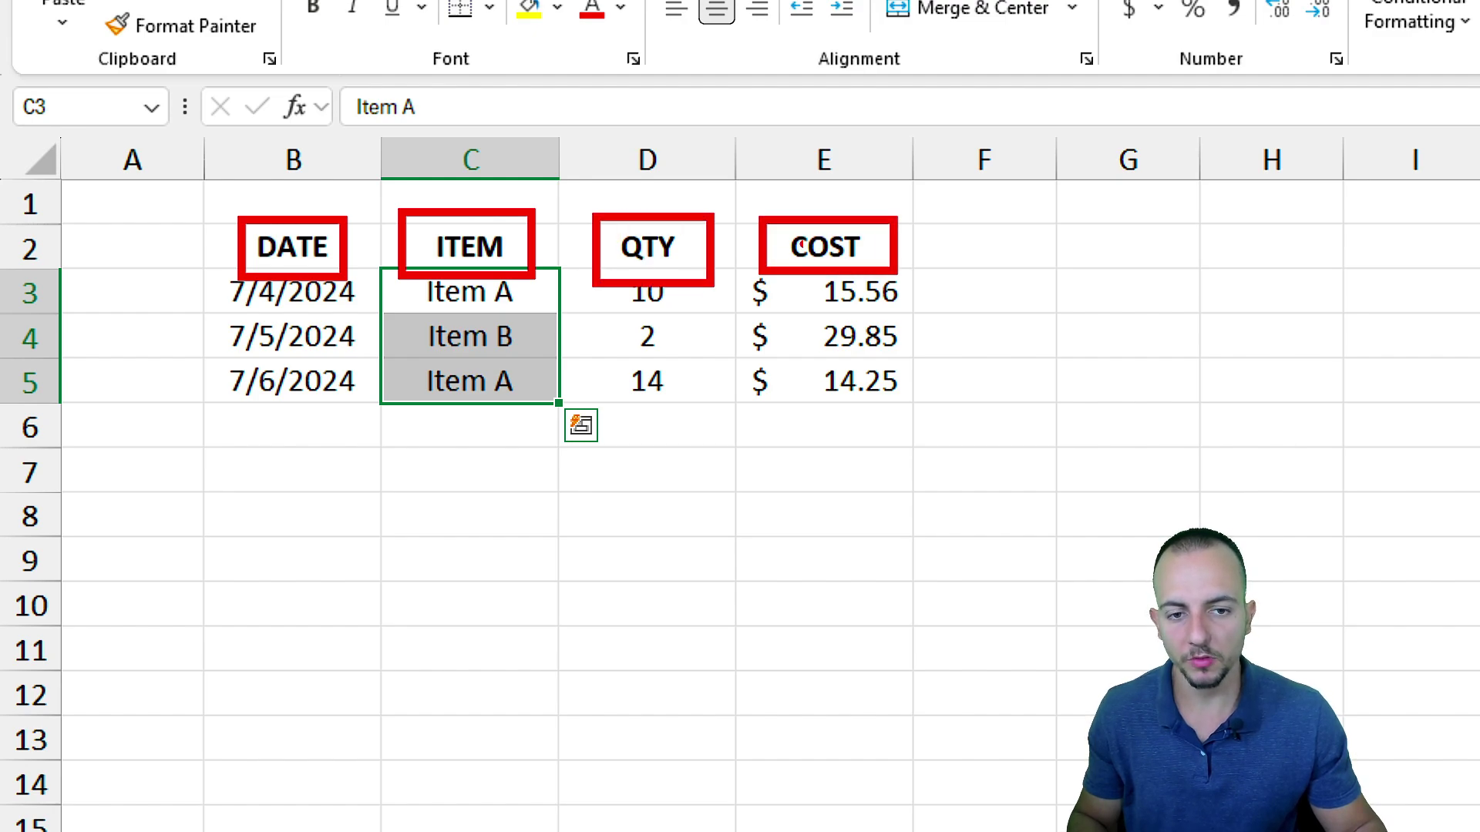
{"action": "left_click_drag", "start_coordinate": [522, 293], "coordinate": [501, 381]}
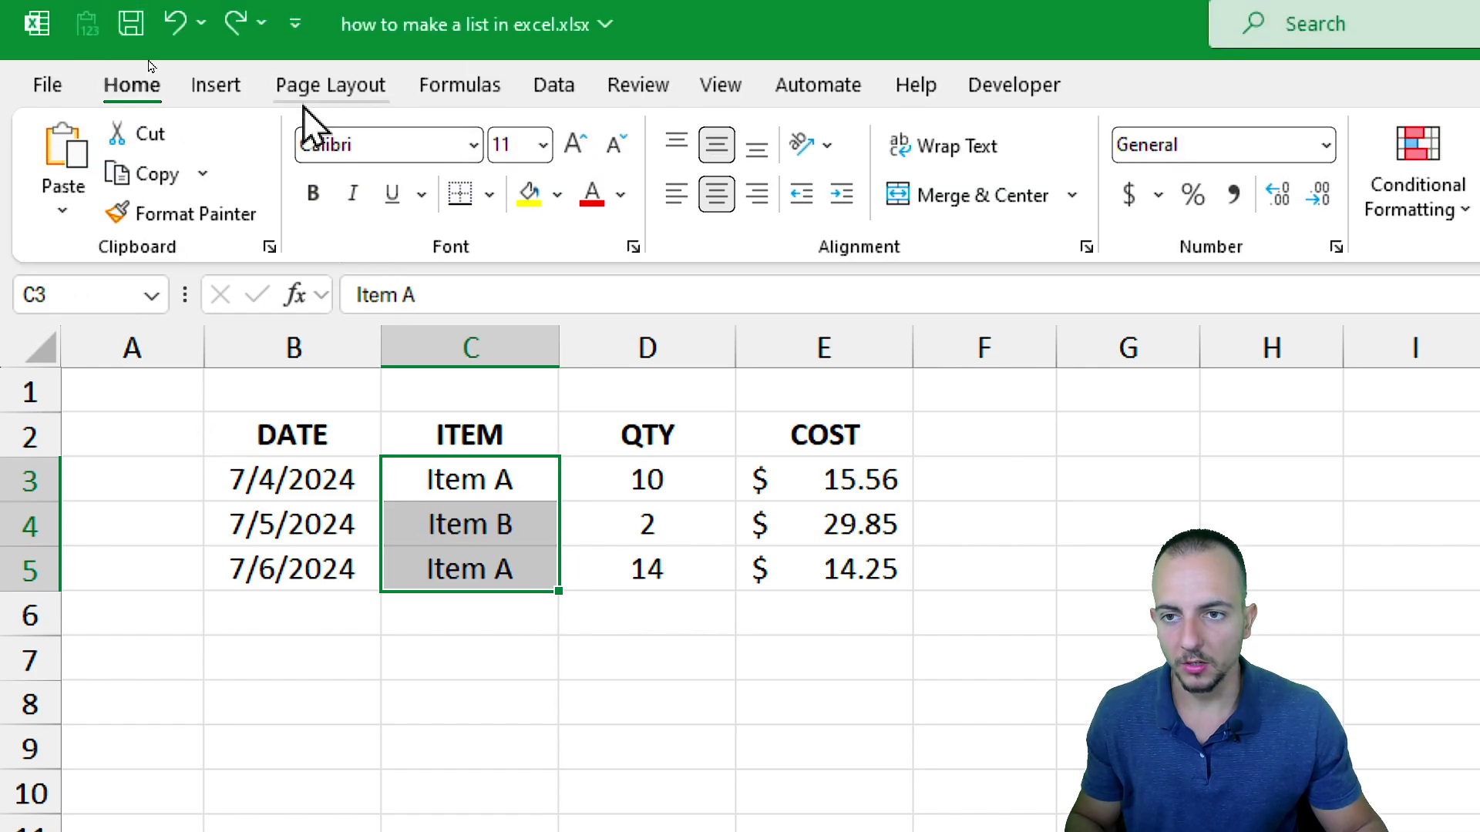
{"action": "left_click", "coordinate": [569, 112]}
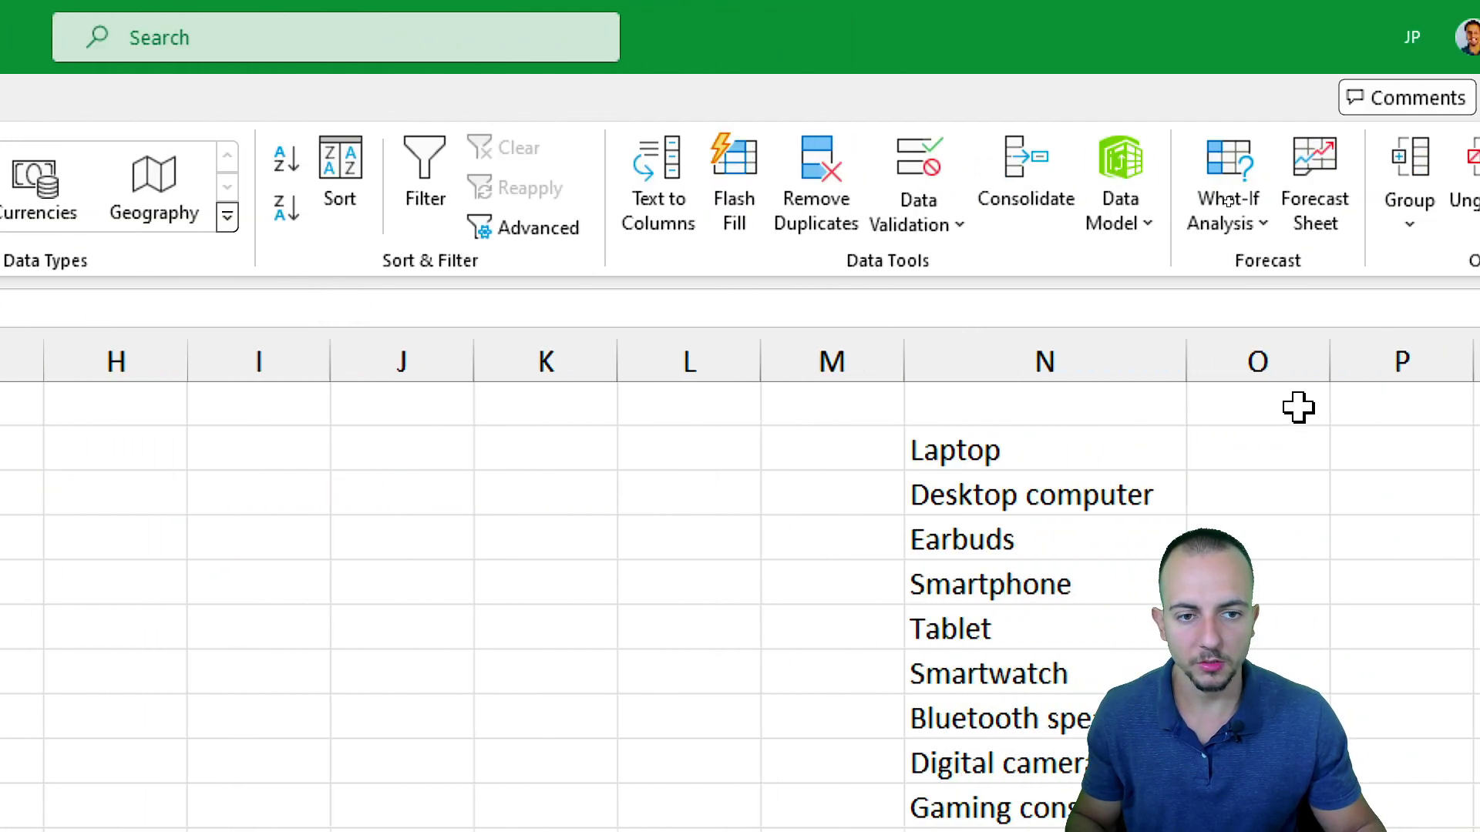
{"action": "left_click", "coordinate": [907, 178]}
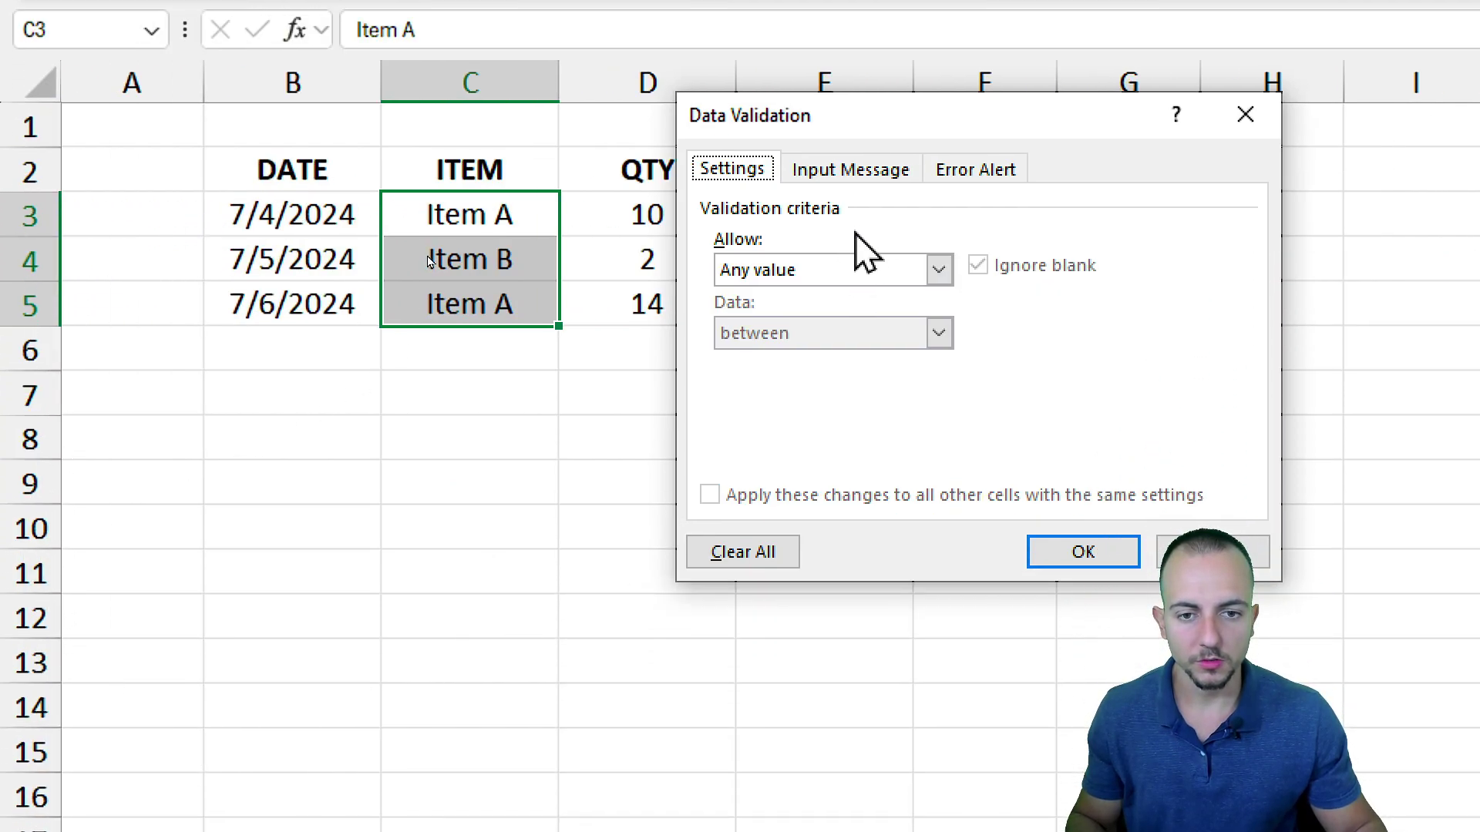
{"action": "left_click", "coordinate": [782, 275]}
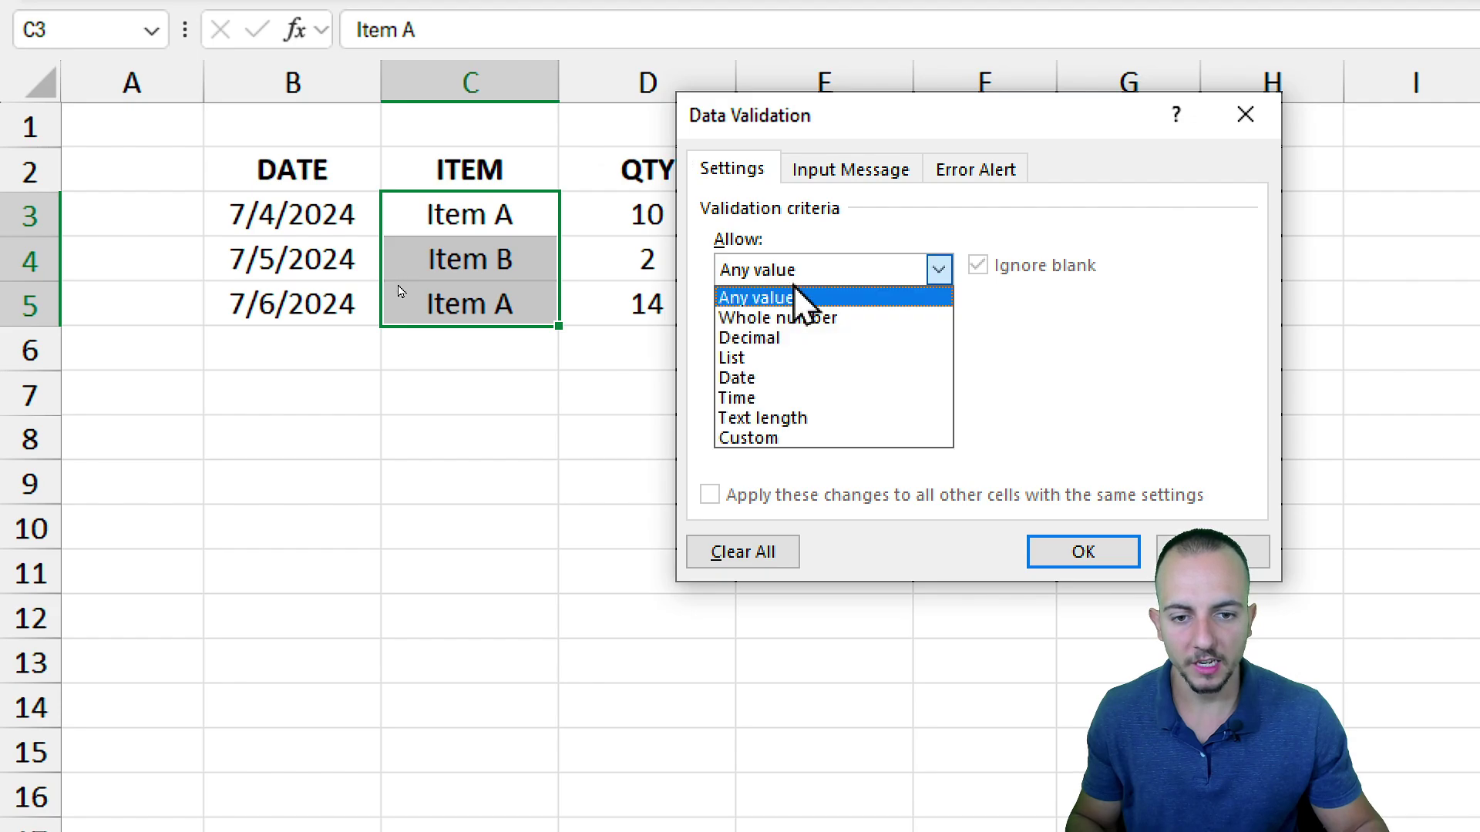
{"action": "left_click", "coordinate": [802, 357]}
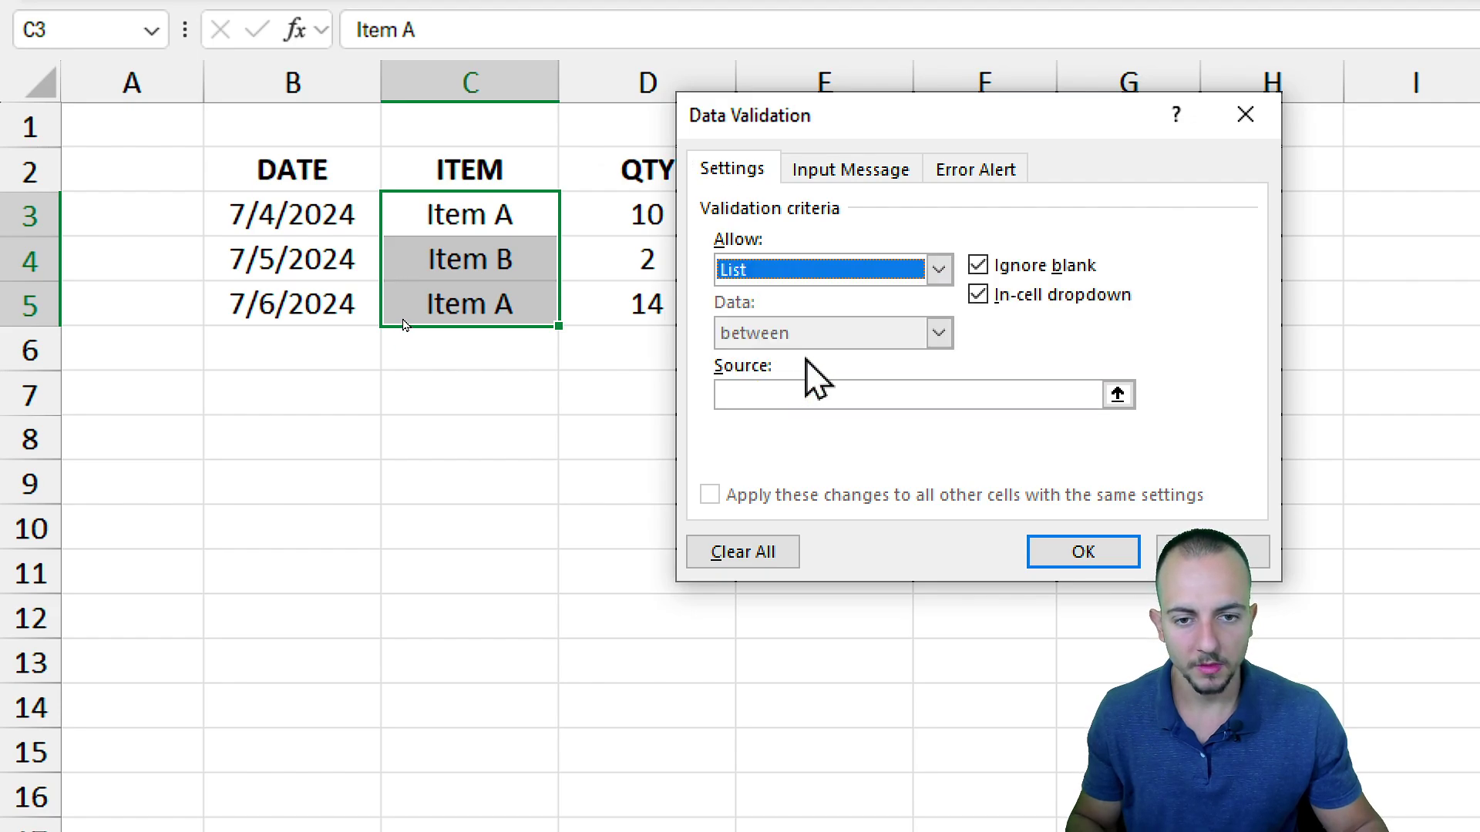
{"action": "left_click", "coordinate": [755, 396]}
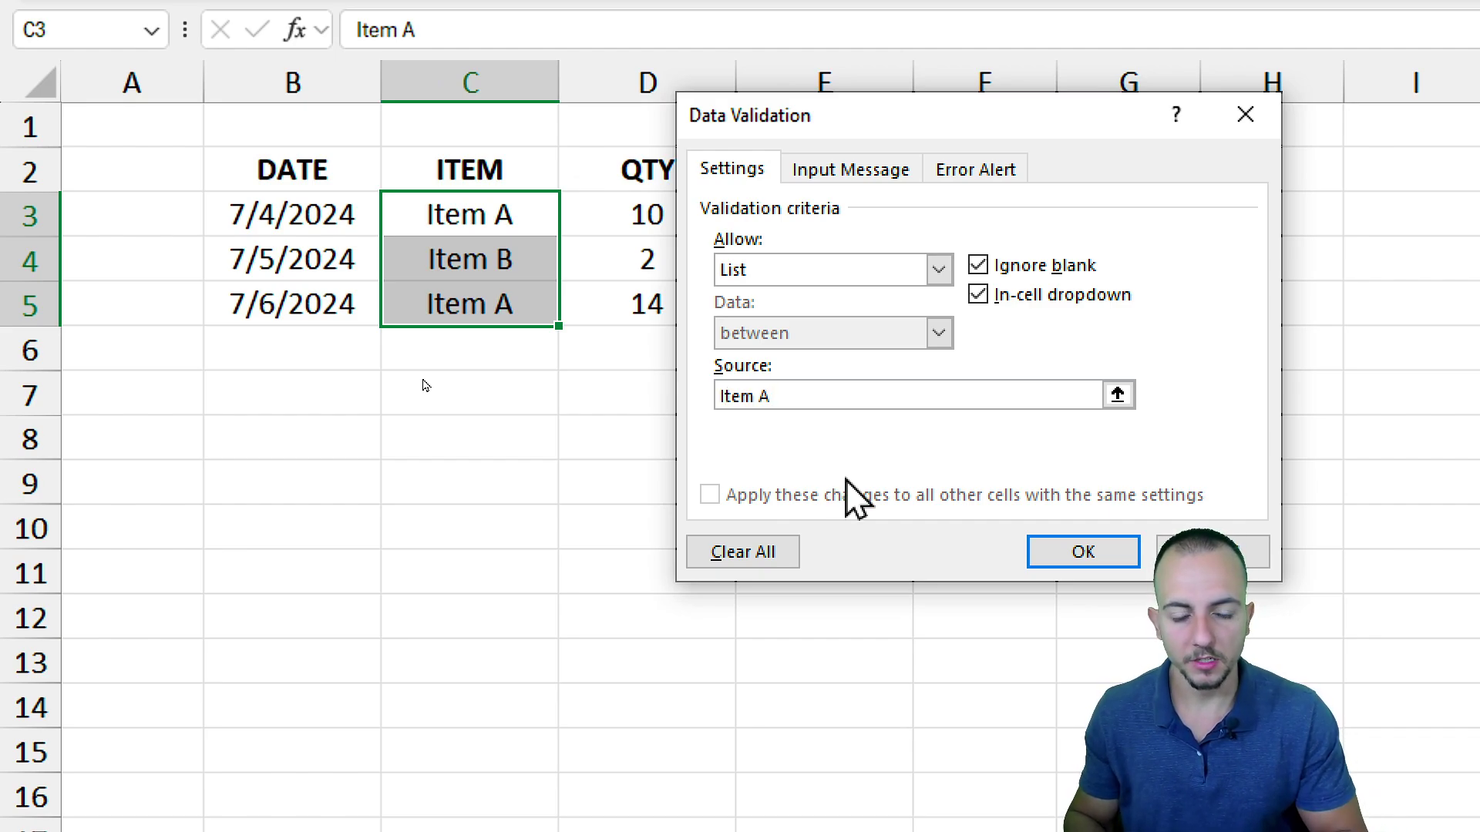
{"action": "type", "text": "Item A"}
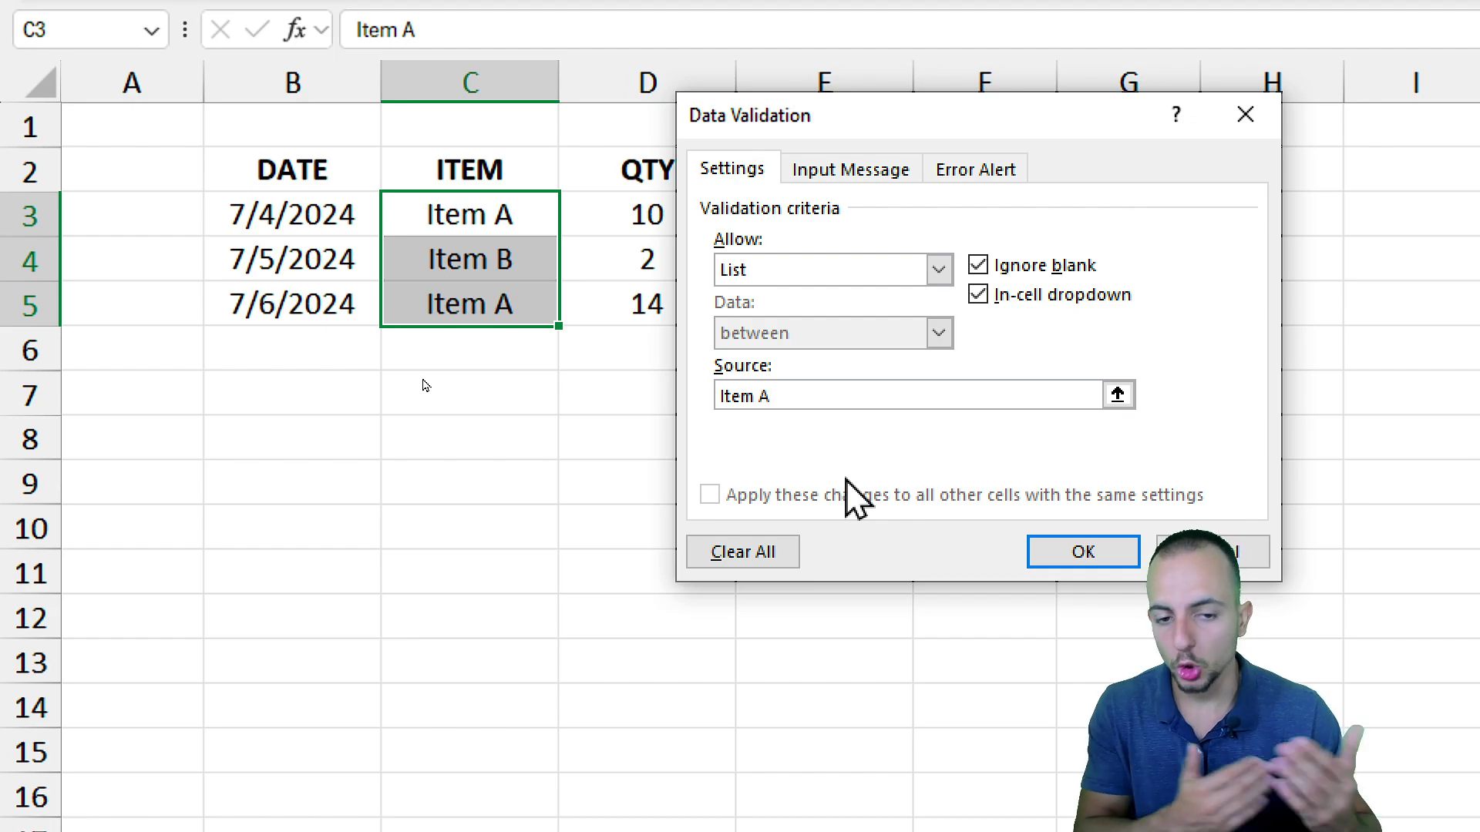
{"action": "type", "text": ","}
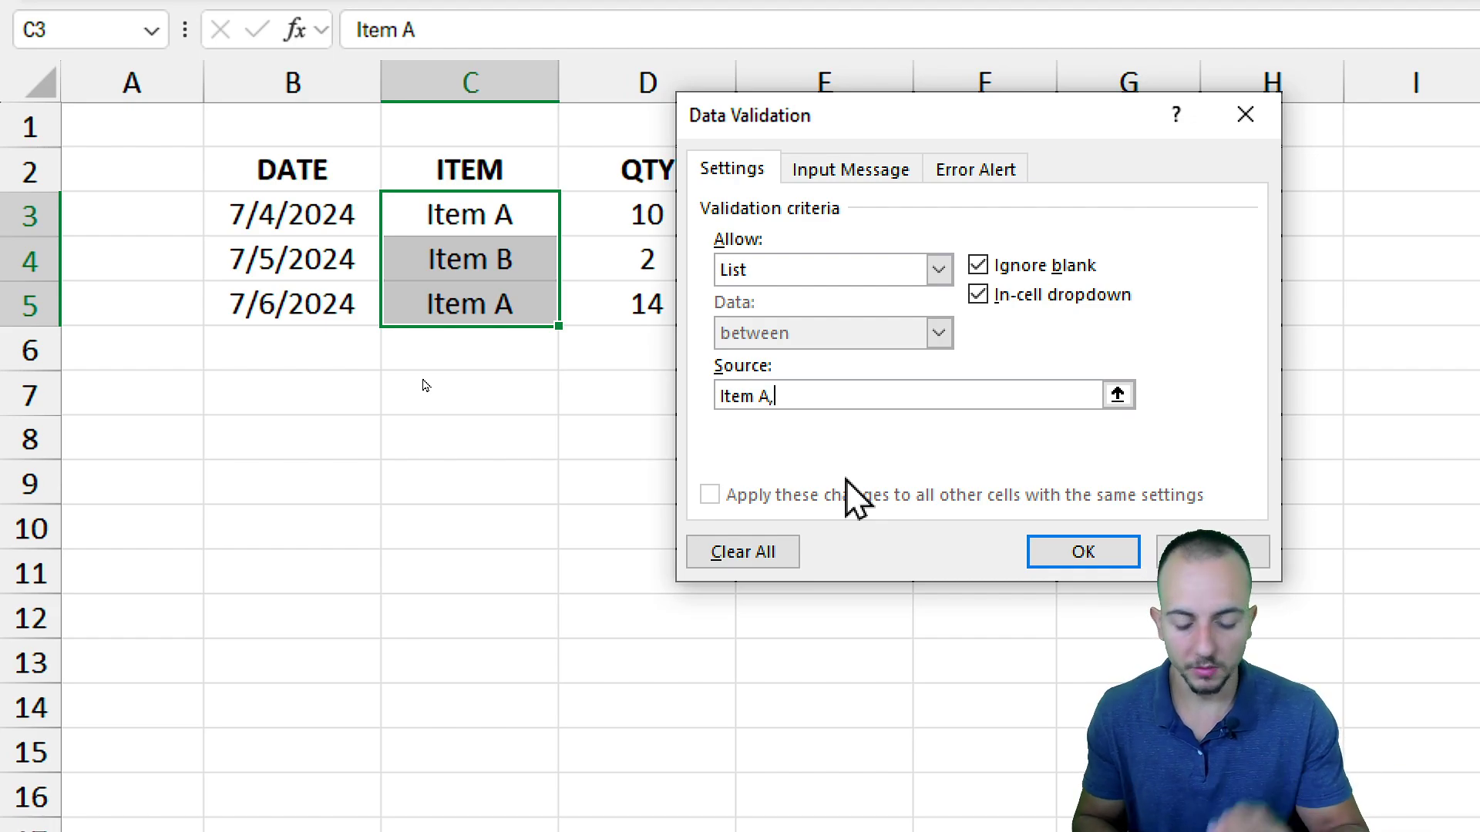
{"action": "type", "text": "Item "}
{"action": "type", "text": "B"}
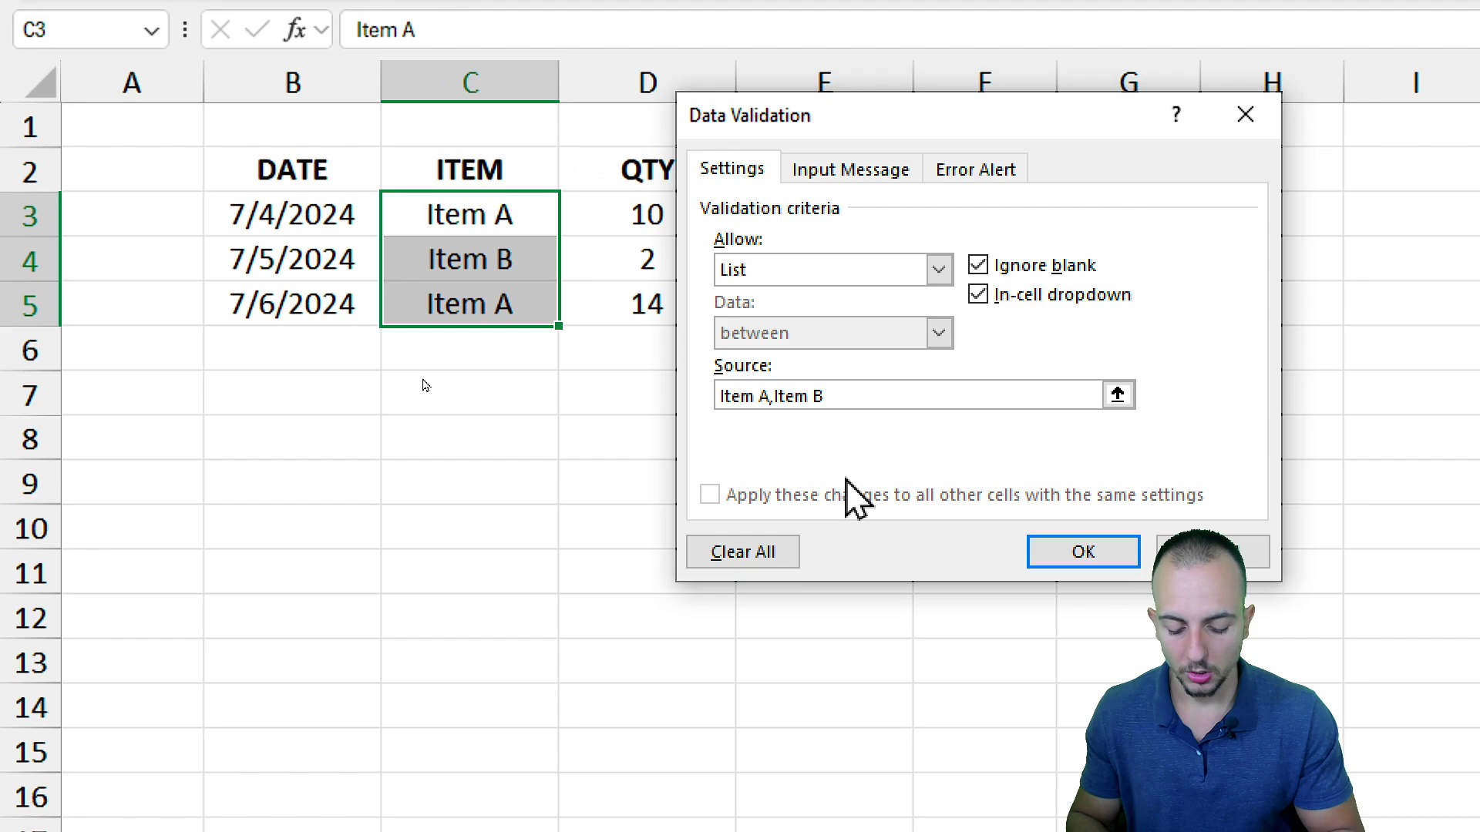
{"action": "type", "text": ",Item C"}
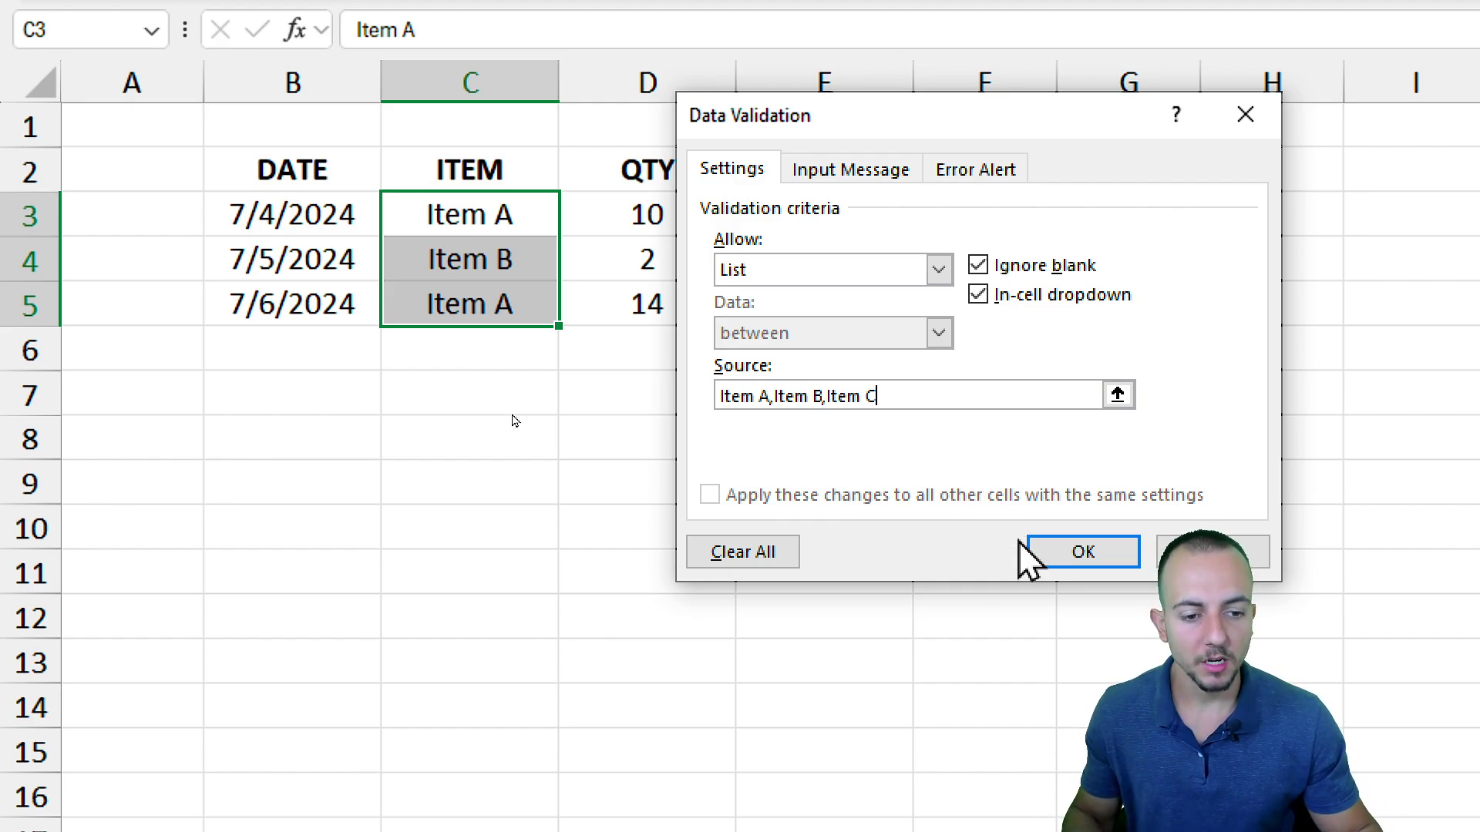
Step: Apply the list rule and try C3's drop-down, cycling through the items and ending on Item C
{"action": "left_click", "coordinate": [1050, 551]}
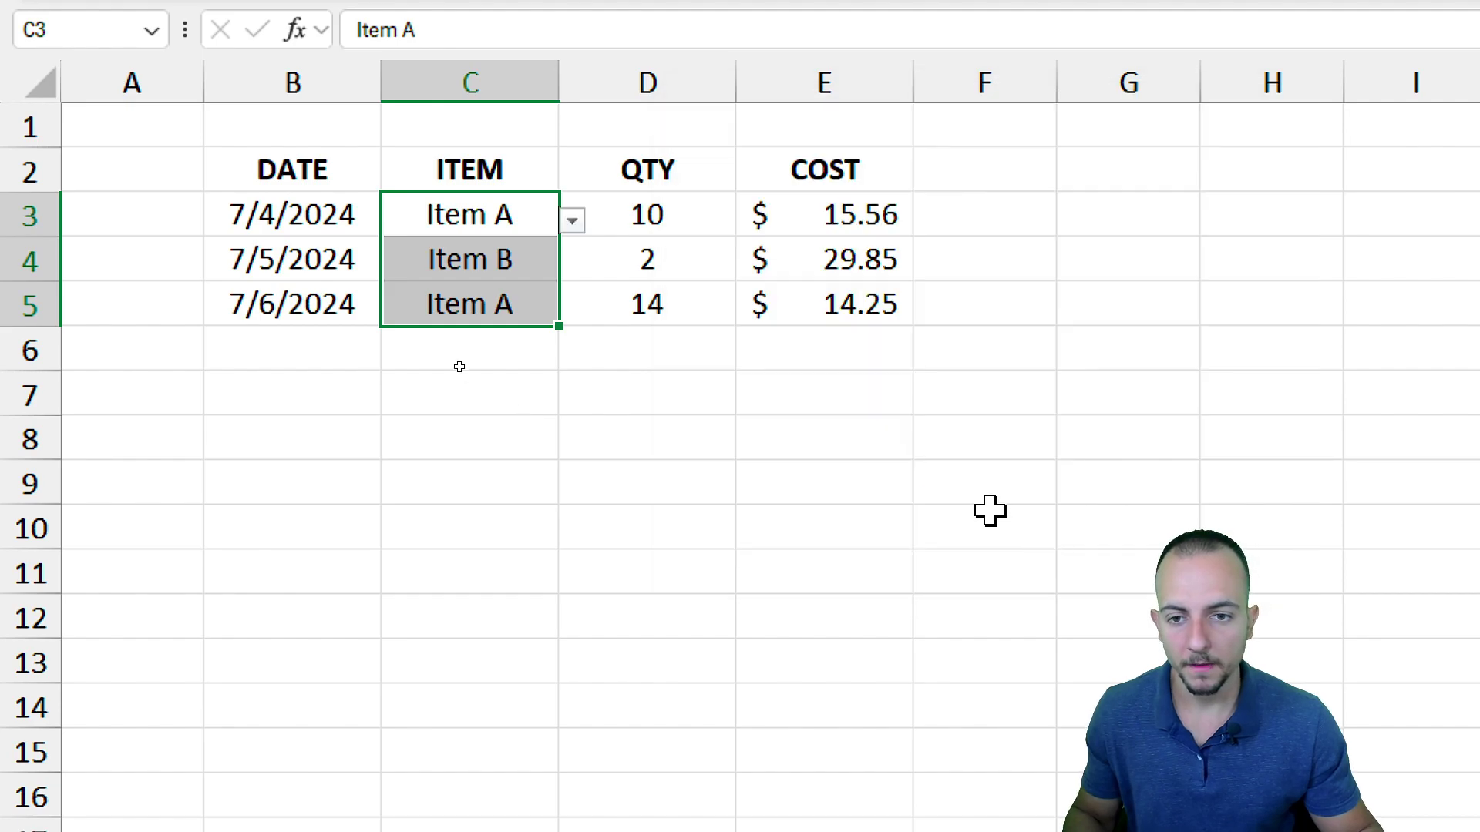
{"action": "left_click", "coordinate": [516, 218]}
{"action": "left_click", "coordinate": [573, 222]}
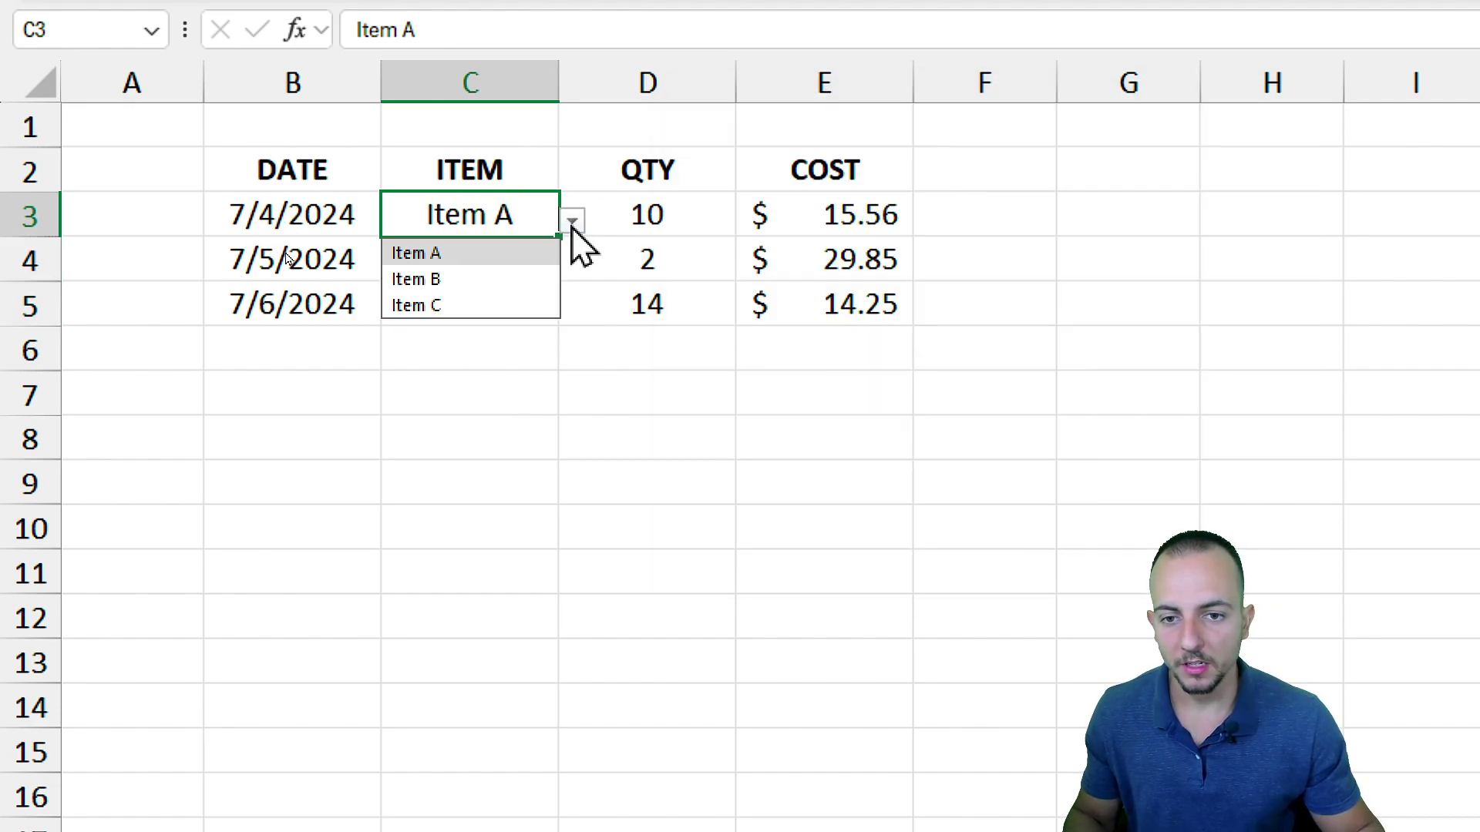
{"action": "left_click", "coordinate": [464, 305]}
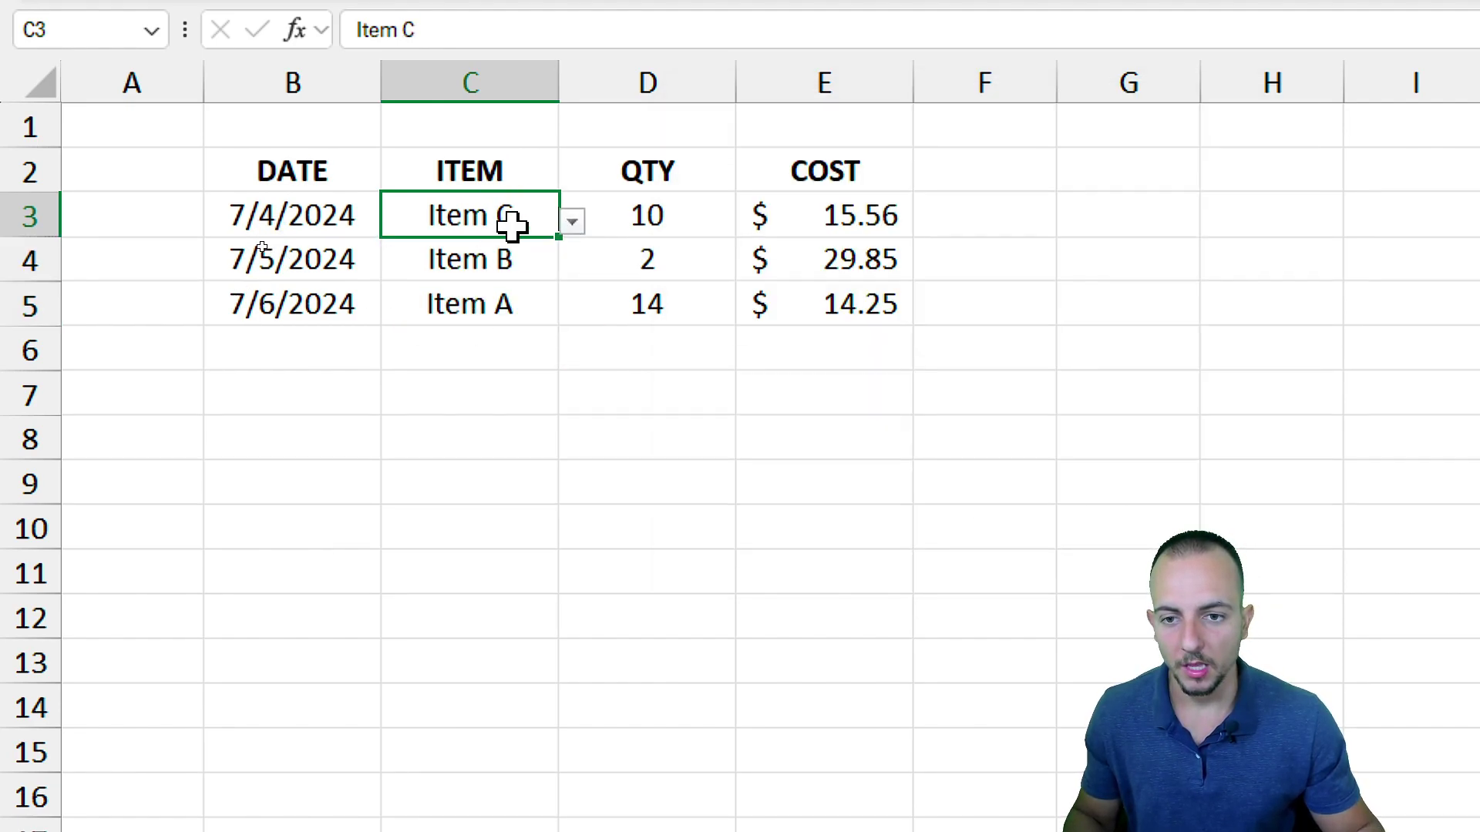
{"action": "left_click", "coordinate": [572, 223]}
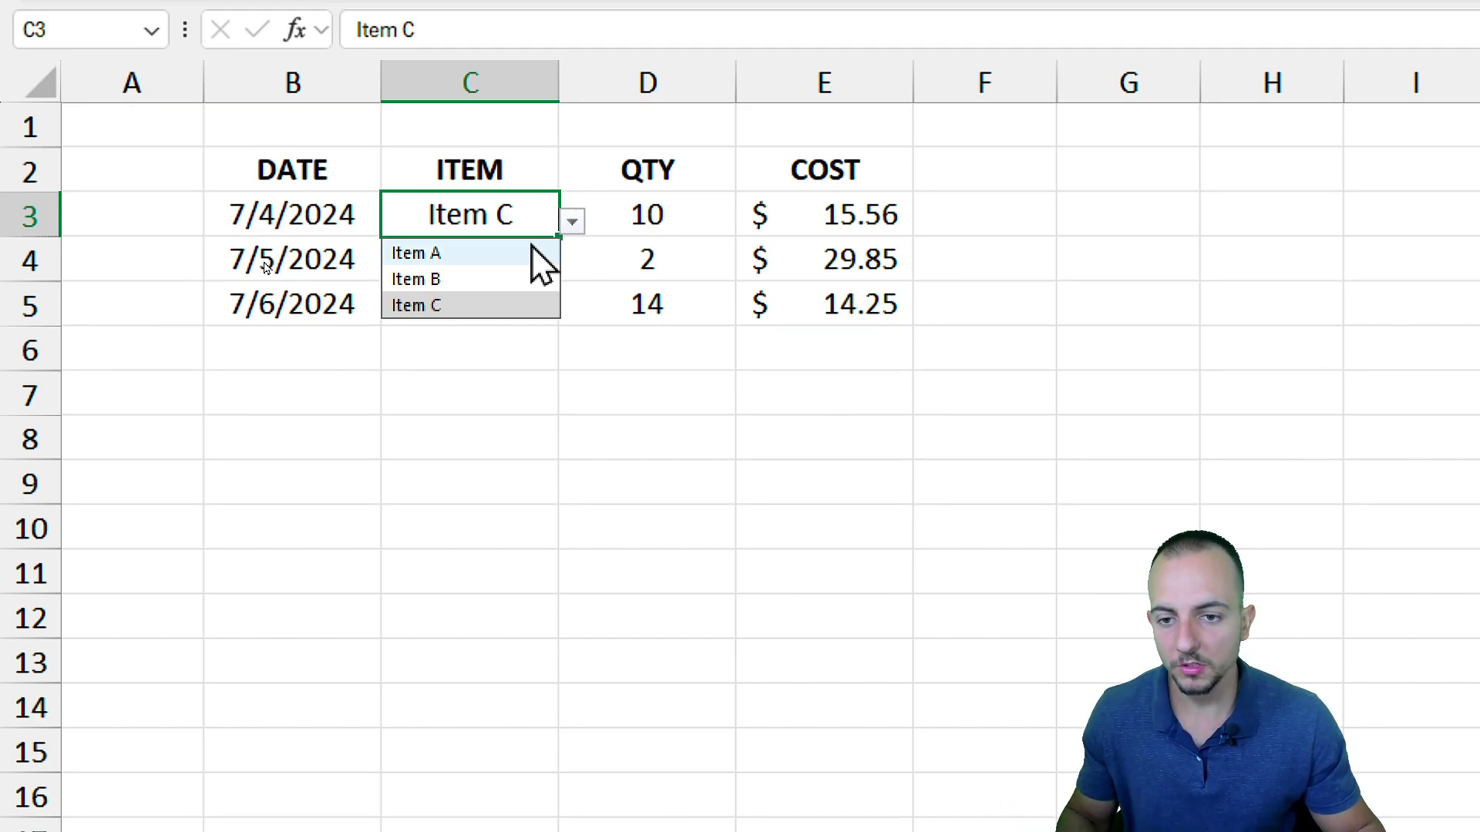
{"action": "left_click", "coordinate": [510, 278]}
{"action": "left_click", "coordinate": [572, 222]}
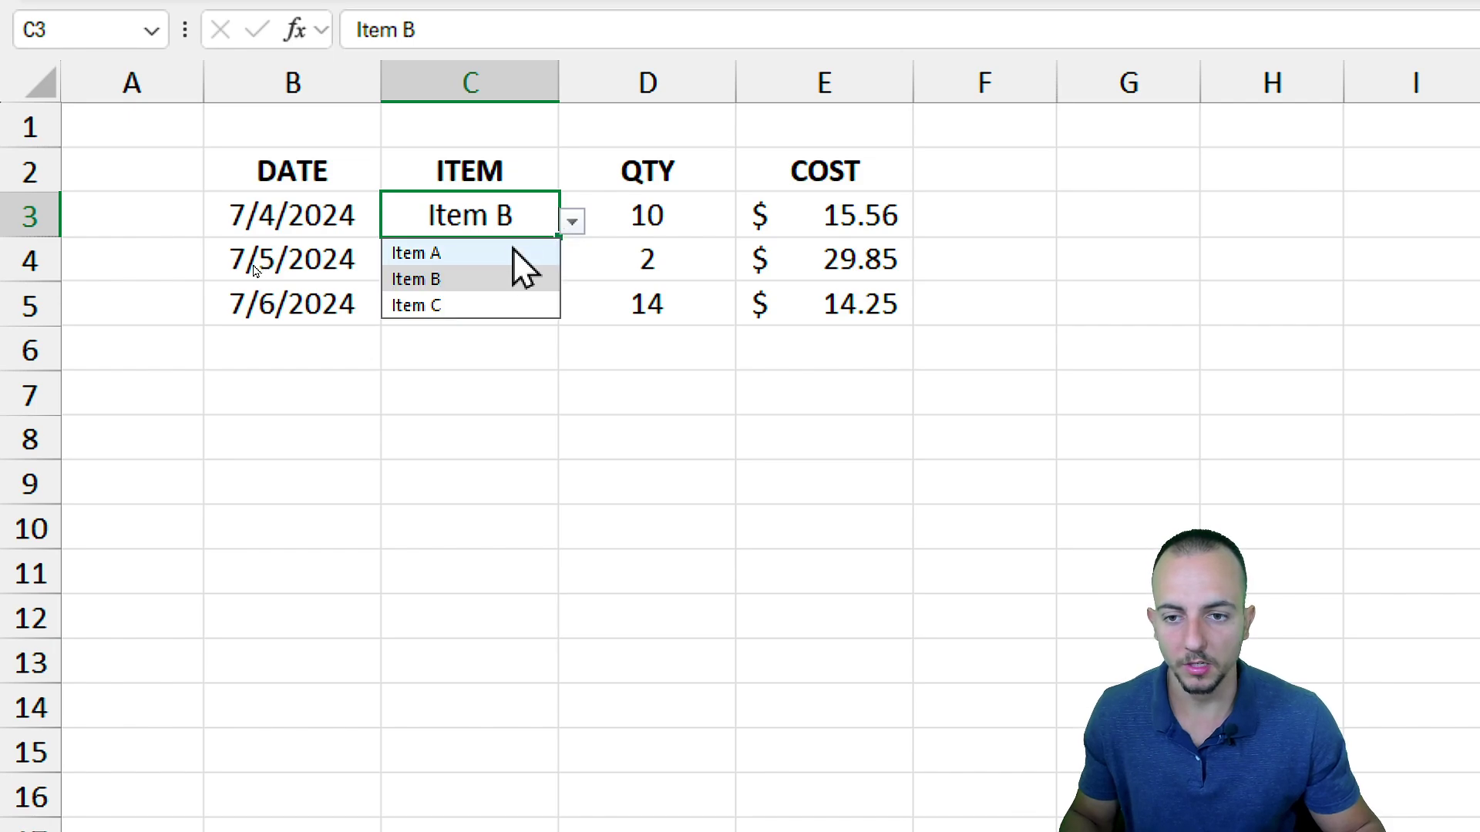
{"action": "left_click", "coordinate": [498, 253]}
{"action": "left_click", "coordinate": [572, 223]}
{"action": "left_click", "coordinate": [497, 307]}
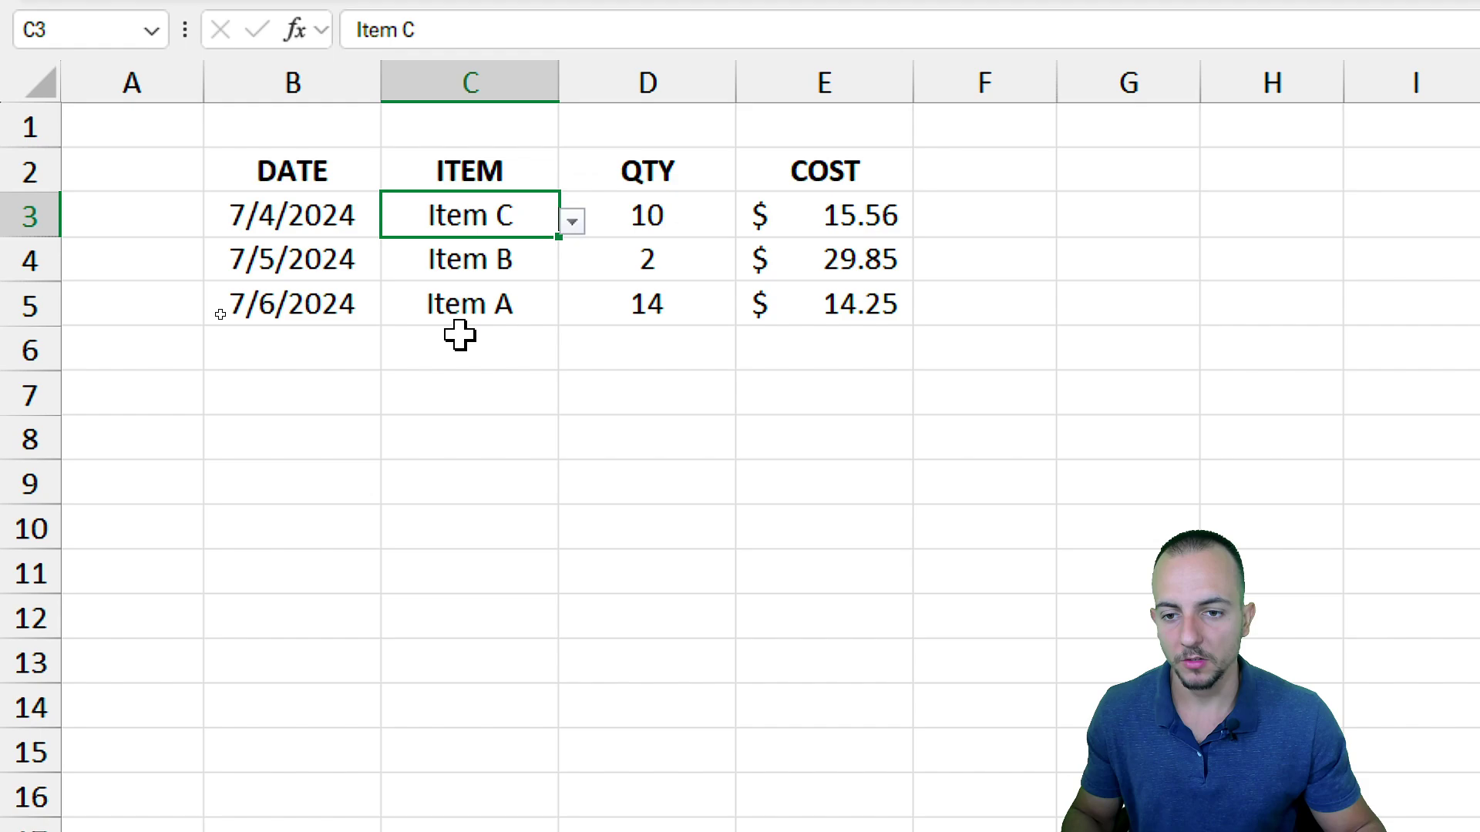
Step: Select the empty column C cells below the table, then return to C3
{"action": "left_click", "coordinate": [28, 347]}
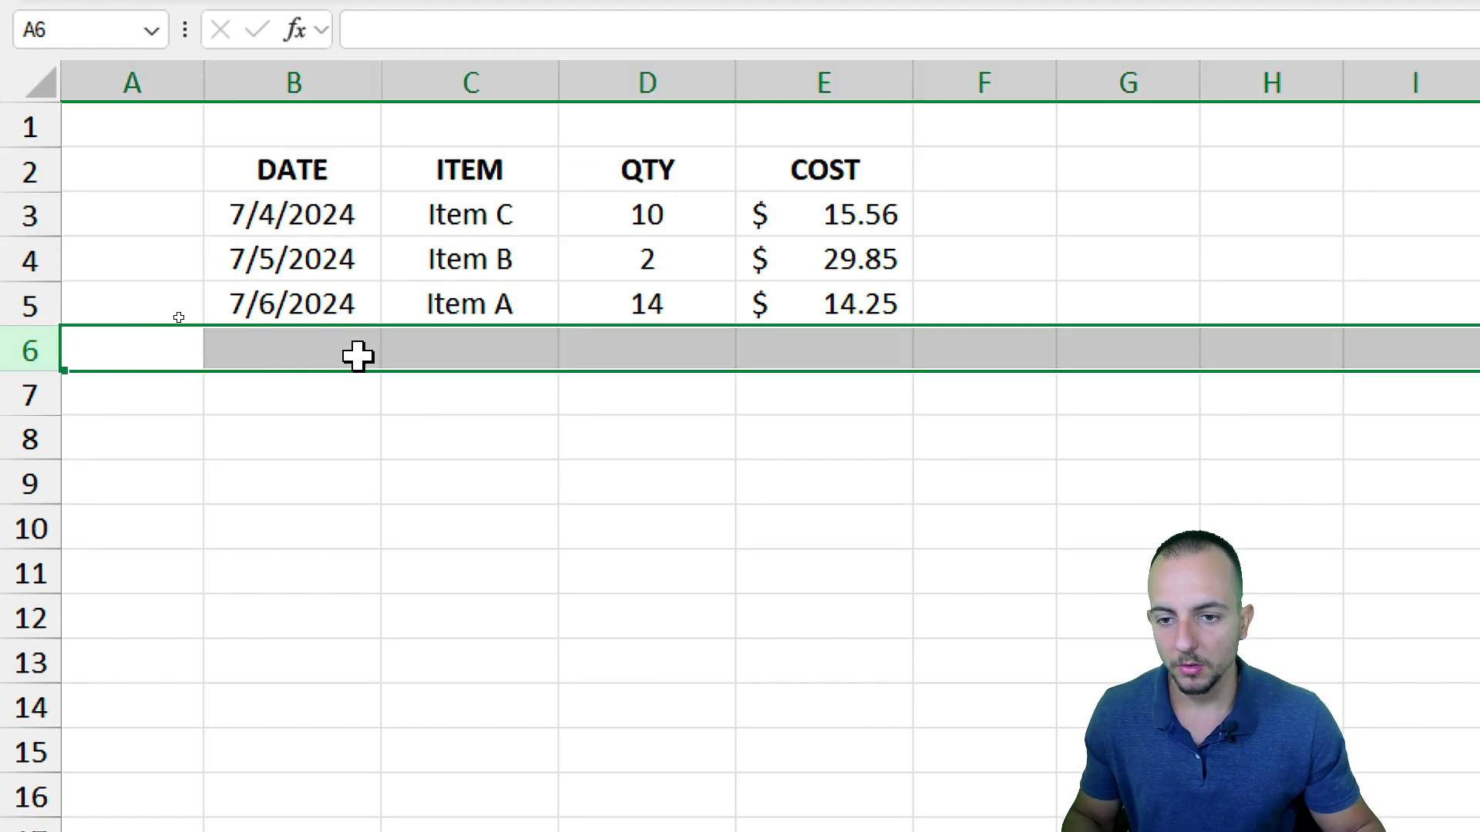
{"action": "left_click", "coordinate": [470, 344]}
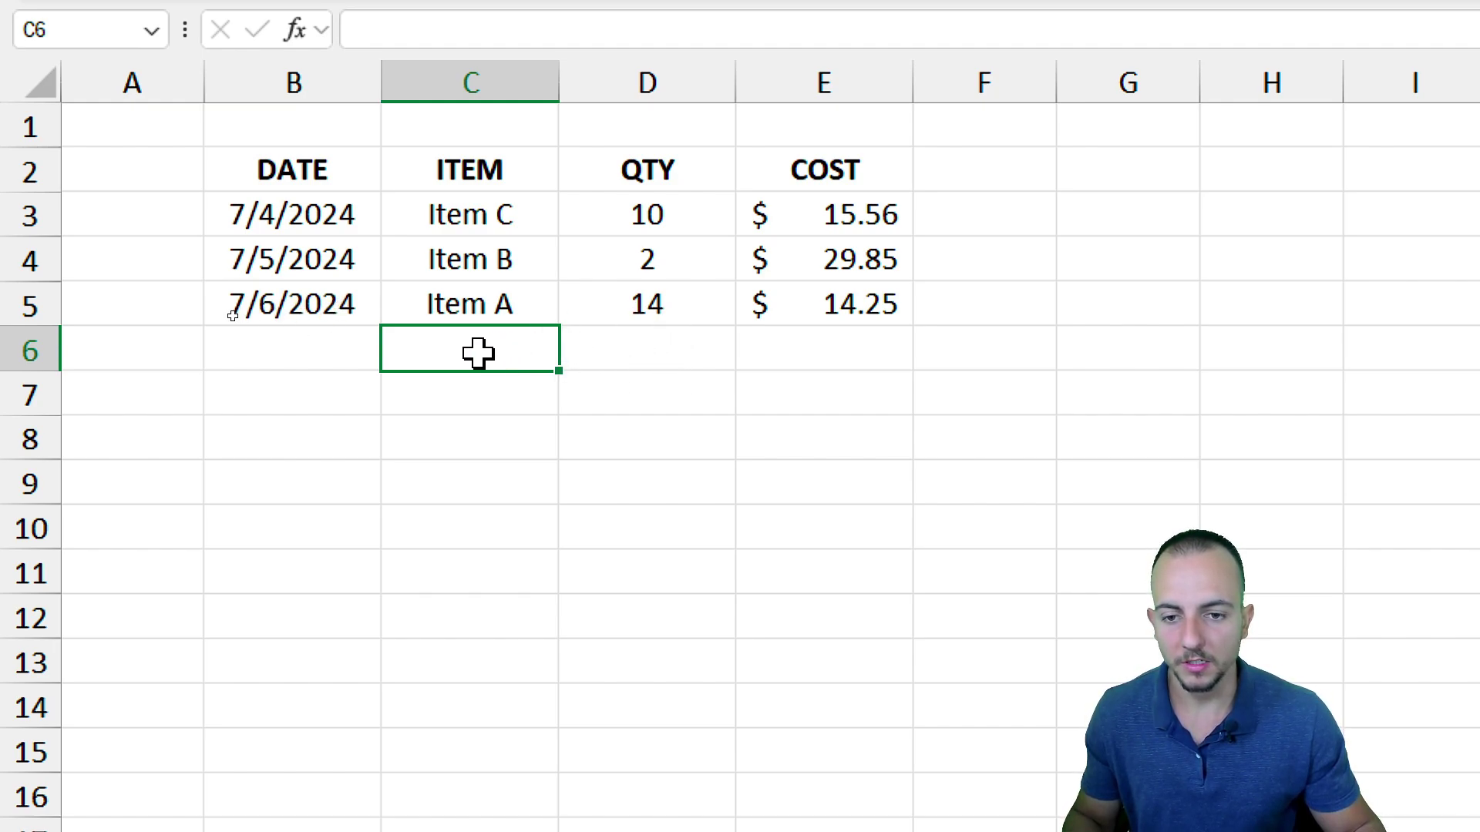
{"action": "left_click_drag", "start_coordinate": [512, 353], "coordinate": [509, 624]}
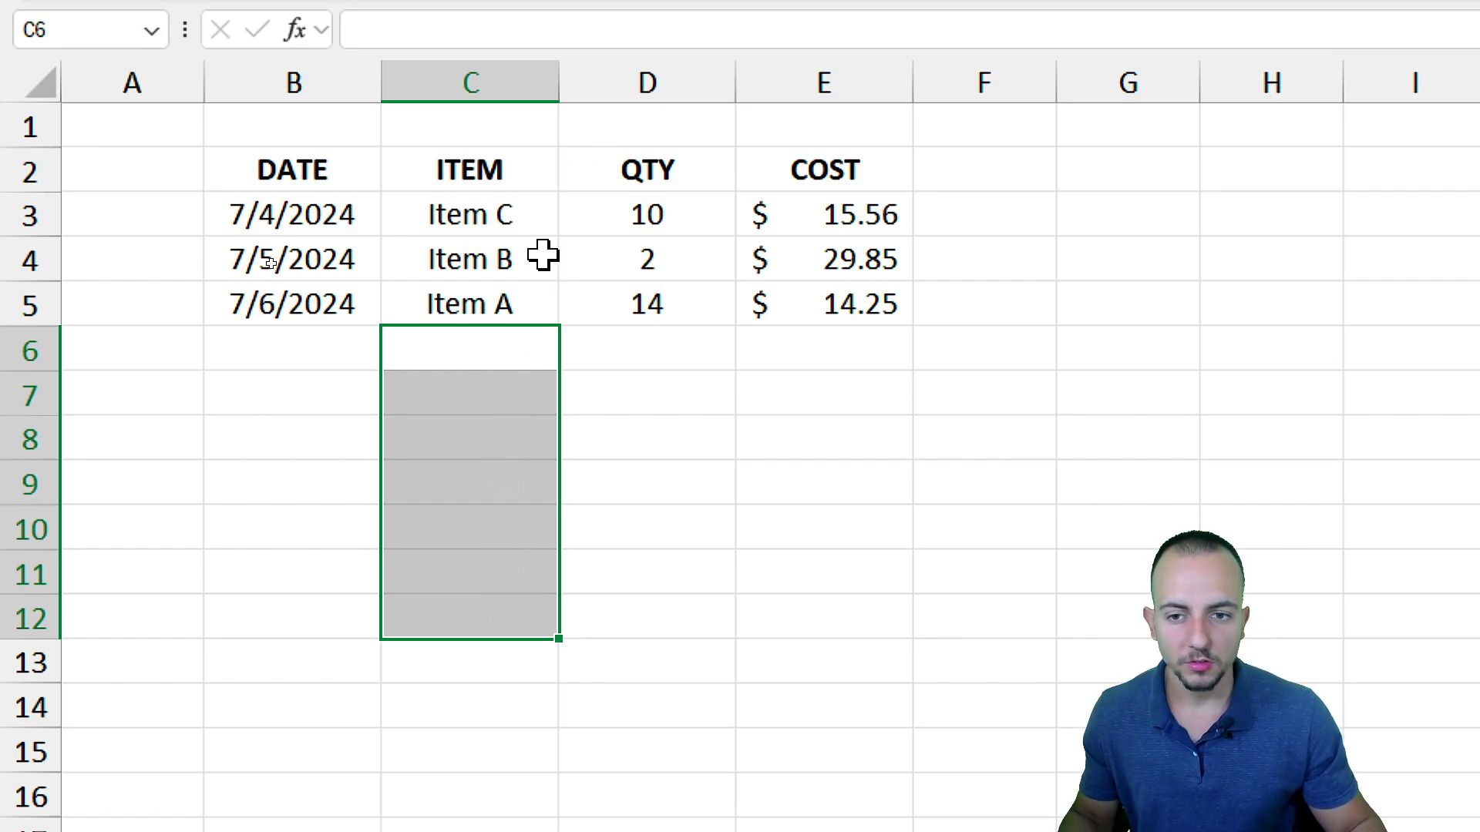
{"action": "left_click_drag", "start_coordinate": [530, 220], "coordinate": [483, 727]}
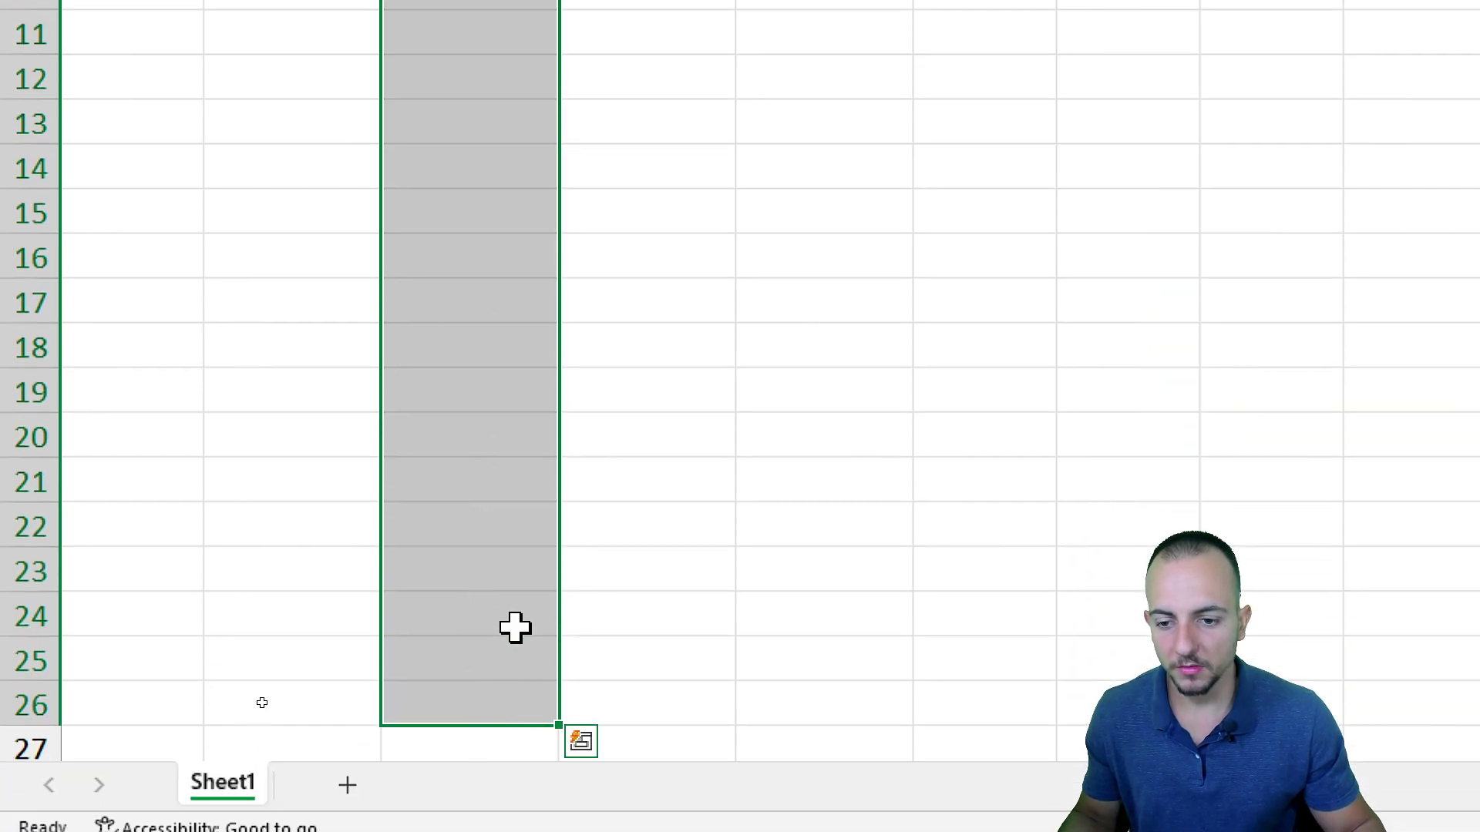
{"action": "scroll", "coordinate": [580, 89], "scroll_direction": "up", "scroll_amount": 3}
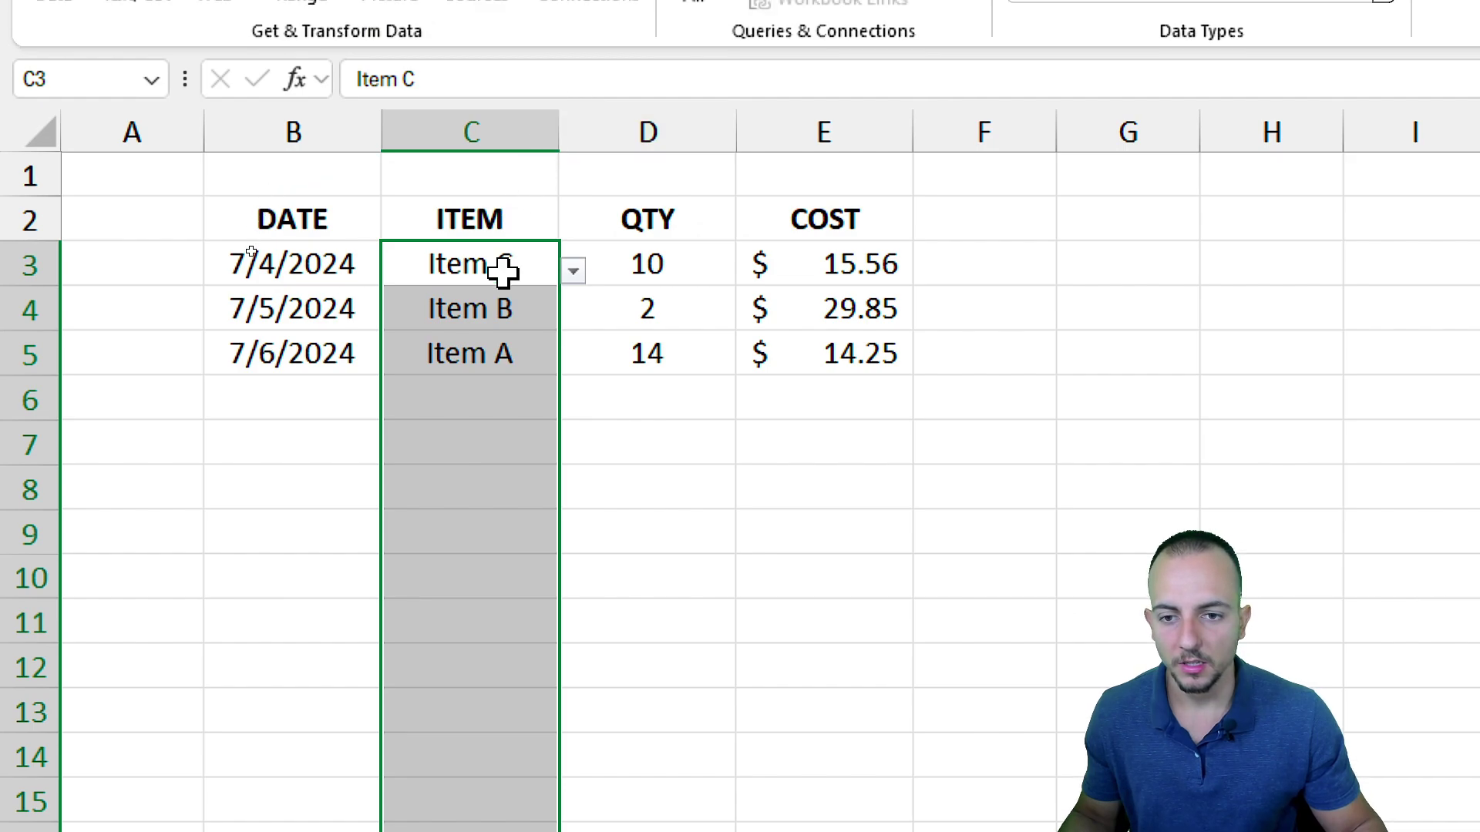
{"action": "left_click", "coordinate": [505, 60]}
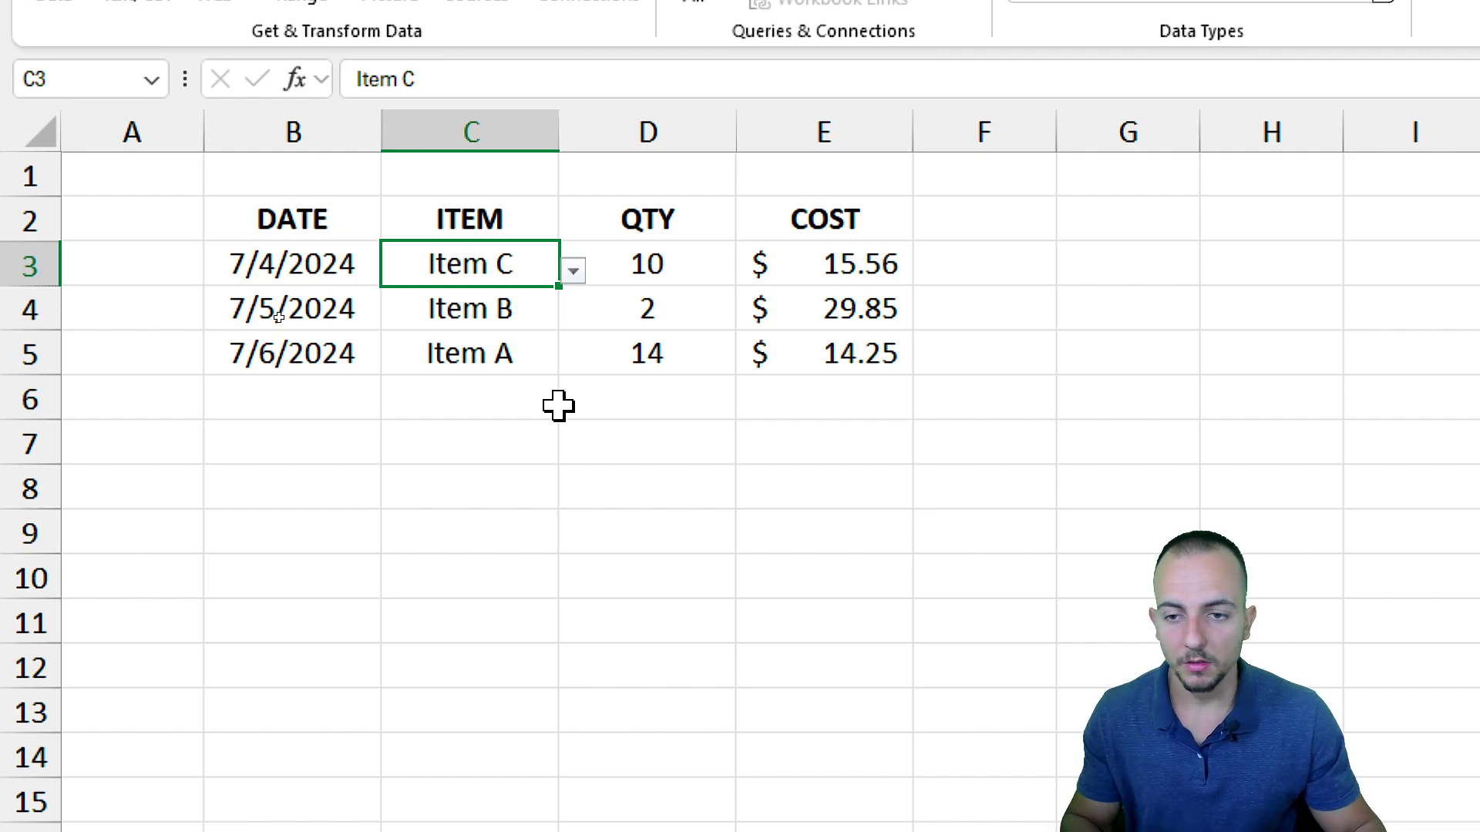
Step: Check the drop-downs in C4 and C5, leaving C5's value unchanged
{"action": "left_click", "coordinate": [478, 308]}
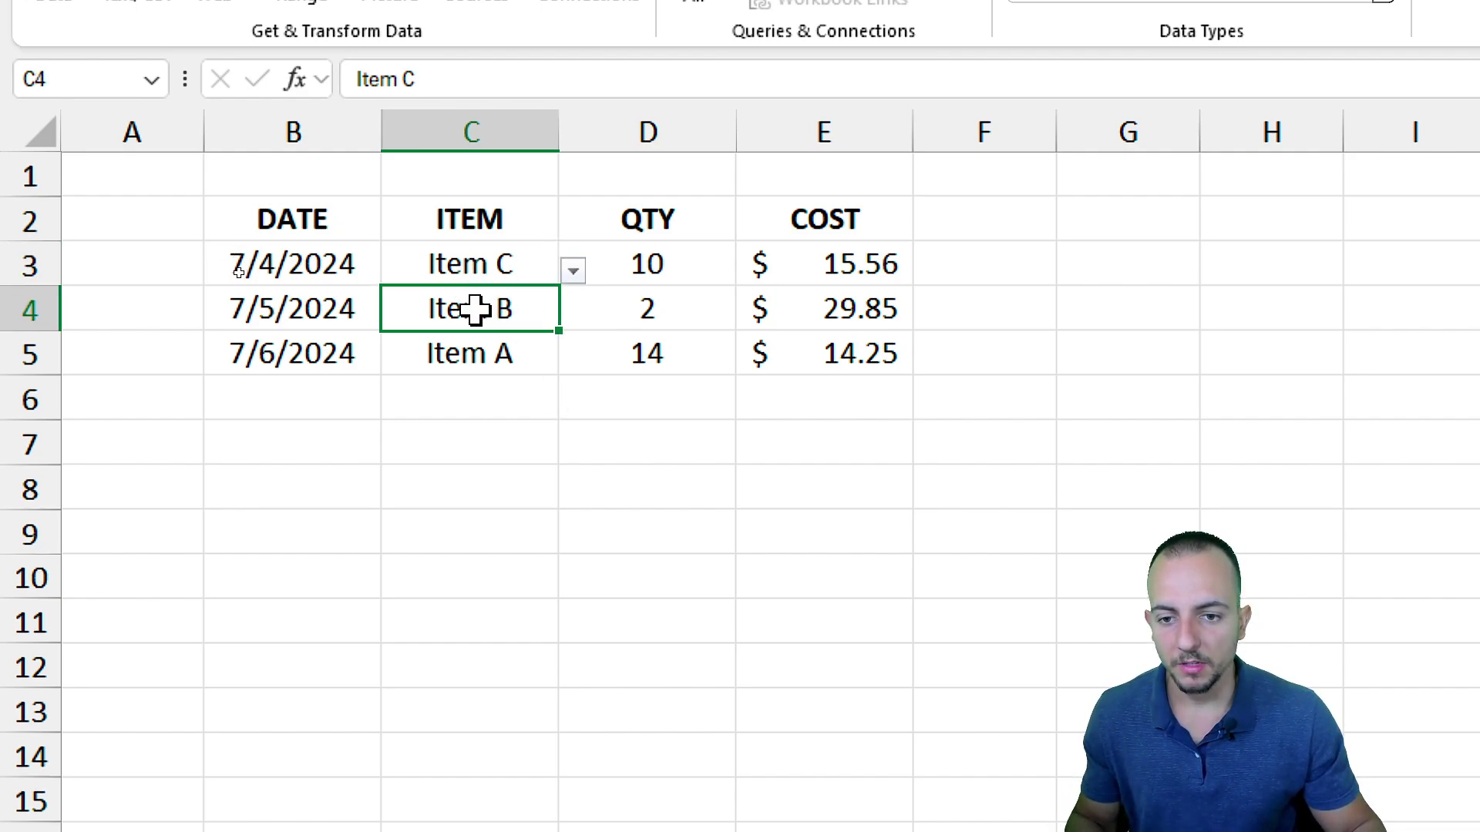
{"action": "left_click", "coordinate": [475, 351]}
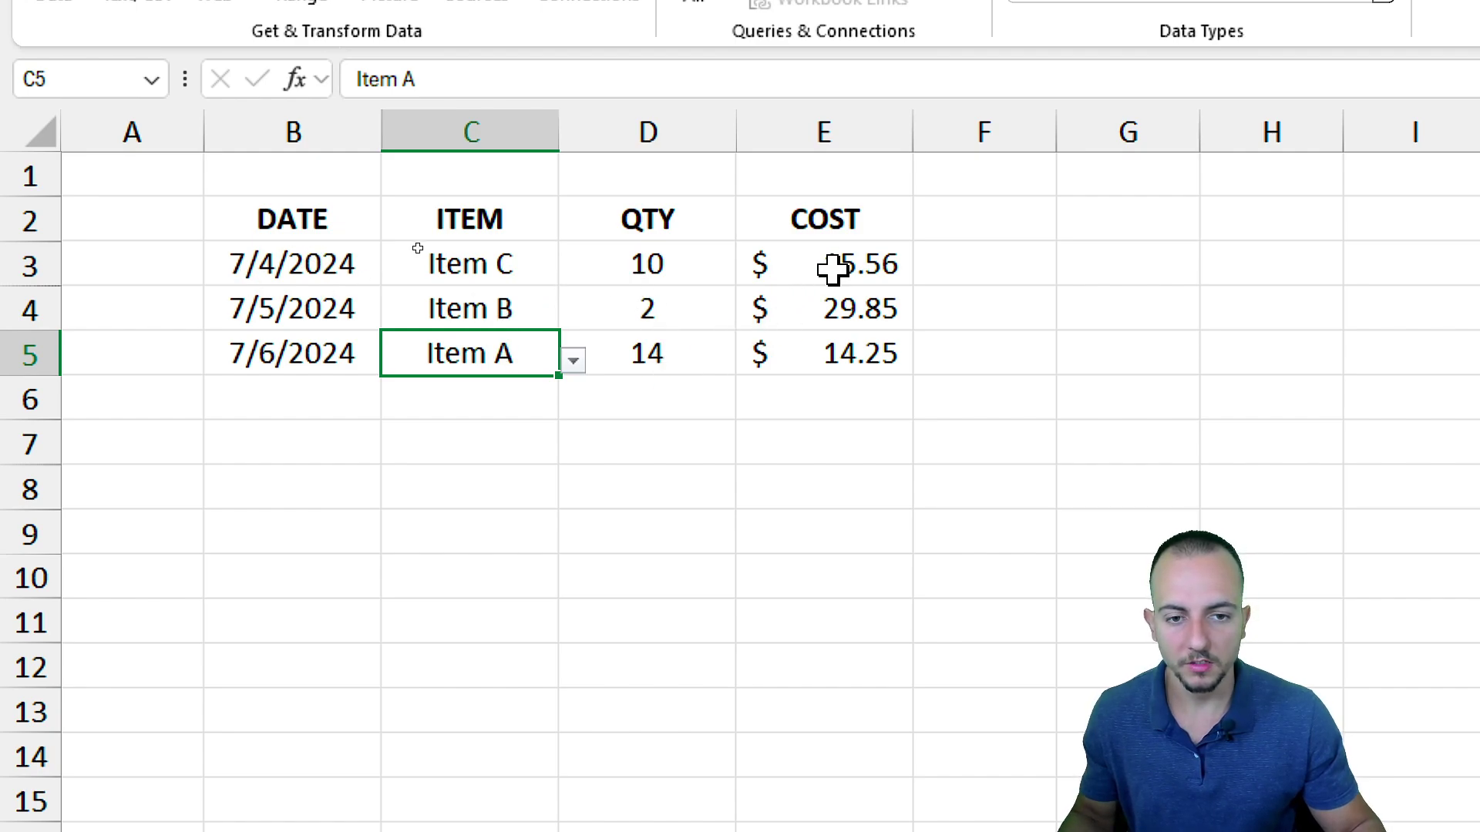
{"action": "left_click", "coordinate": [831, 294]}
{"action": "left_click", "coordinate": [768, 355]}
{"action": "left_click", "coordinate": [523, 354]}
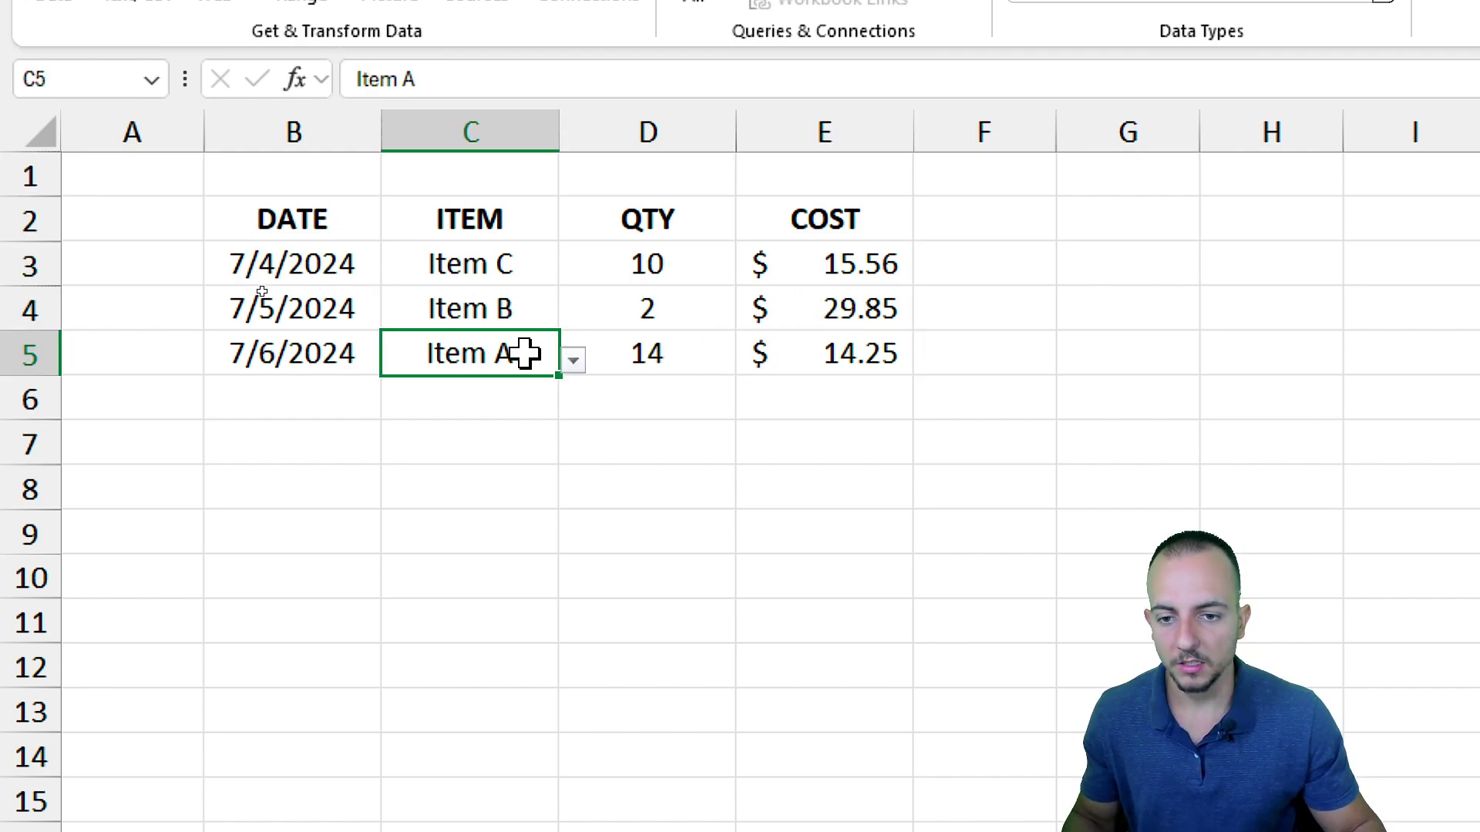
{"action": "left_click", "coordinate": [573, 359]}
{"action": "left_click", "coordinate": [493, 390]}
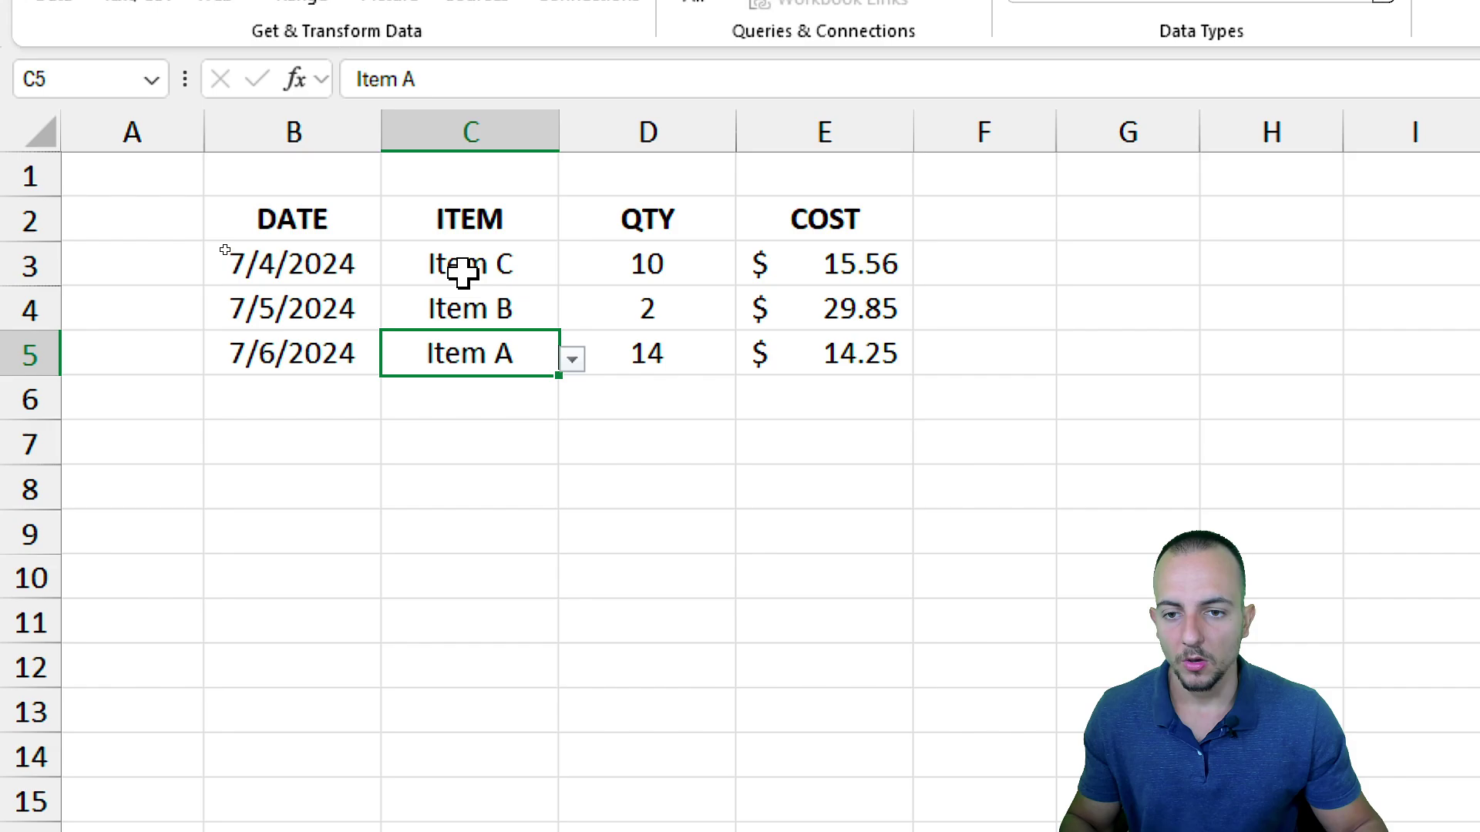
Step: Convert B2:E5 into a table with headers
{"action": "left_click_drag", "start_coordinate": [336, 220], "coordinate": [780, 347]}
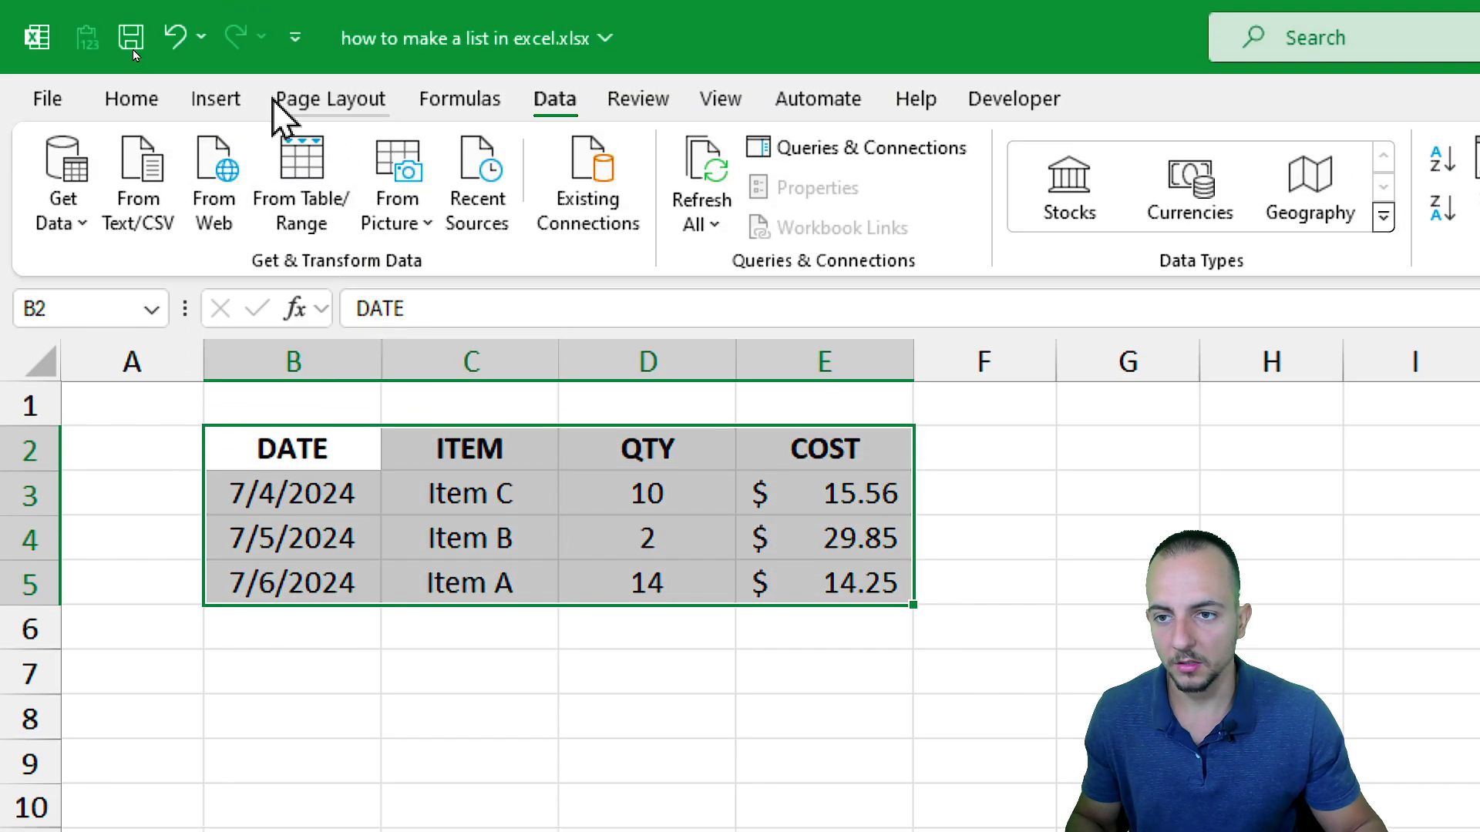
{"action": "left_click", "coordinate": [231, 99]}
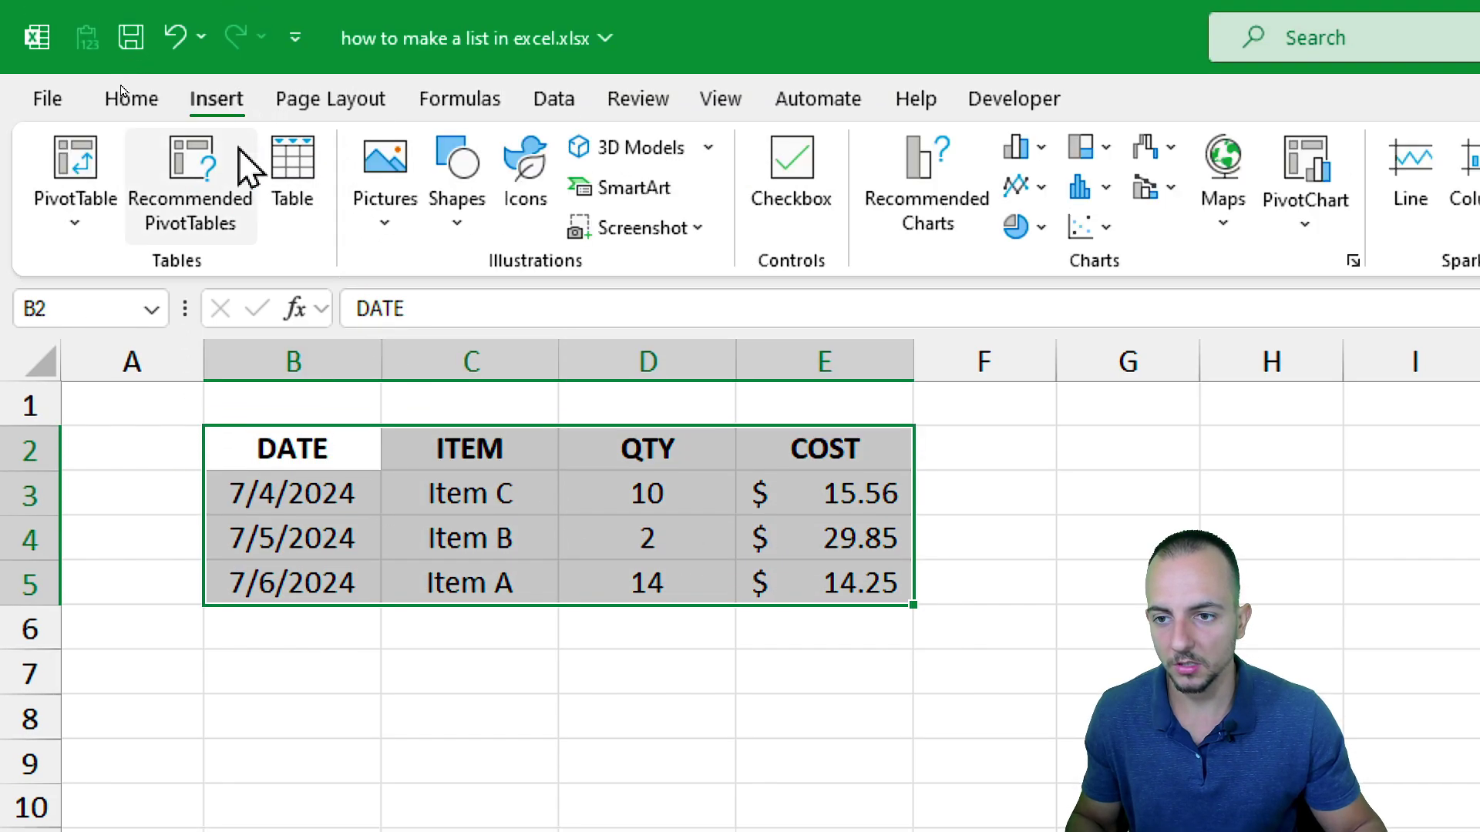
{"action": "left_click", "coordinate": [293, 185]}
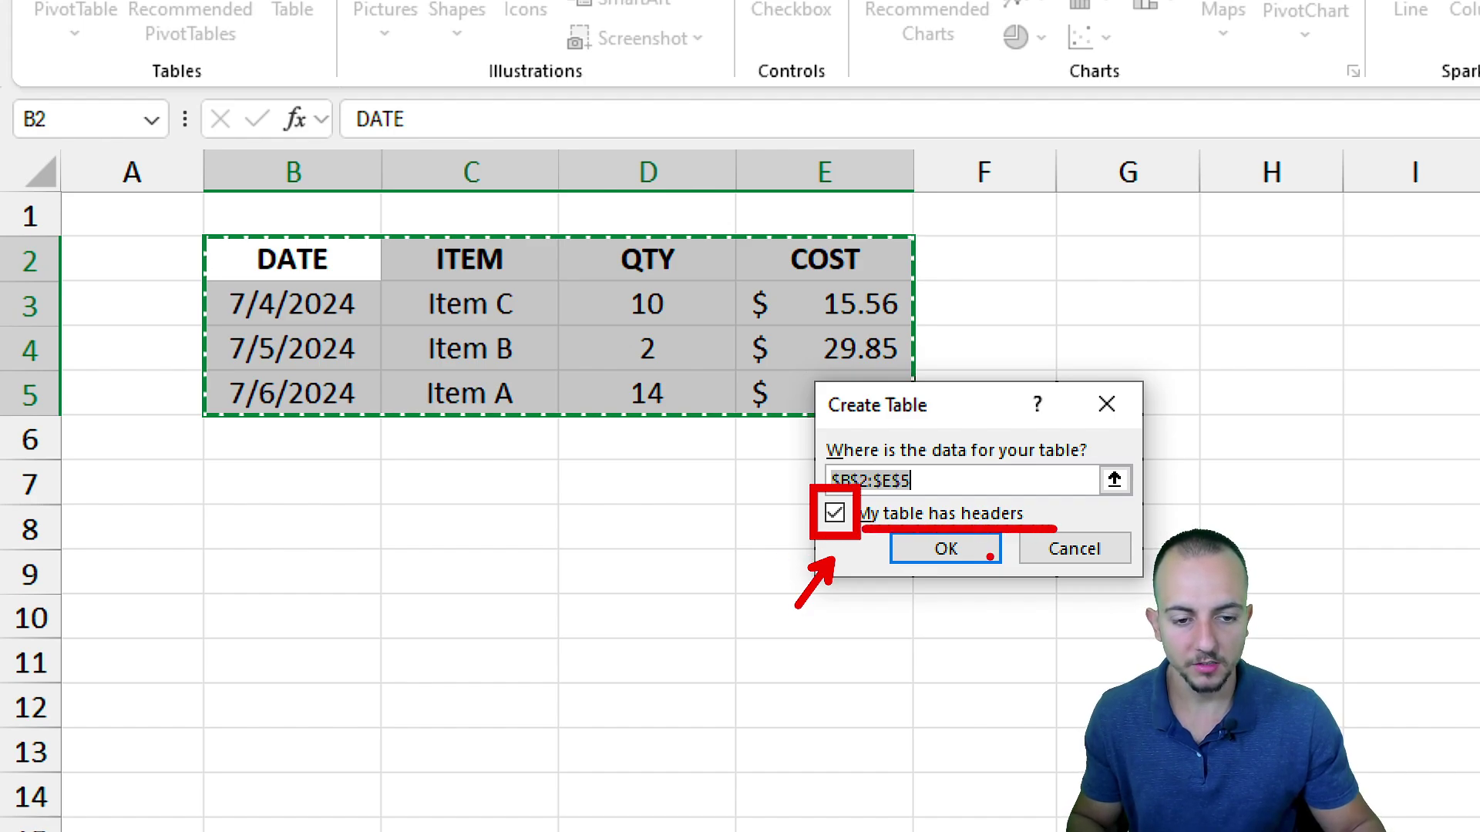
{"action": "left_click", "coordinate": [972, 558]}
Step: Style the table, trying a yellow style before settling on a blue banded one
{"action": "left_click", "coordinate": [488, 530]}
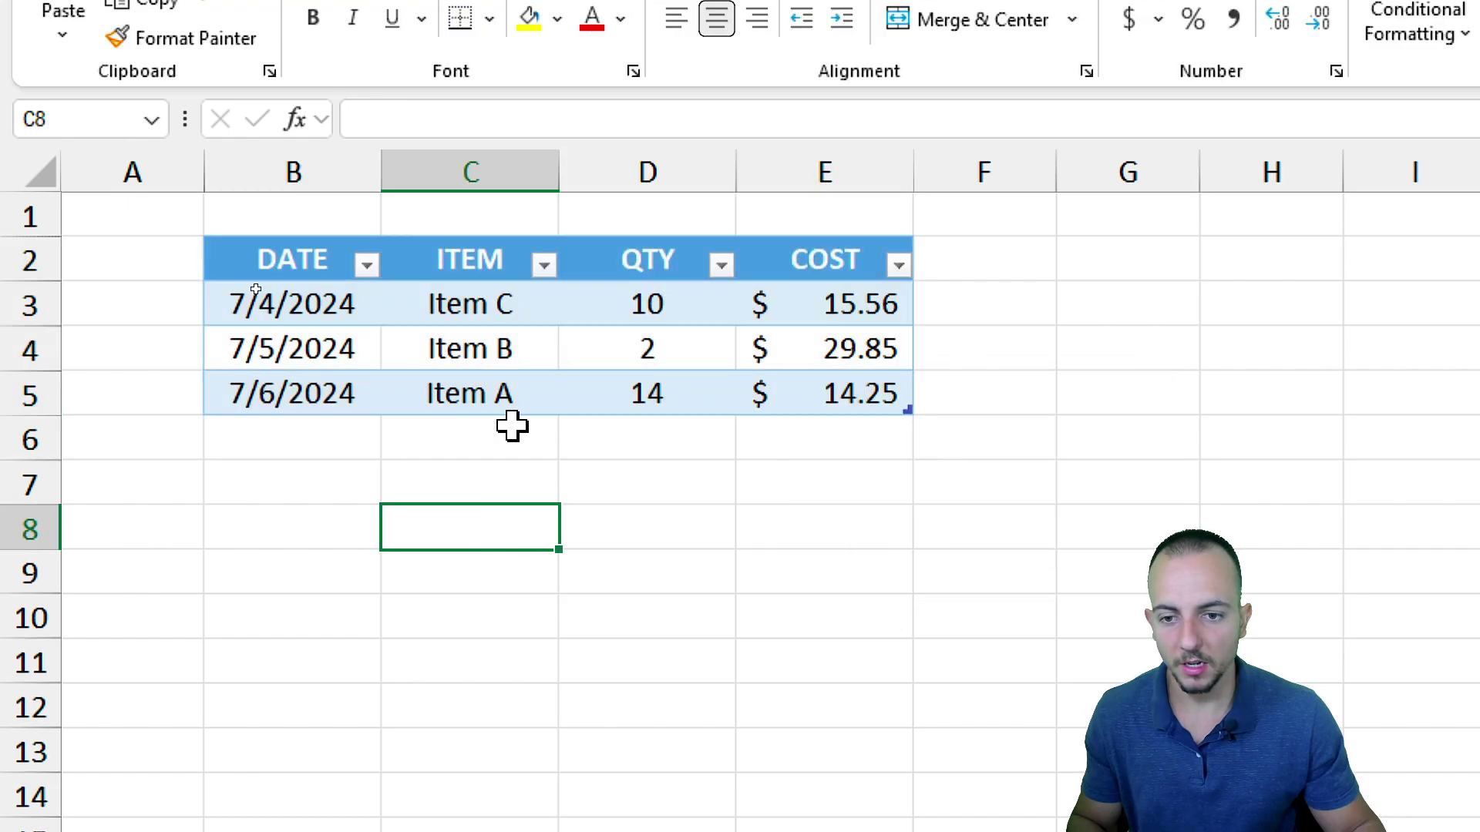
{"action": "left_click", "coordinate": [539, 348]}
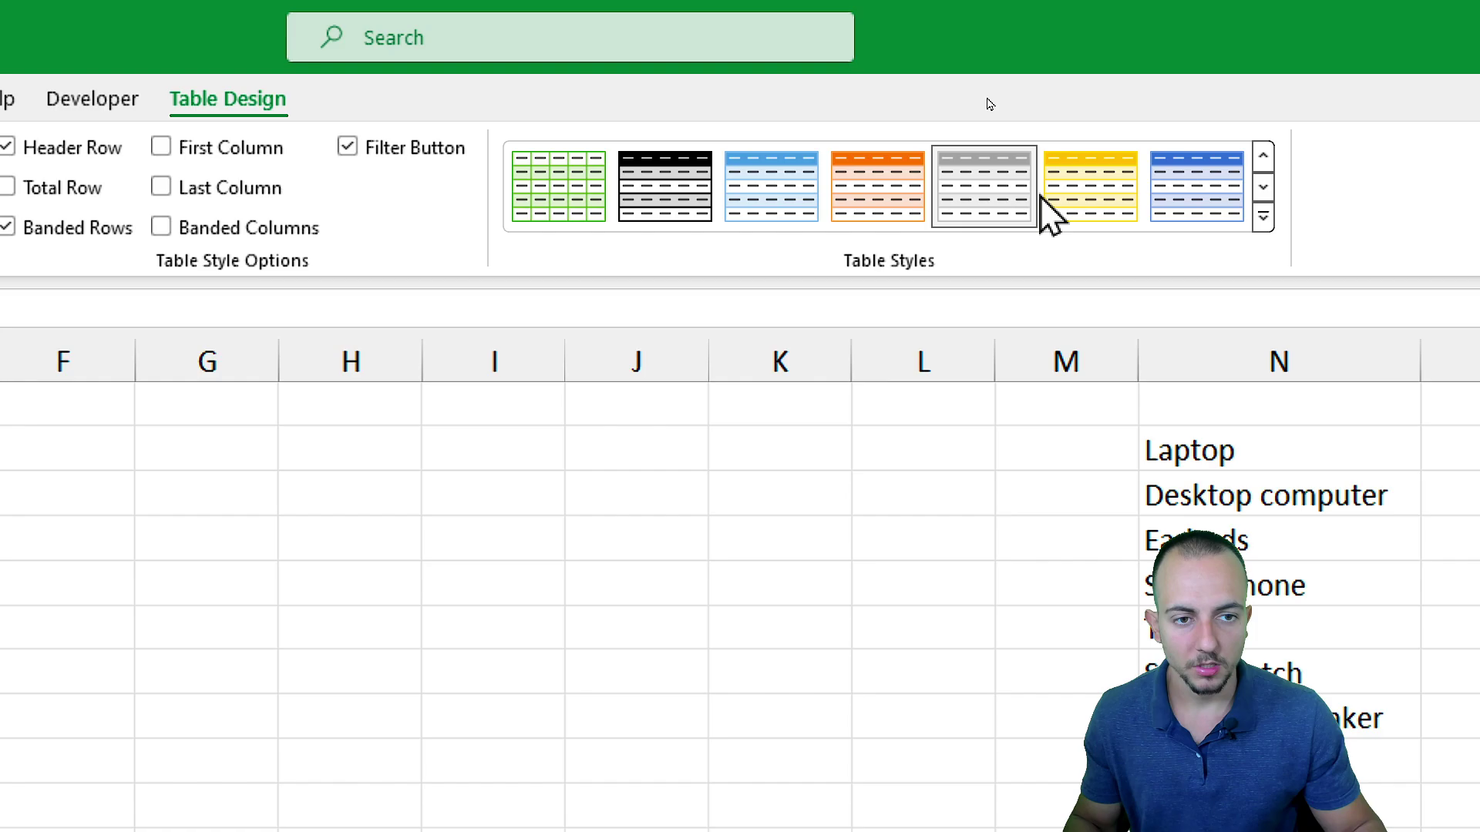
{"action": "left_click", "coordinate": [1053, 202]}
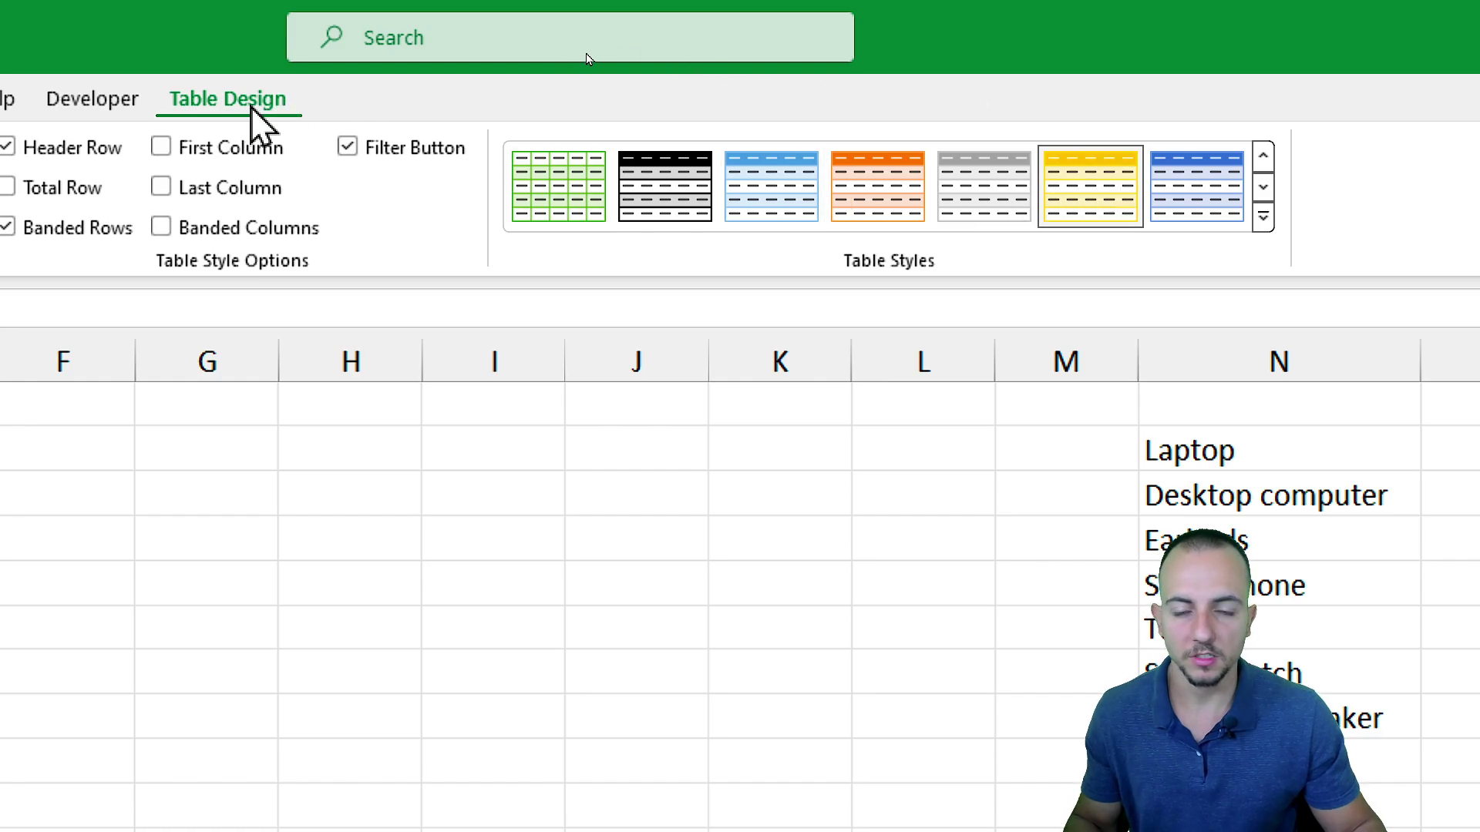
{"action": "left_click", "coordinate": [776, 222]}
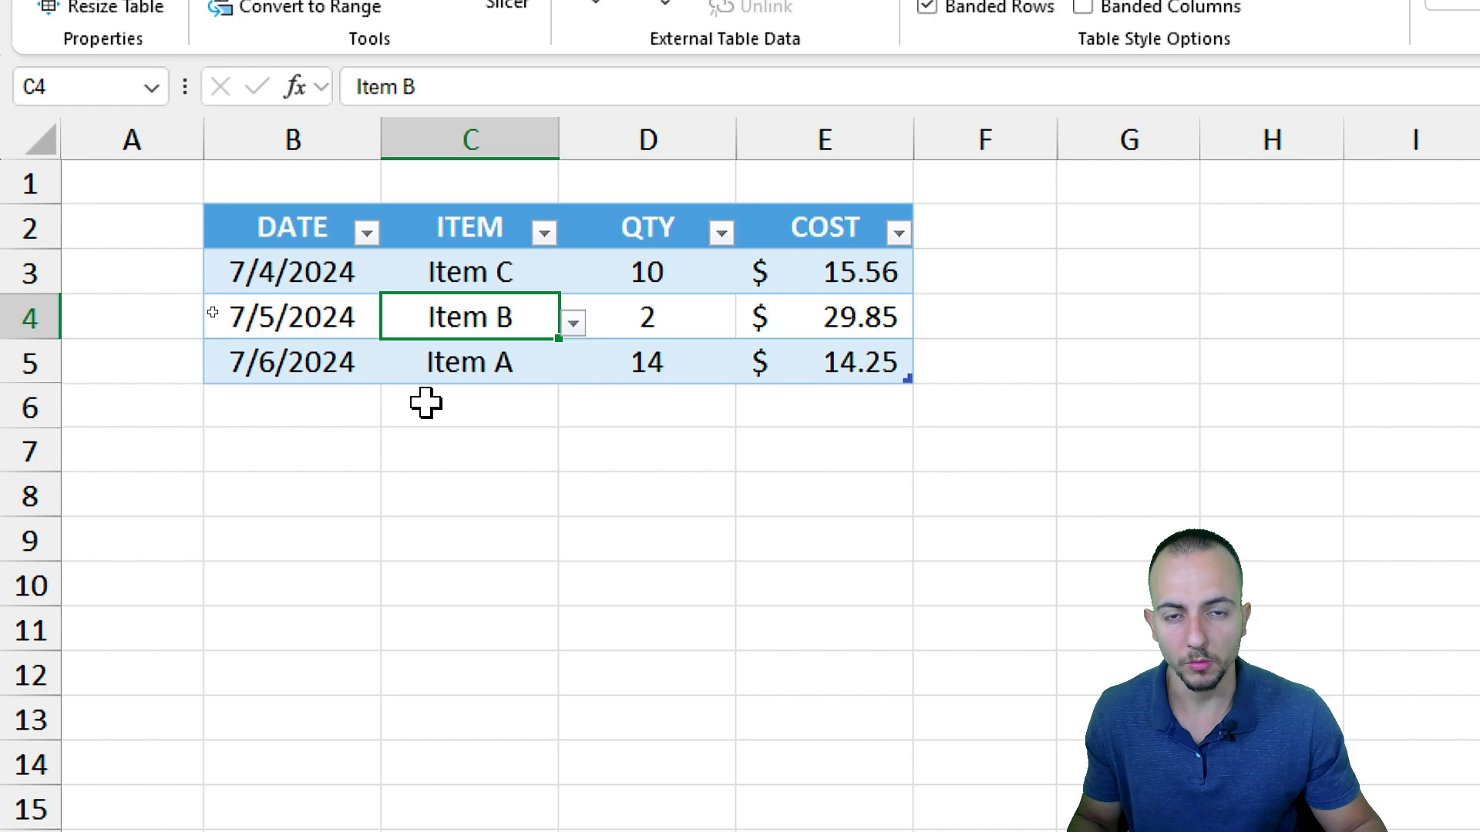
Step: Enter the date 01/01/2025 in B6 so the table grows a new row
{"action": "left_click", "coordinate": [332, 403]}
{"action": "left_click", "coordinate": [451, 409]}
{"action": "left_click", "coordinate": [324, 402]}
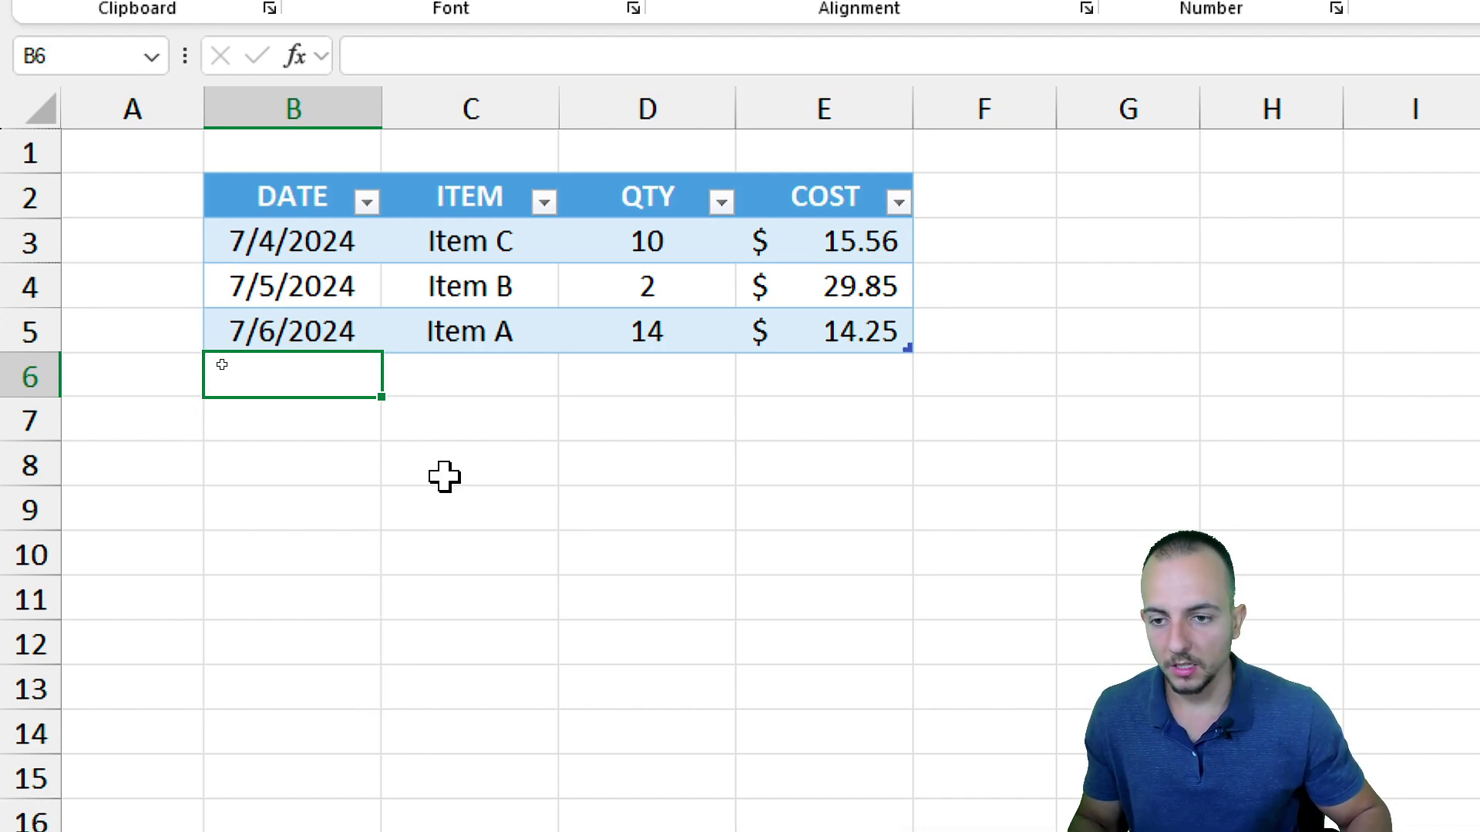
{"action": "type", "text": "01/01/2022"}
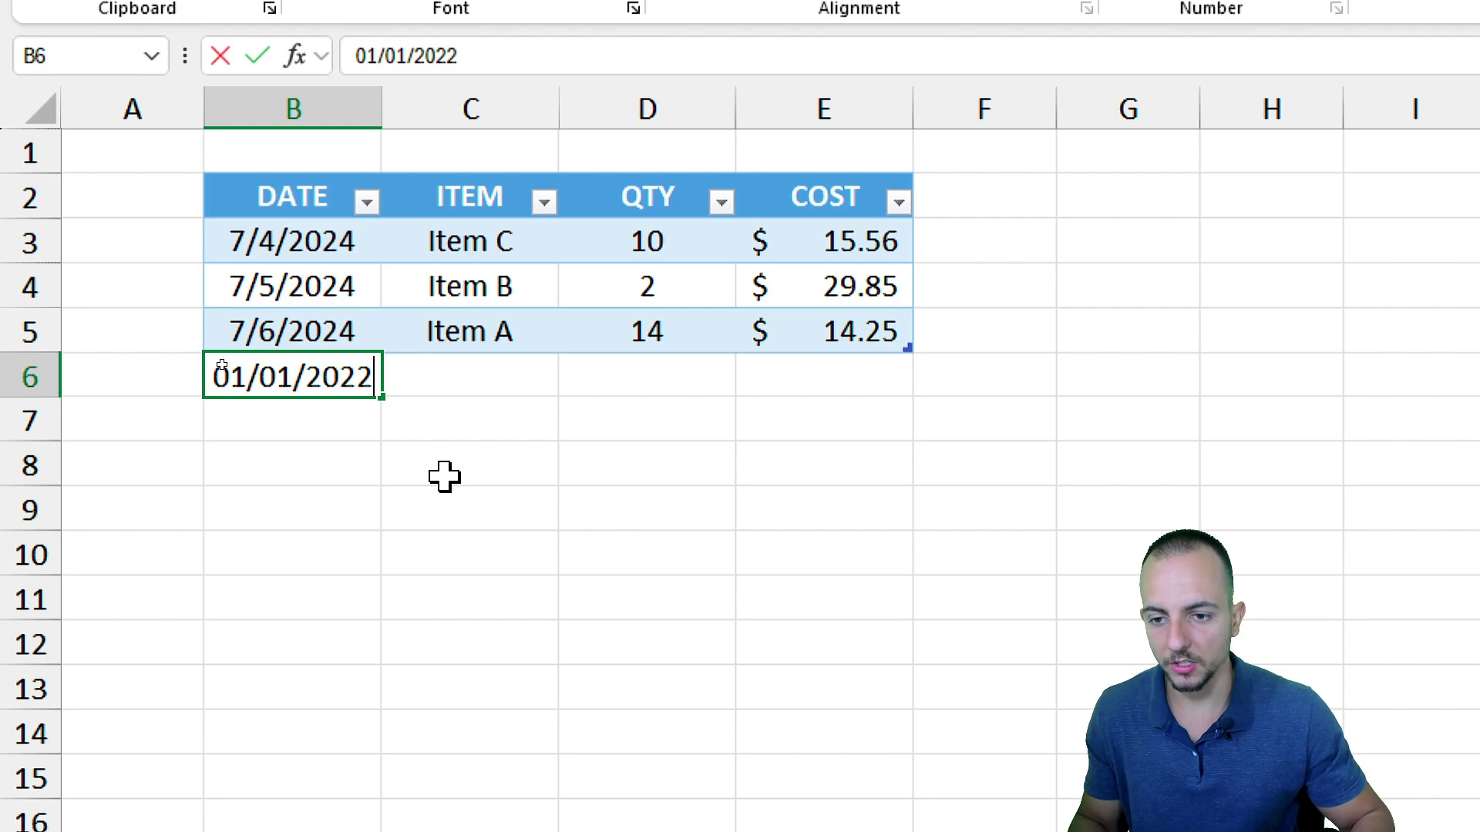
{"action": "key", "text": "BackSpace"}
{"action": "type", "text": "5"}
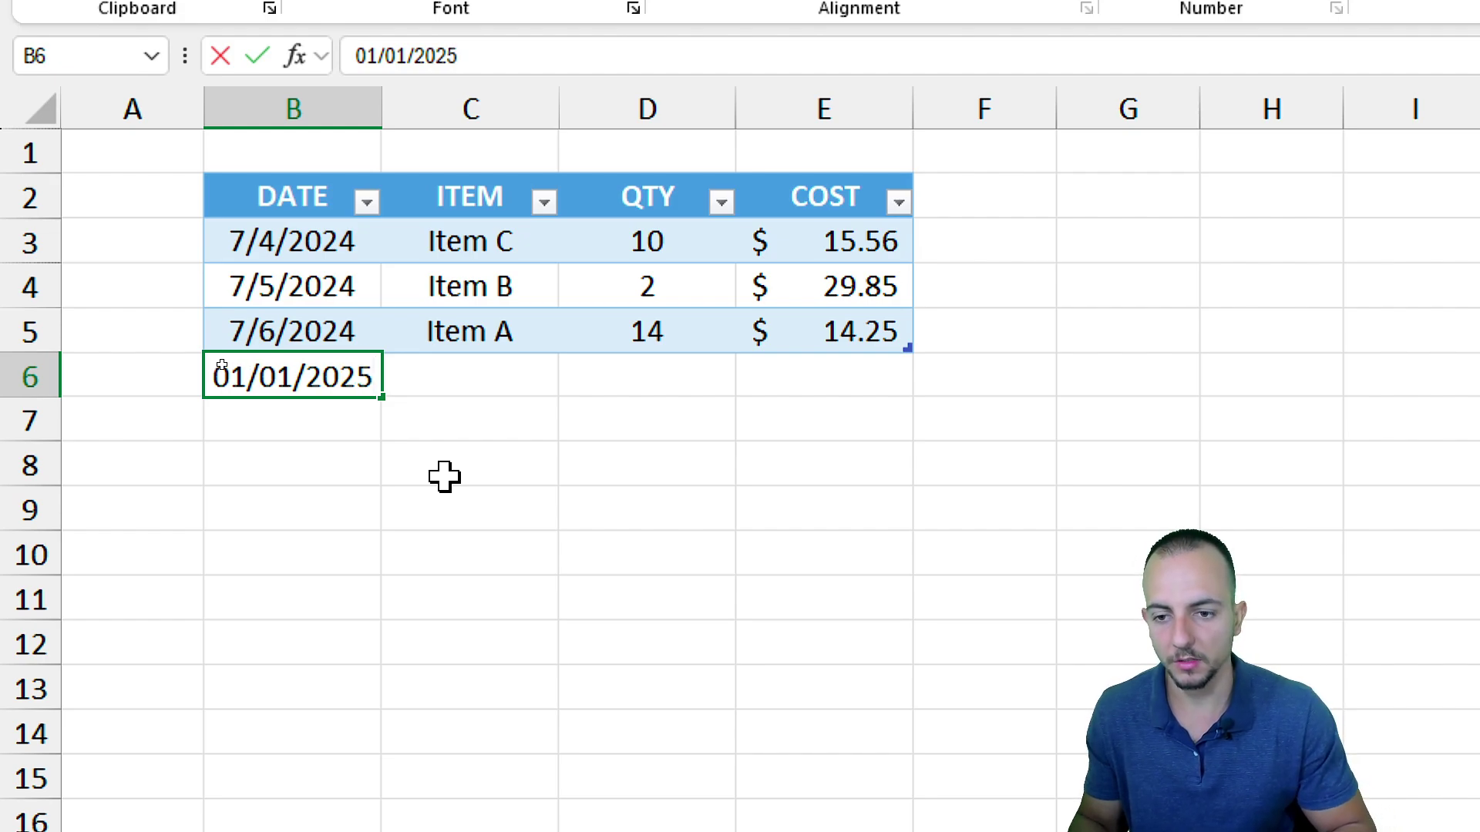
{"action": "key", "text": "Return"}
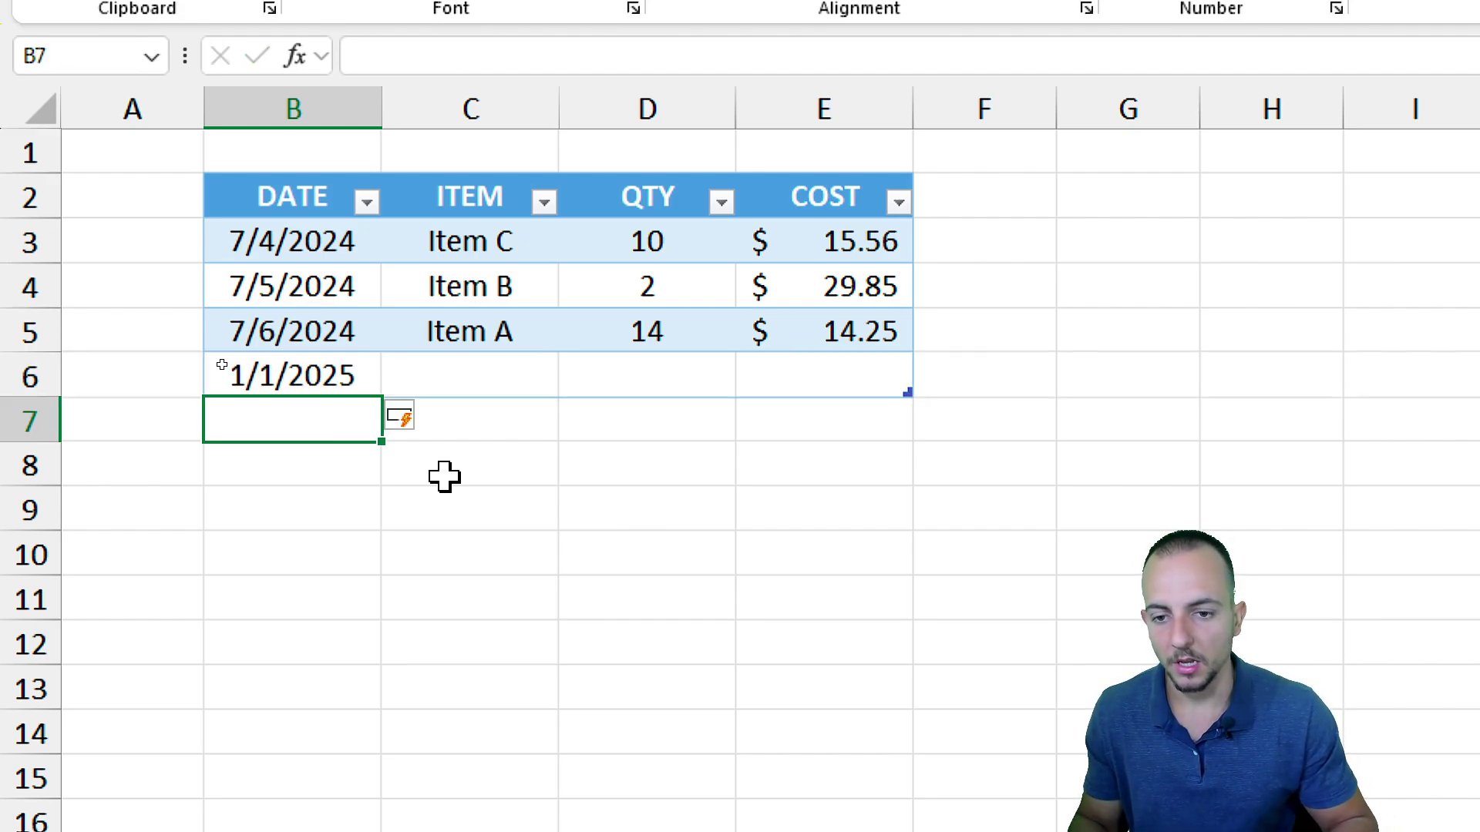
Step: Use C6's drop-down to try Item B and Item C, then settle on Item A
{"action": "left_click", "coordinate": [452, 371]}
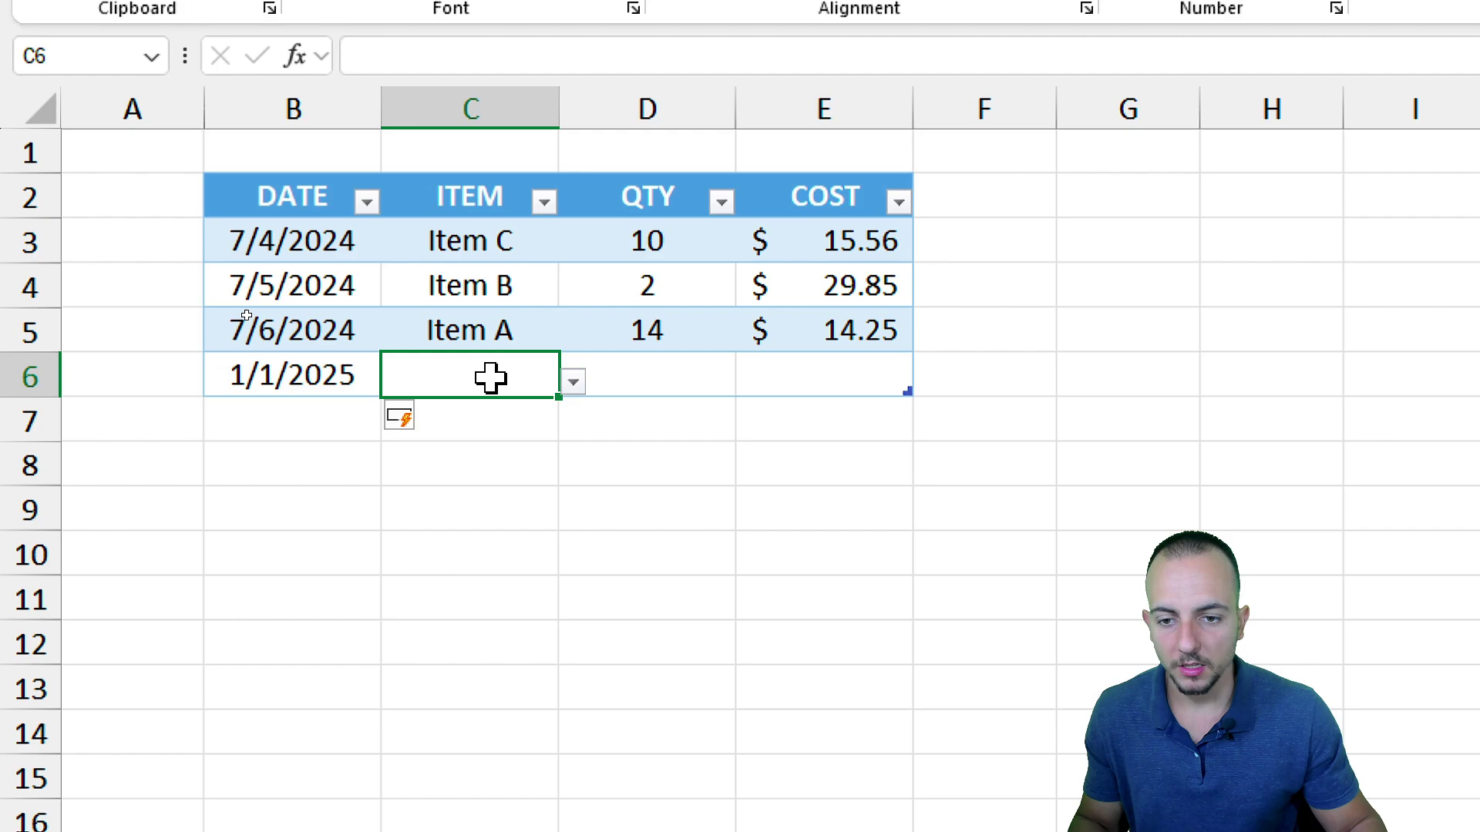
{"action": "left_click_drag", "start_coordinate": [525, 238], "coordinate": [518, 372]}
{"action": "left_click", "coordinate": [518, 373]}
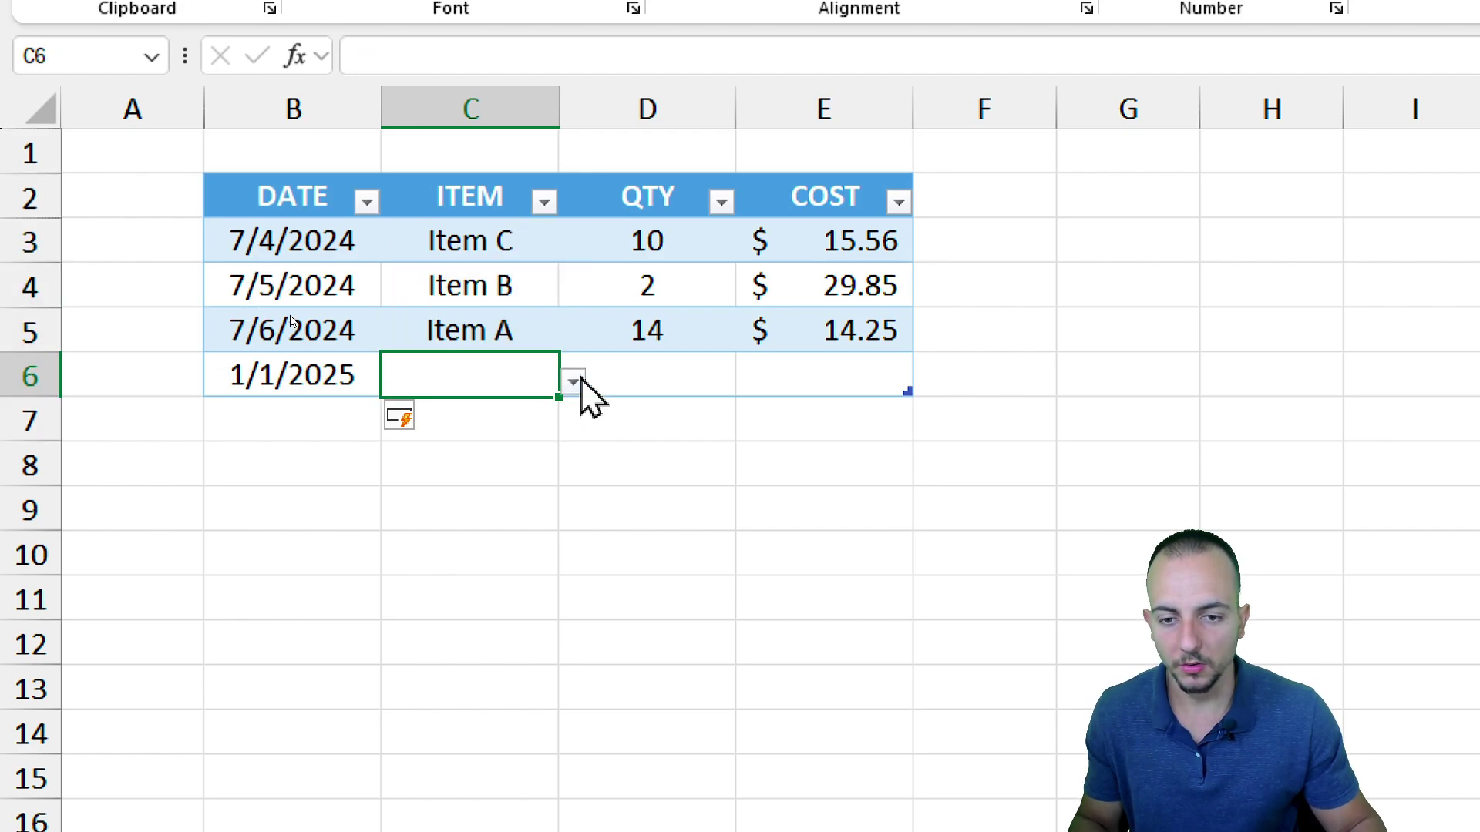
{"action": "left_click", "coordinate": [572, 380]}
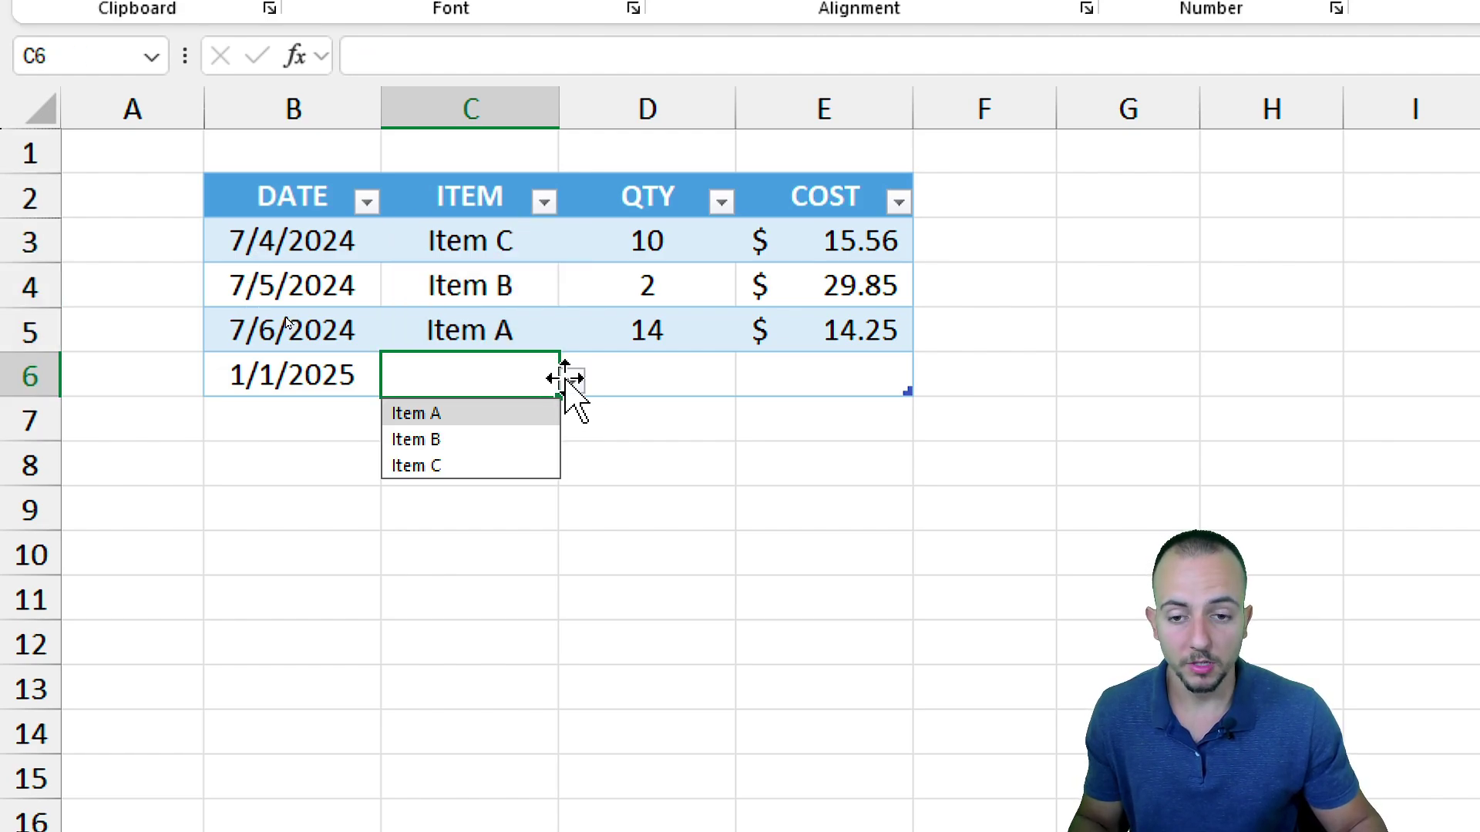
{"action": "left_click", "coordinate": [487, 437]}
{"action": "left_click", "coordinate": [570, 382]}
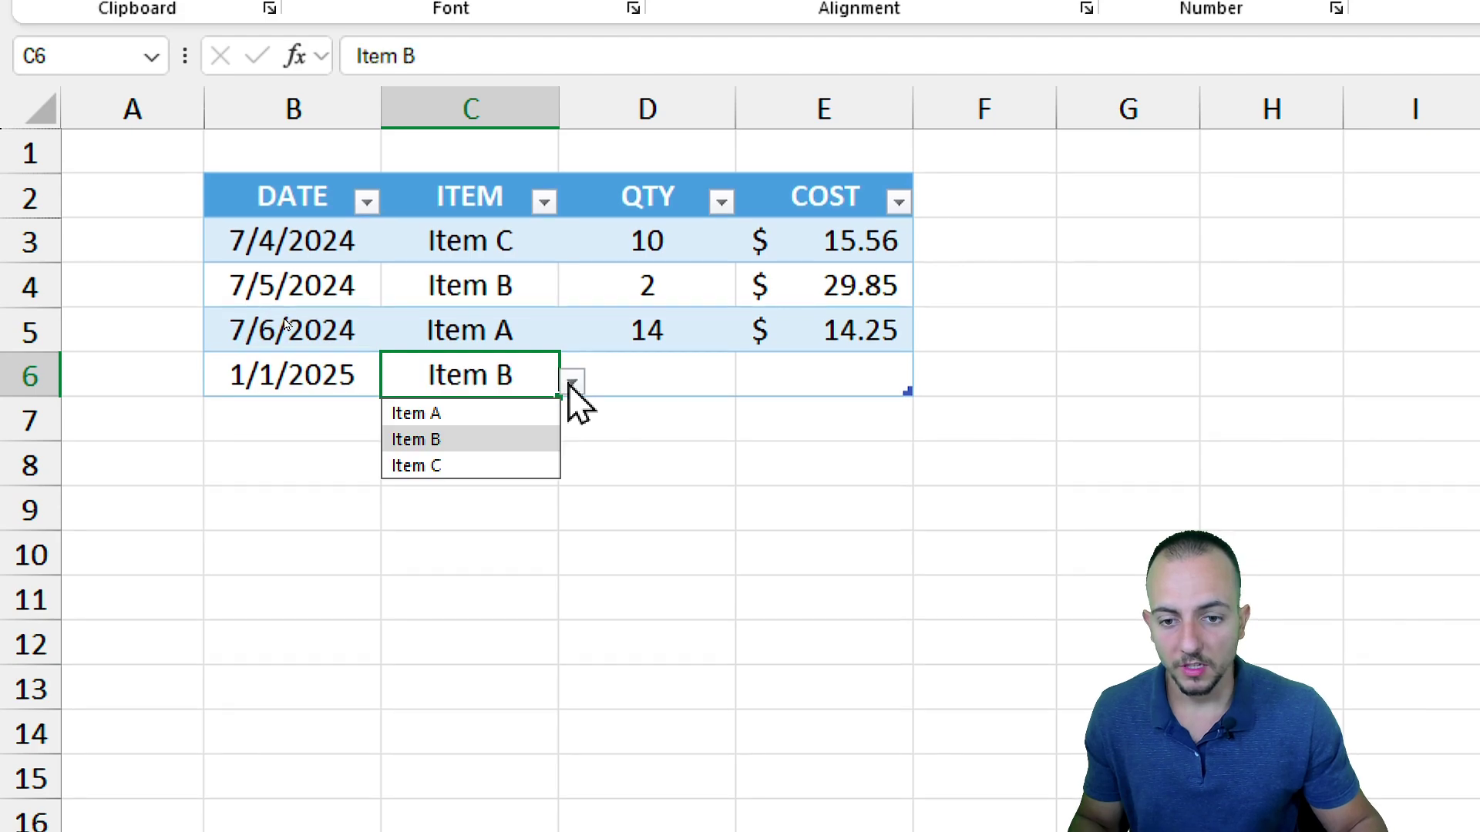
{"action": "left_click", "coordinate": [479, 464]}
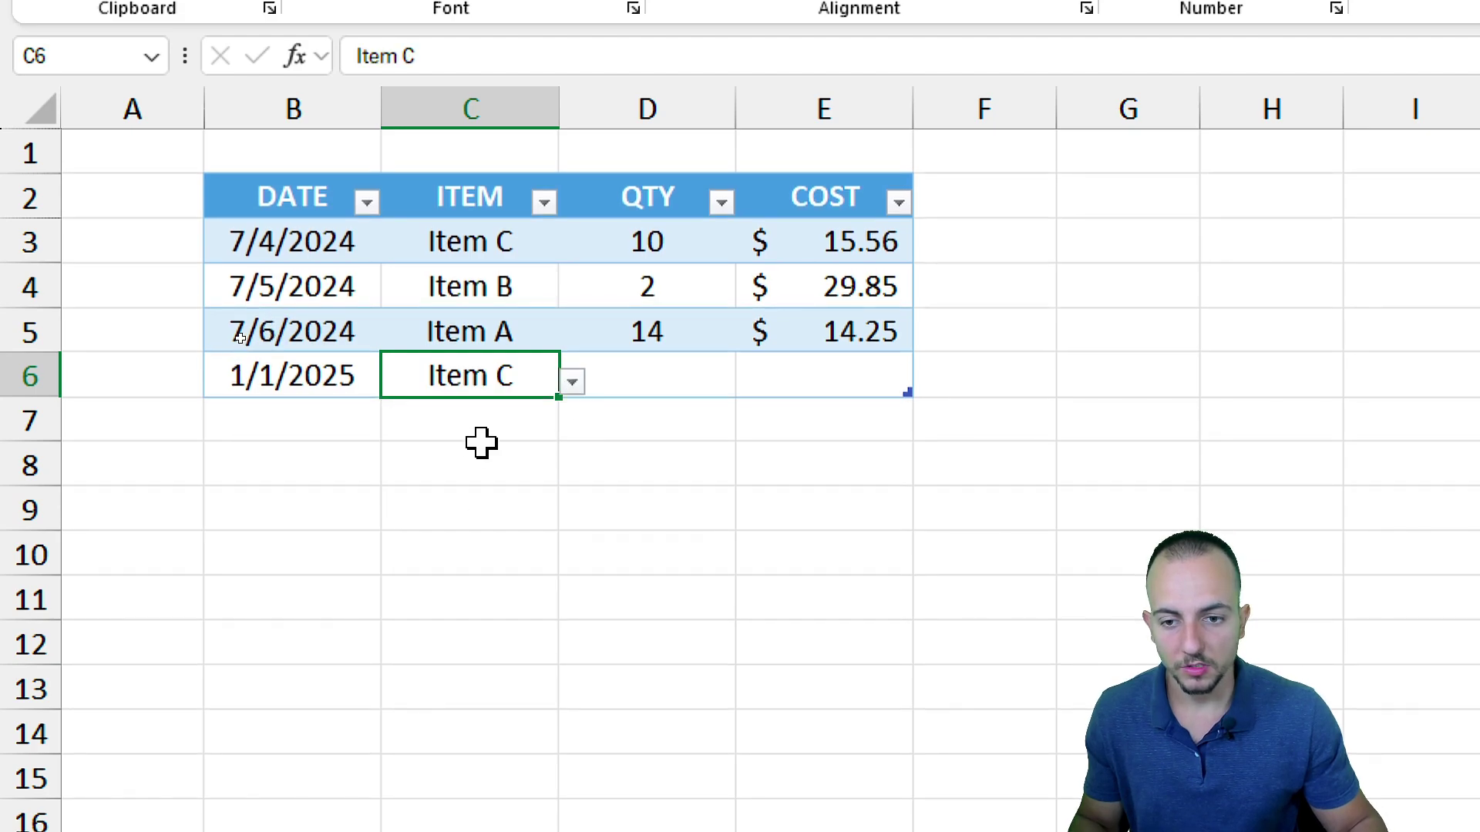
{"action": "left_click", "coordinate": [574, 382]}
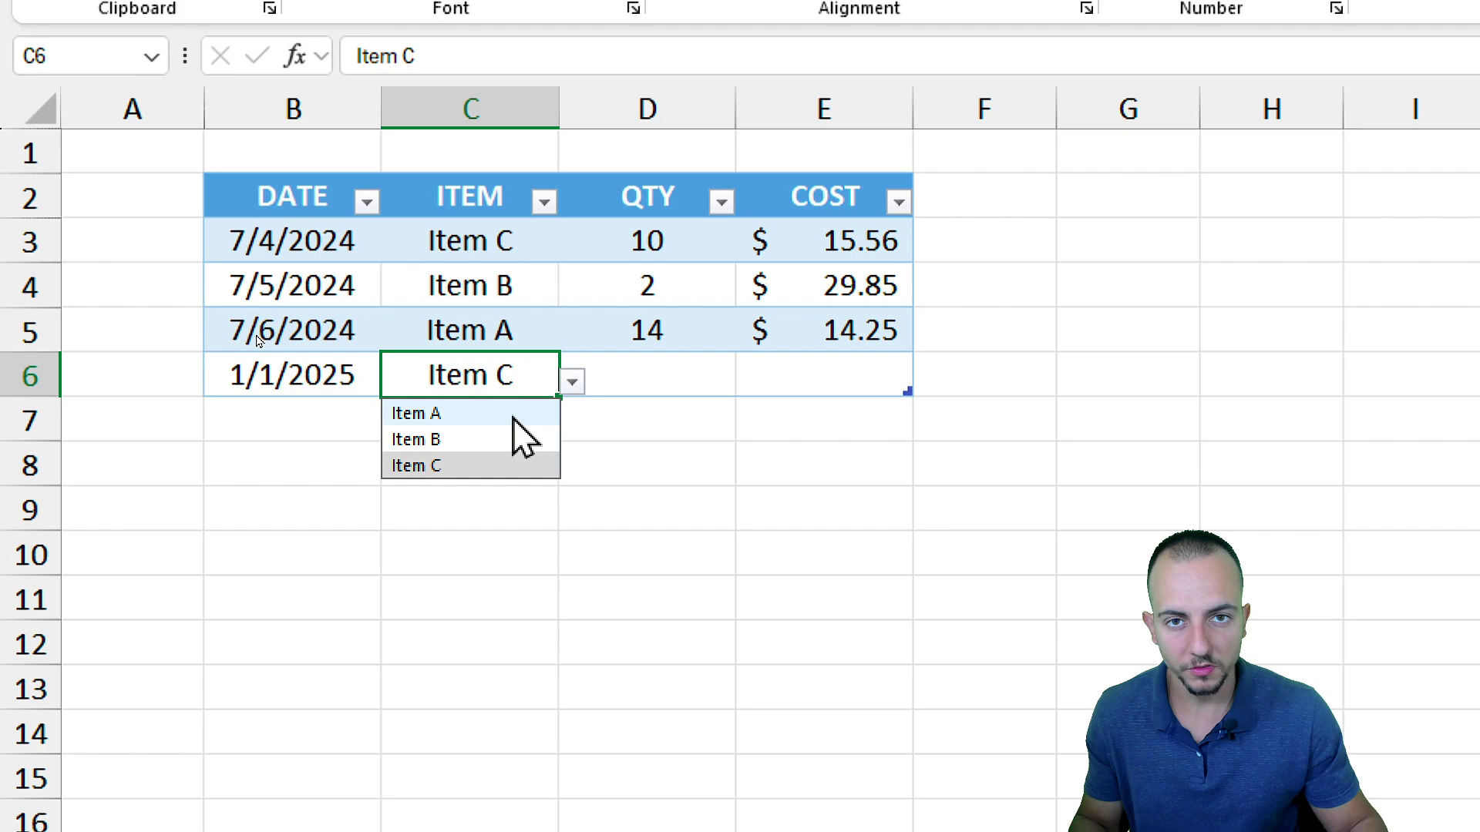
{"action": "left_click", "coordinate": [462, 414]}
Step: Confirm C6's drop-down still holds Item A and review the ITEM cells C3:C6
{"action": "left_click_drag", "start_coordinate": [512, 416], "coordinate": [470, 798]}
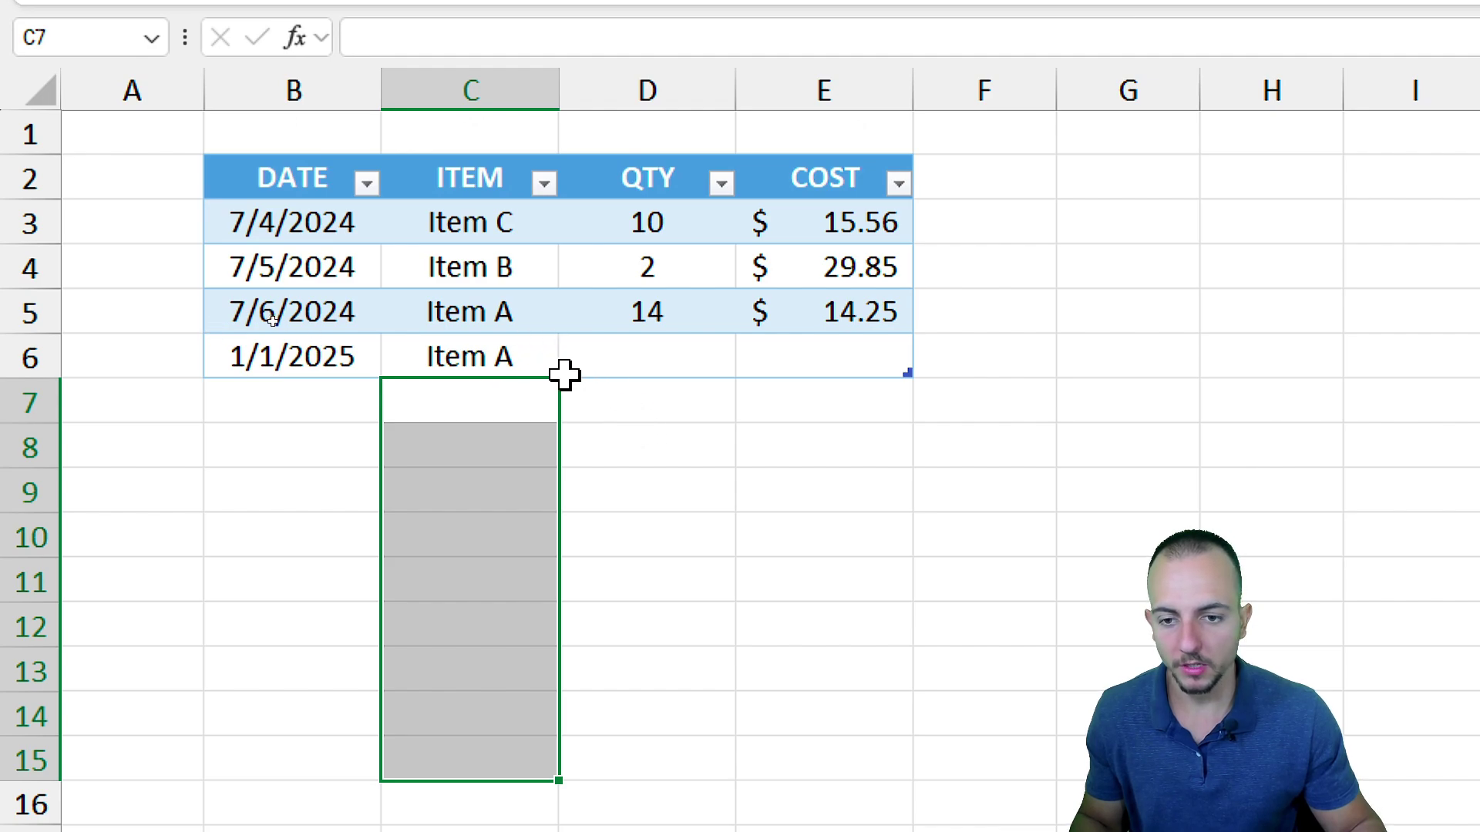
{"action": "left_click", "coordinate": [534, 364]}
{"action": "left_click", "coordinate": [573, 363]}
{"action": "left_click", "coordinate": [473, 394]}
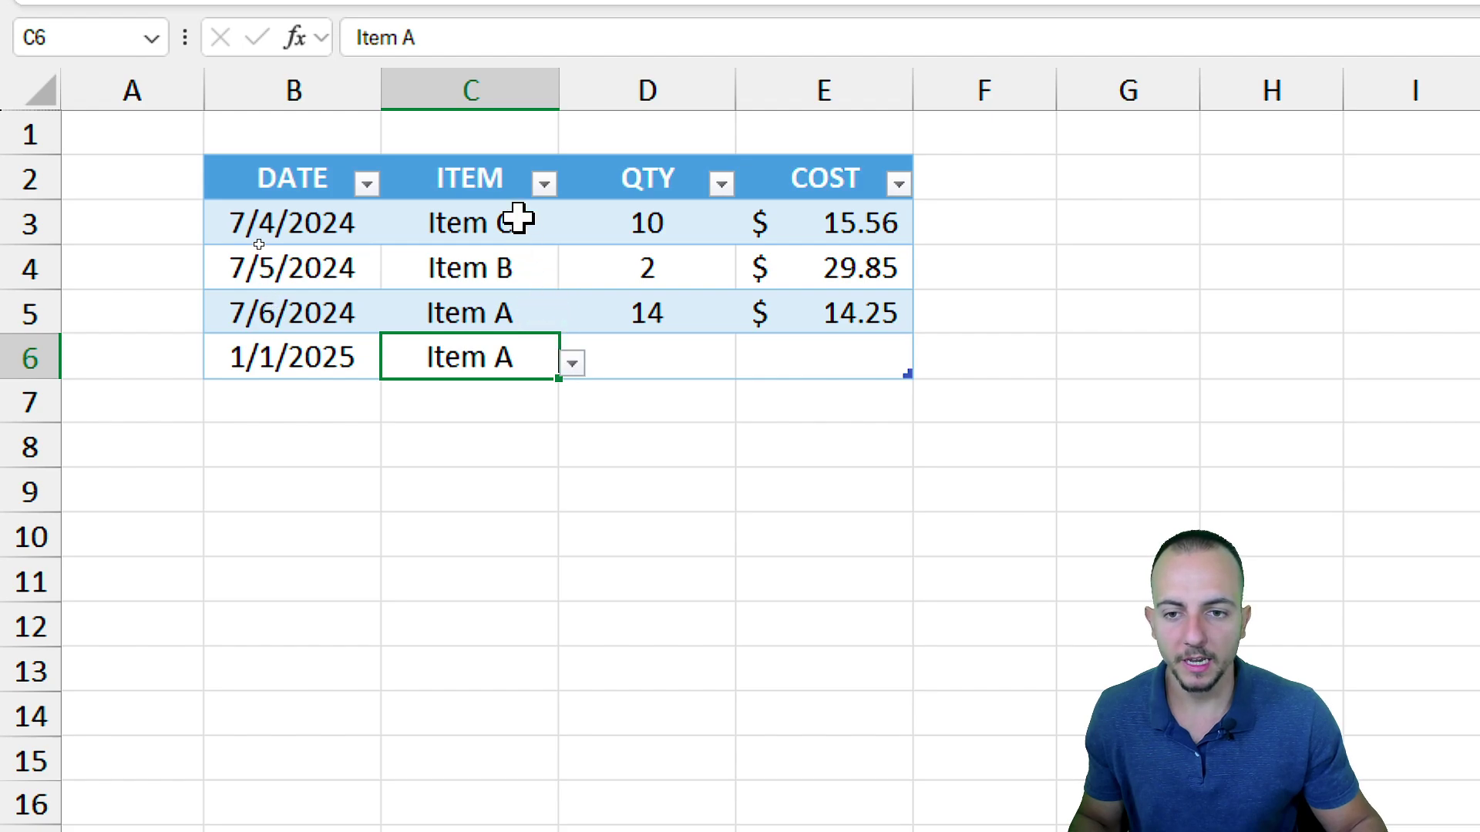
{"action": "left_click_drag", "start_coordinate": [519, 218], "coordinate": [513, 366]}
{"action": "left_click", "coordinate": [512, 366]}
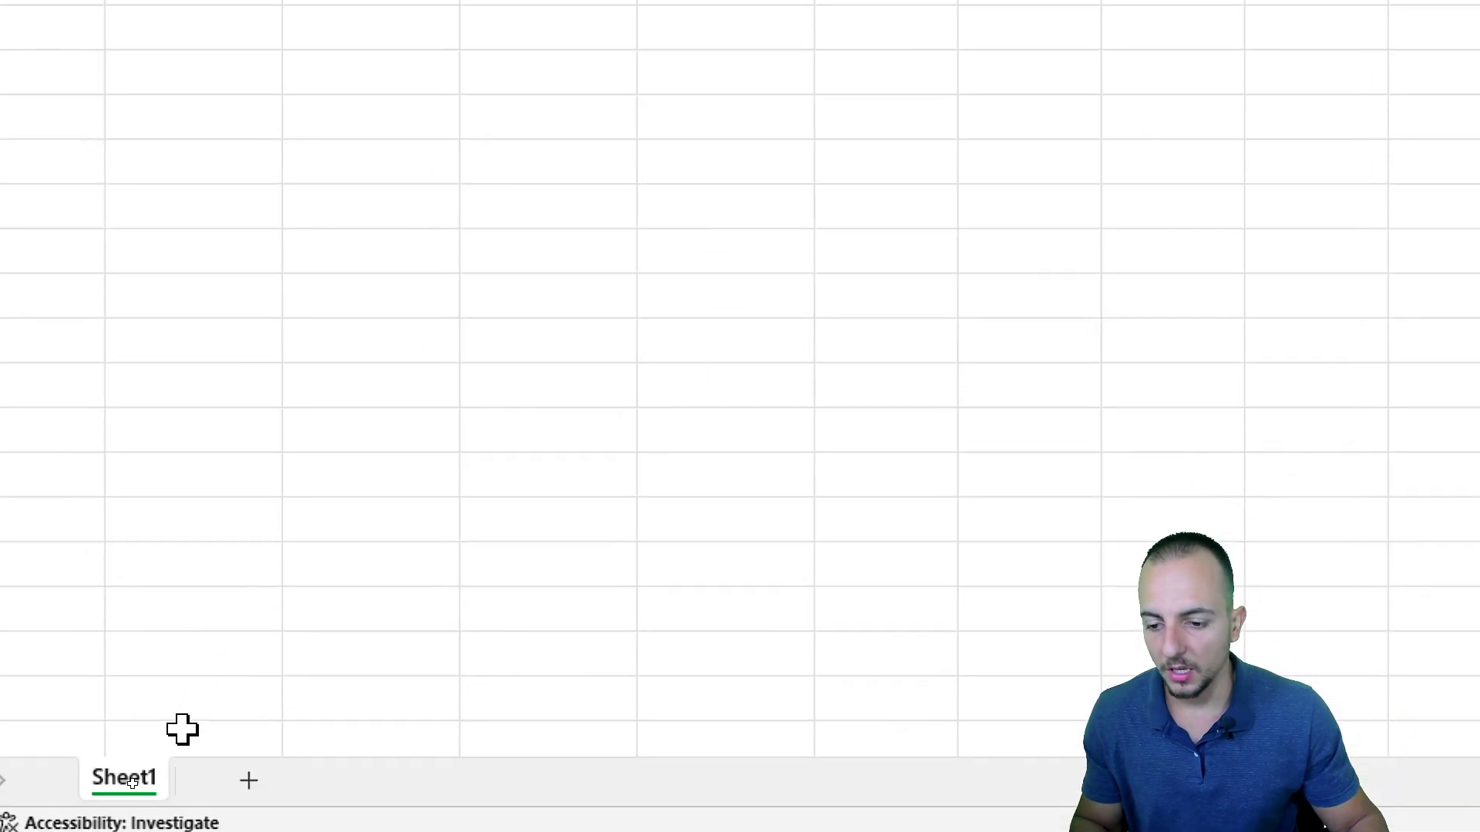
Step: Insert Sheet2, rename it 'List', then switch back to Sheet1
{"action": "left_click", "coordinate": [289, 767]}
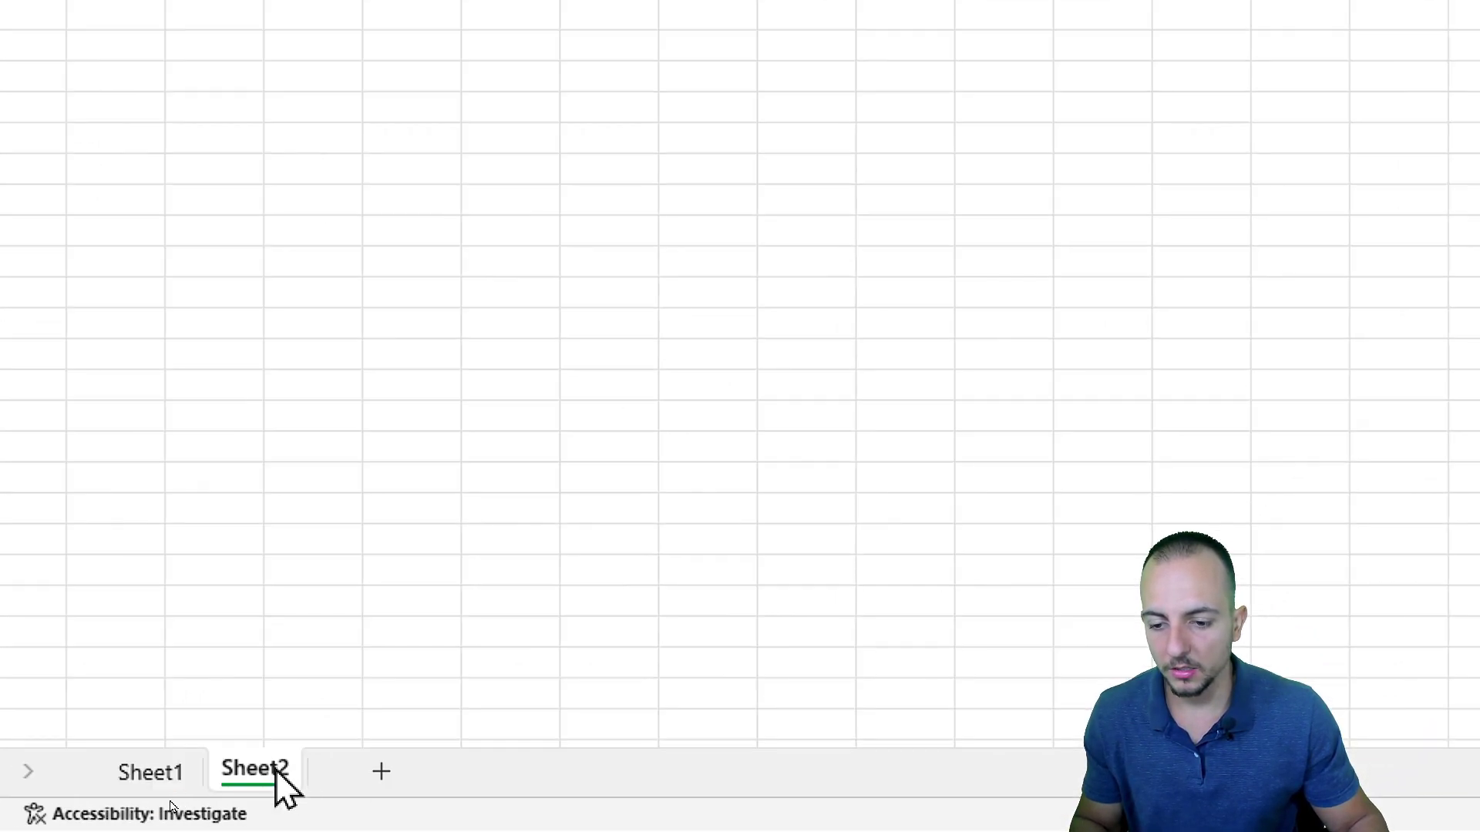
{"action": "right_click", "coordinate": [272, 783]}
{"action": "left_click", "coordinate": [444, 375]}
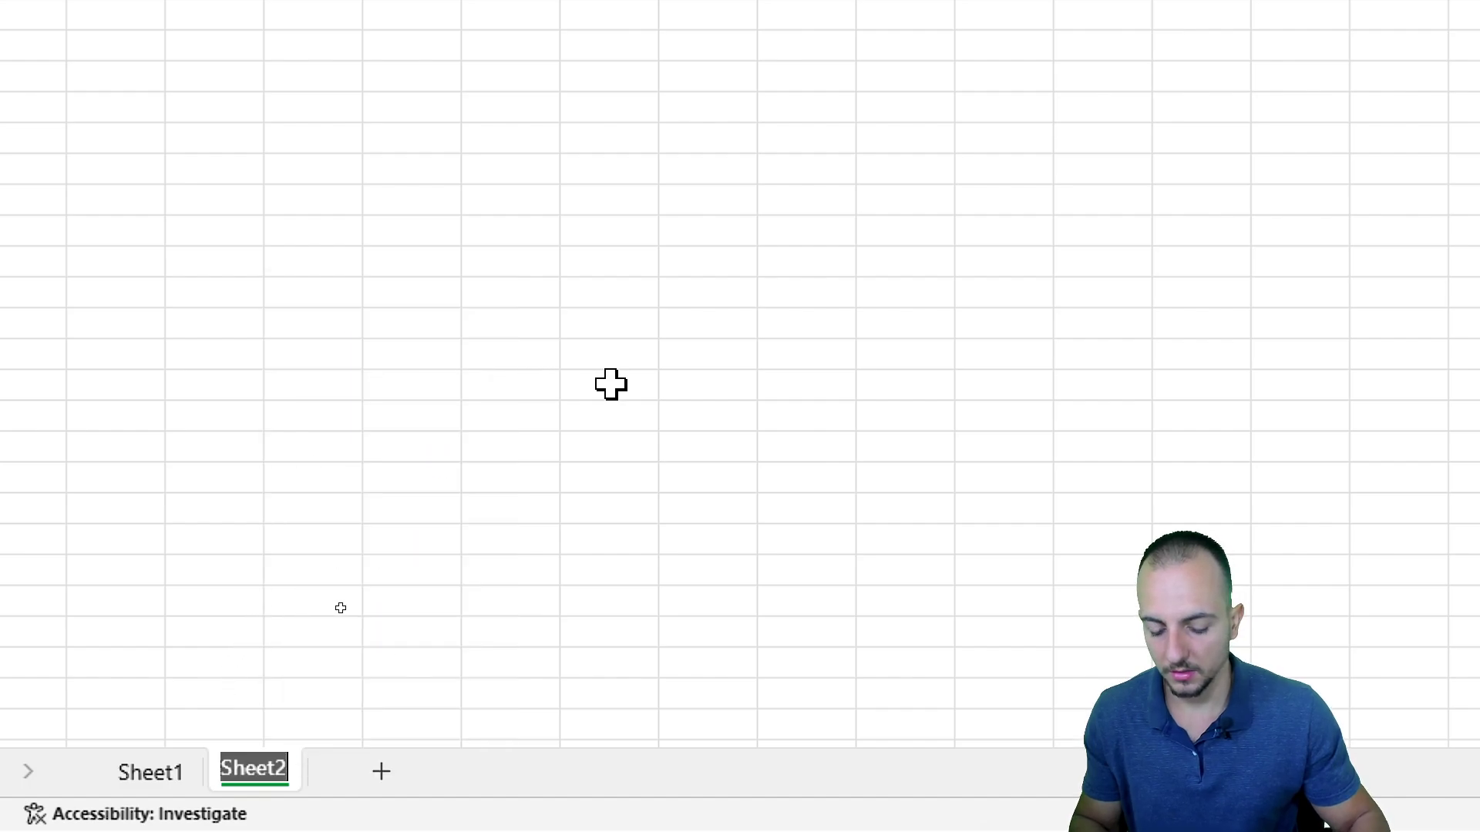
{"action": "type", "text": "List"}
{"action": "key", "text": "Return"}
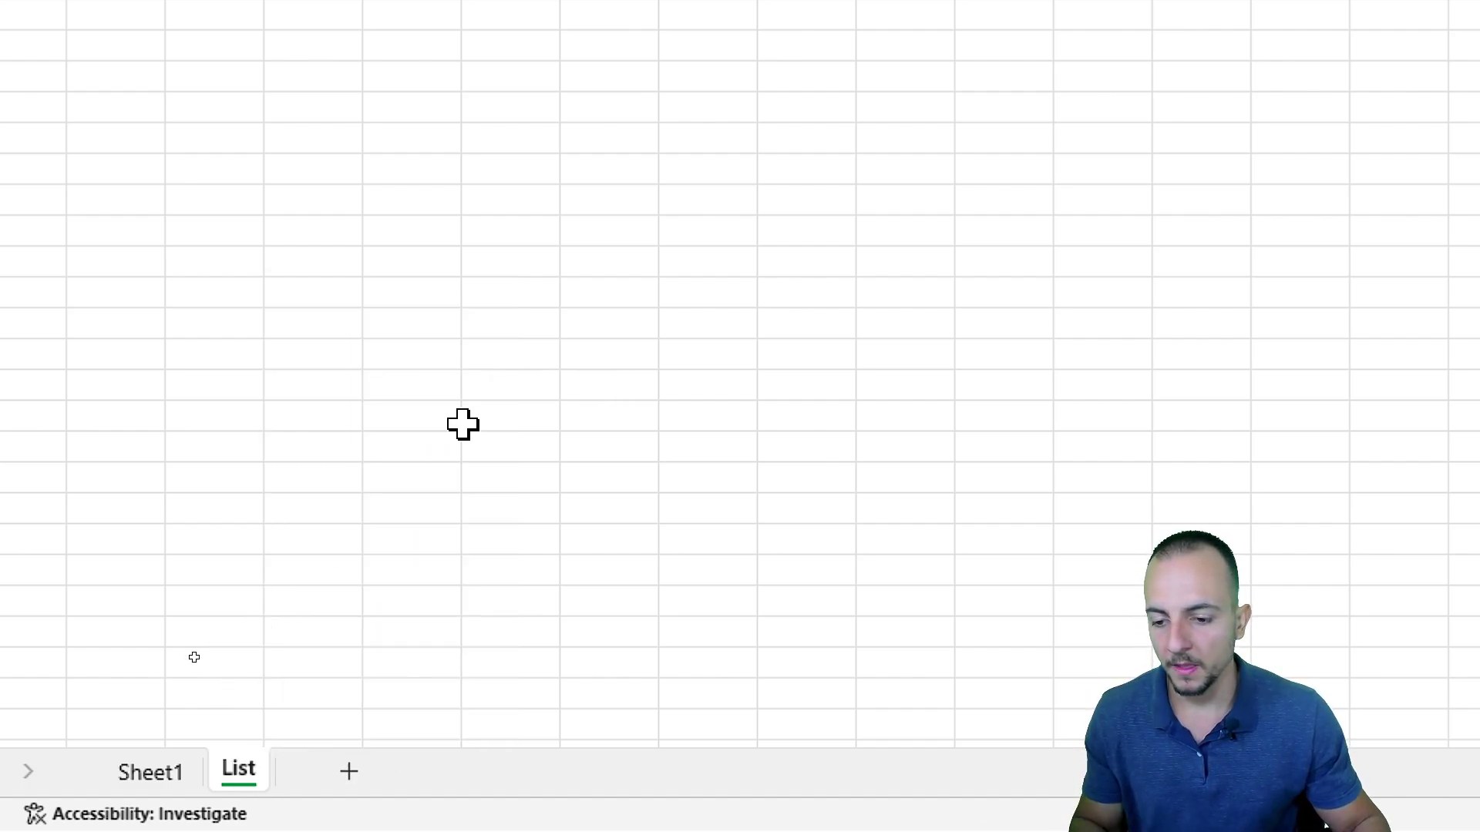
{"action": "left_click", "coordinate": [168, 769]}
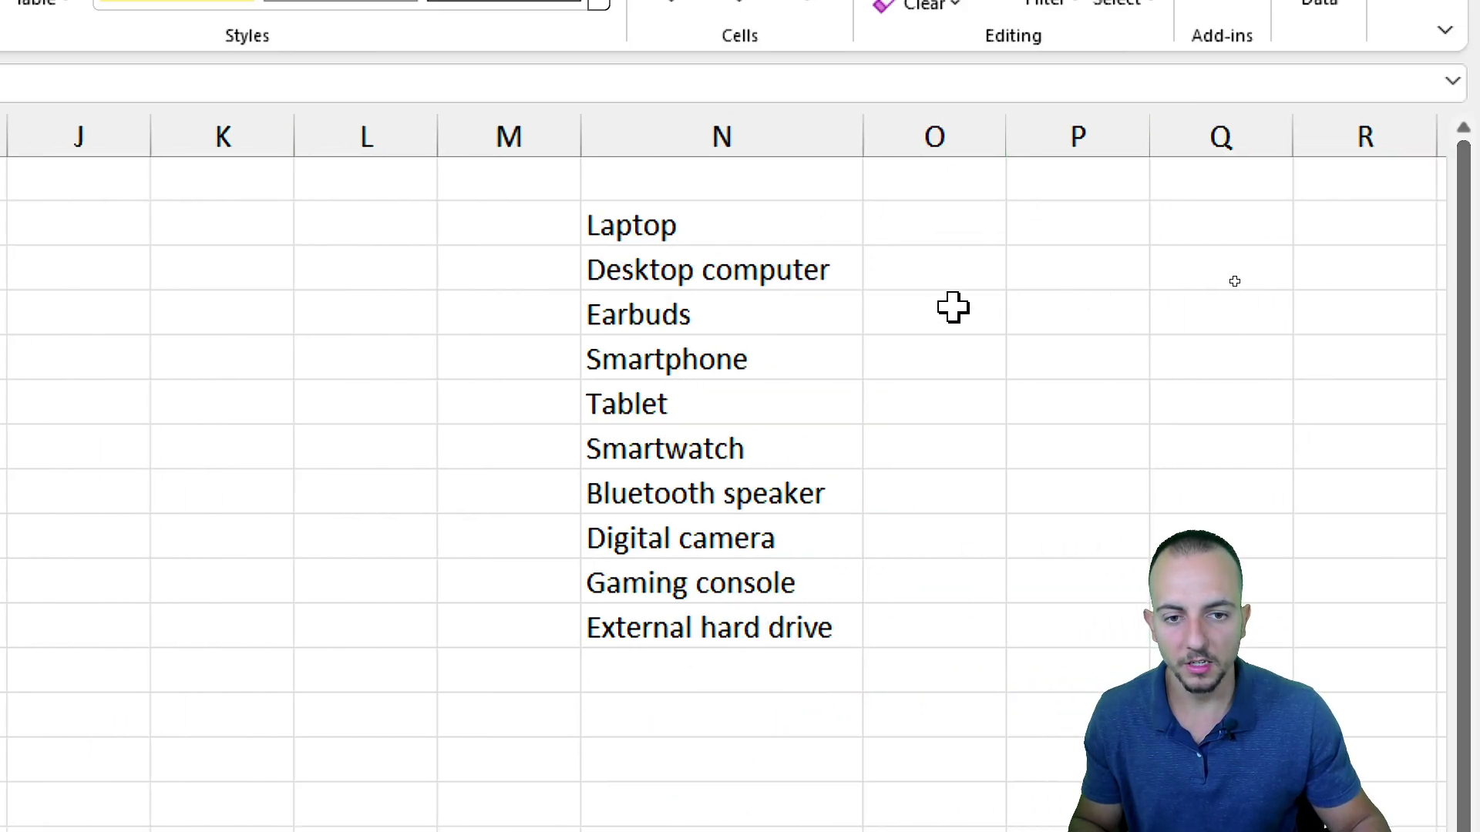
{"action": "left_click_drag", "start_coordinate": [730, 221], "coordinate": [707, 582]}
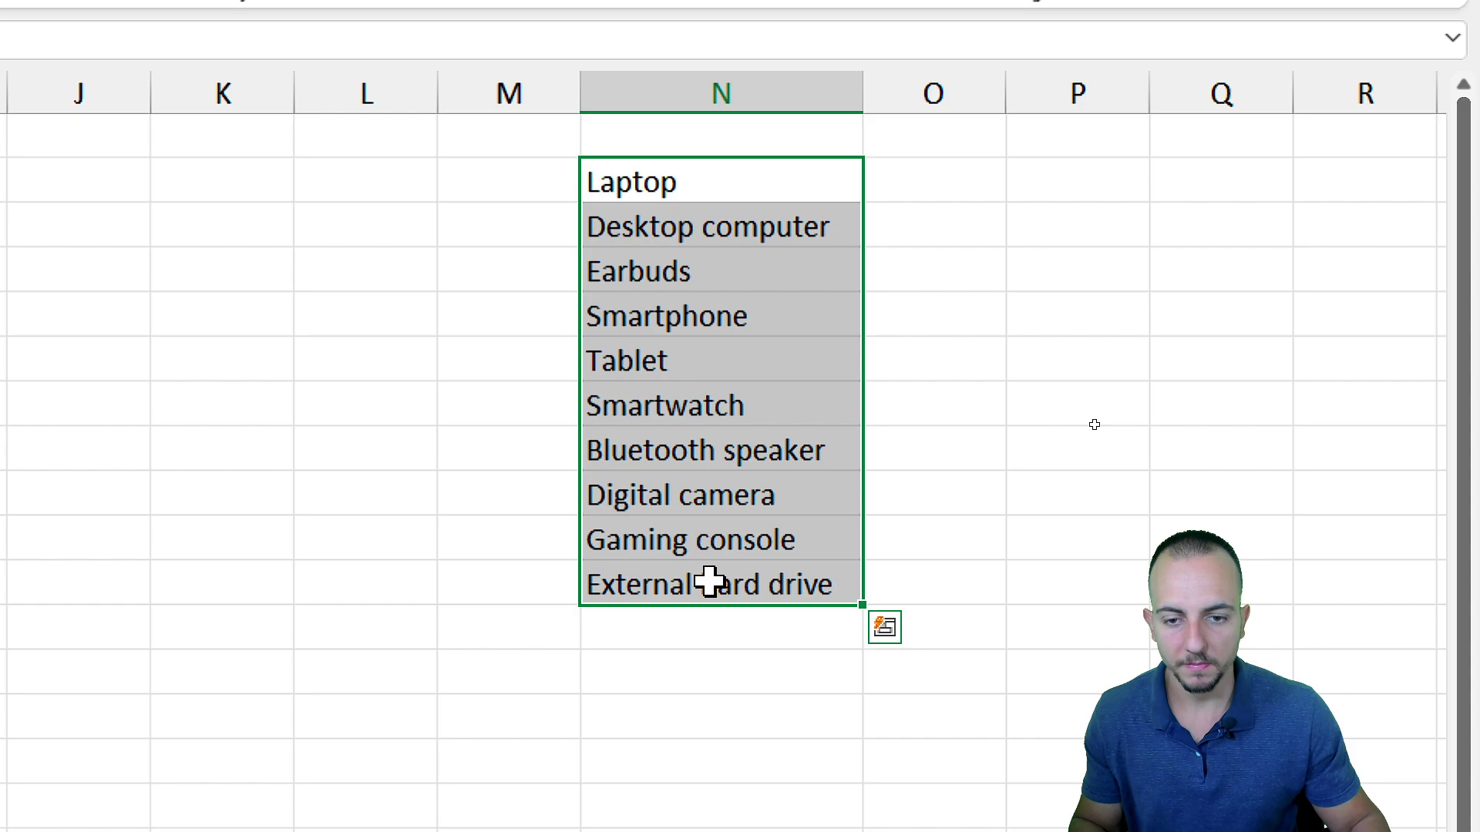
{"action": "left_click", "coordinate": [730, 199]}
{"action": "left_click", "coordinate": [714, 279]}
{"action": "left_click", "coordinate": [789, 368]}
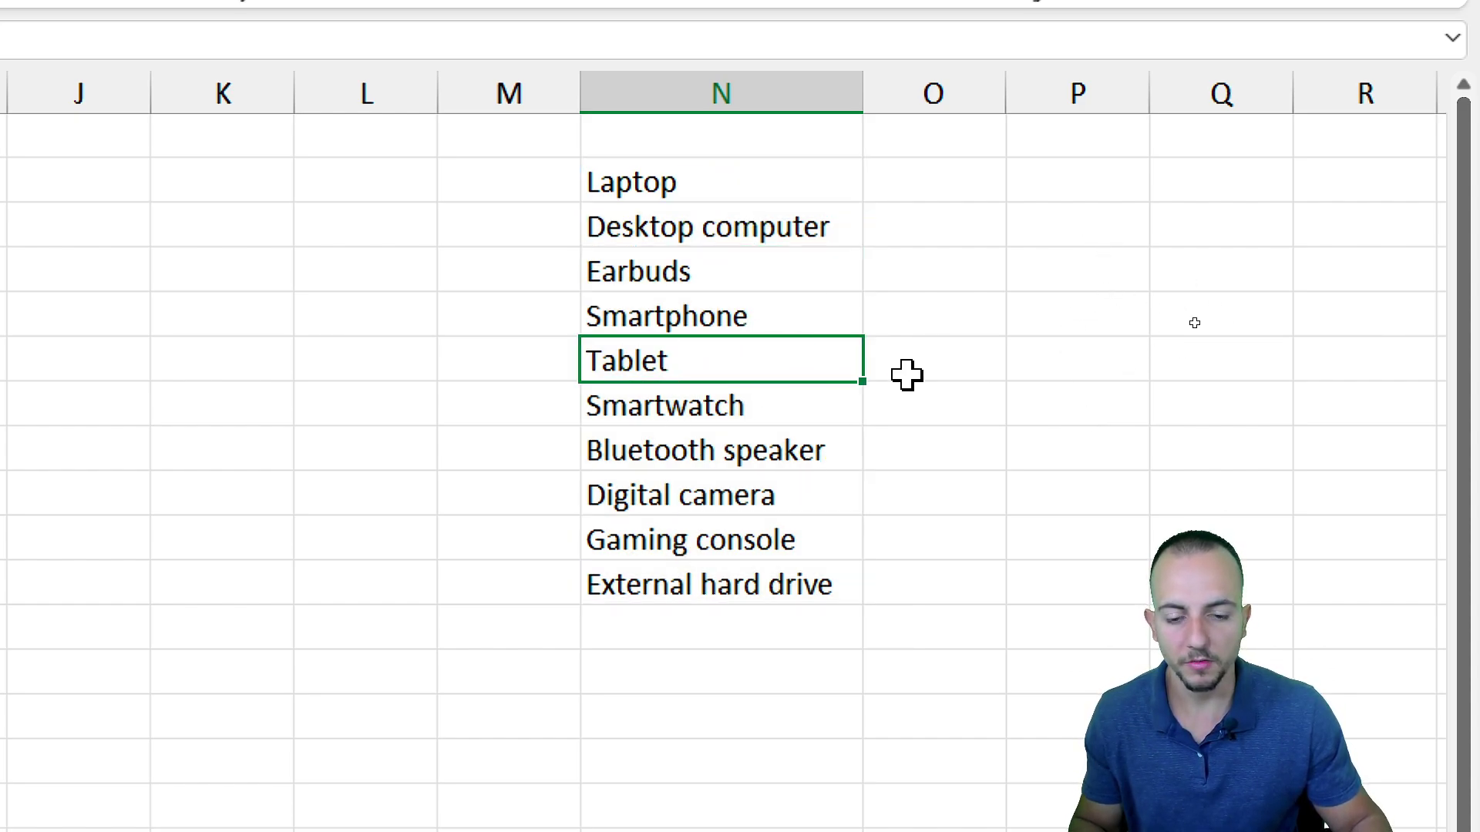
{"action": "left_click_drag", "start_coordinate": [754, 179], "coordinate": [733, 535]}
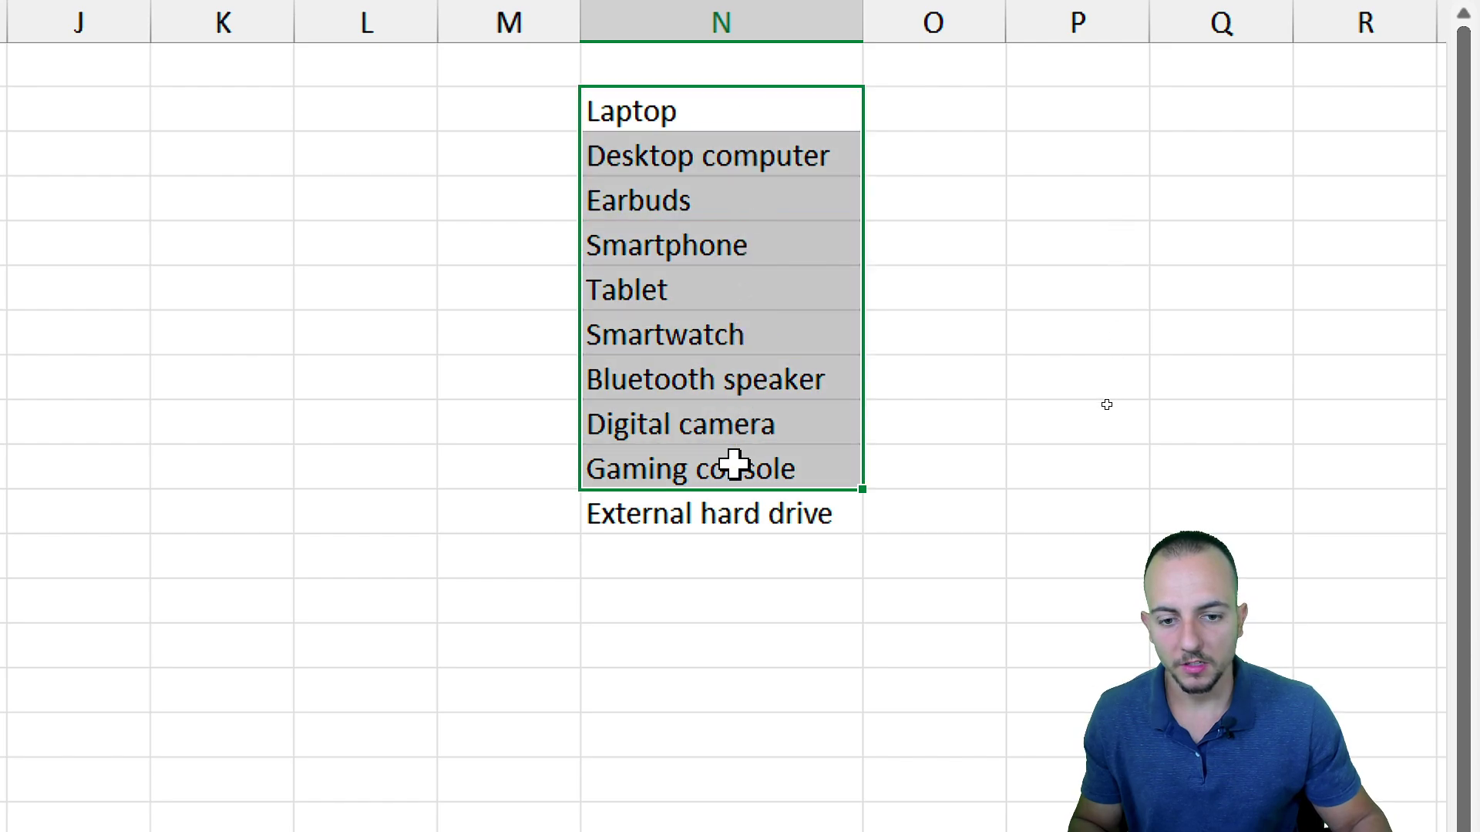
{"action": "left_click_drag", "start_coordinate": [733, 464], "coordinate": [723, 505]}
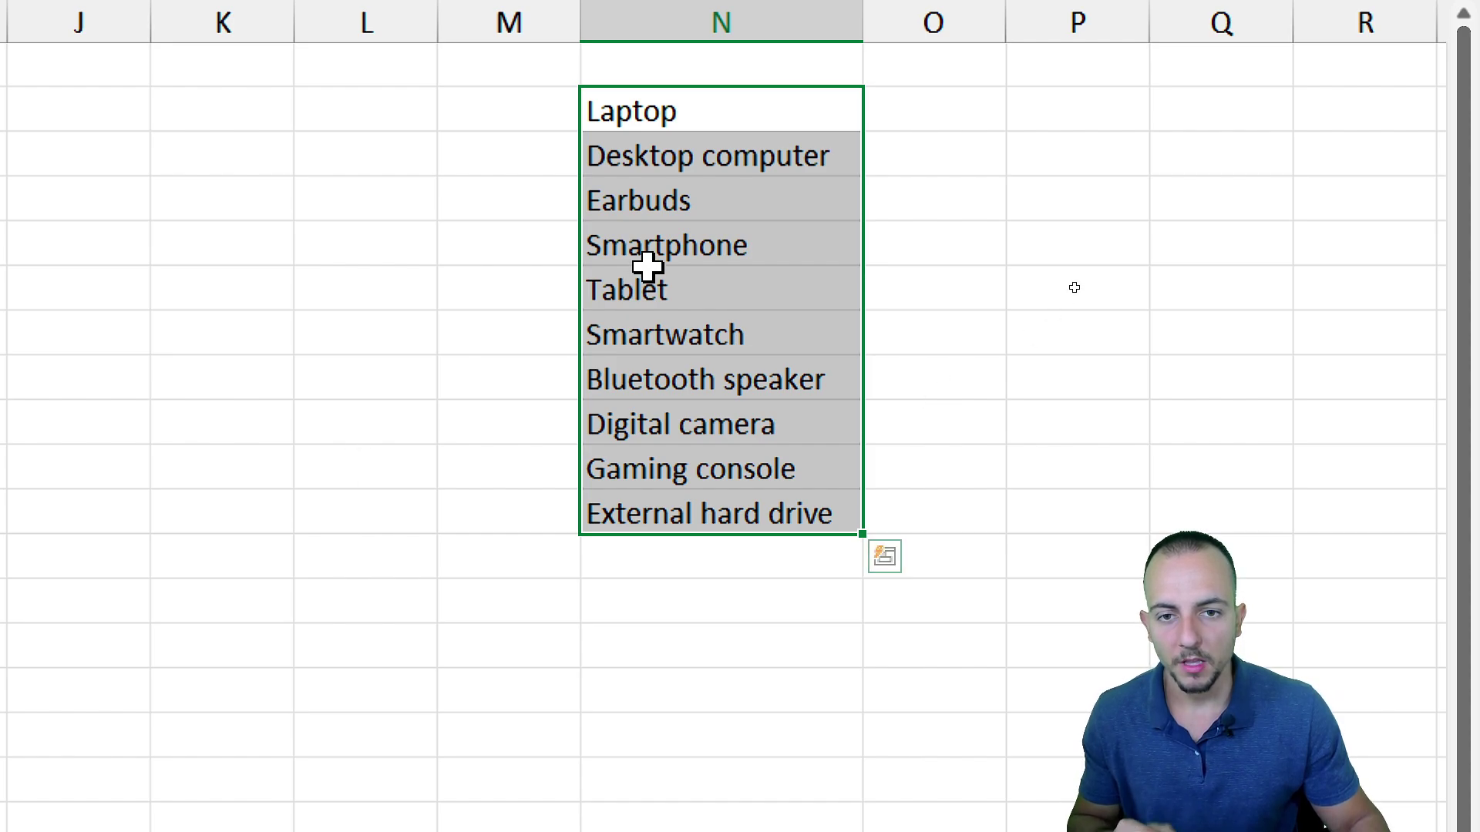
{"action": "left_click_drag", "start_coordinate": [720, 103], "coordinate": [761, 526]}
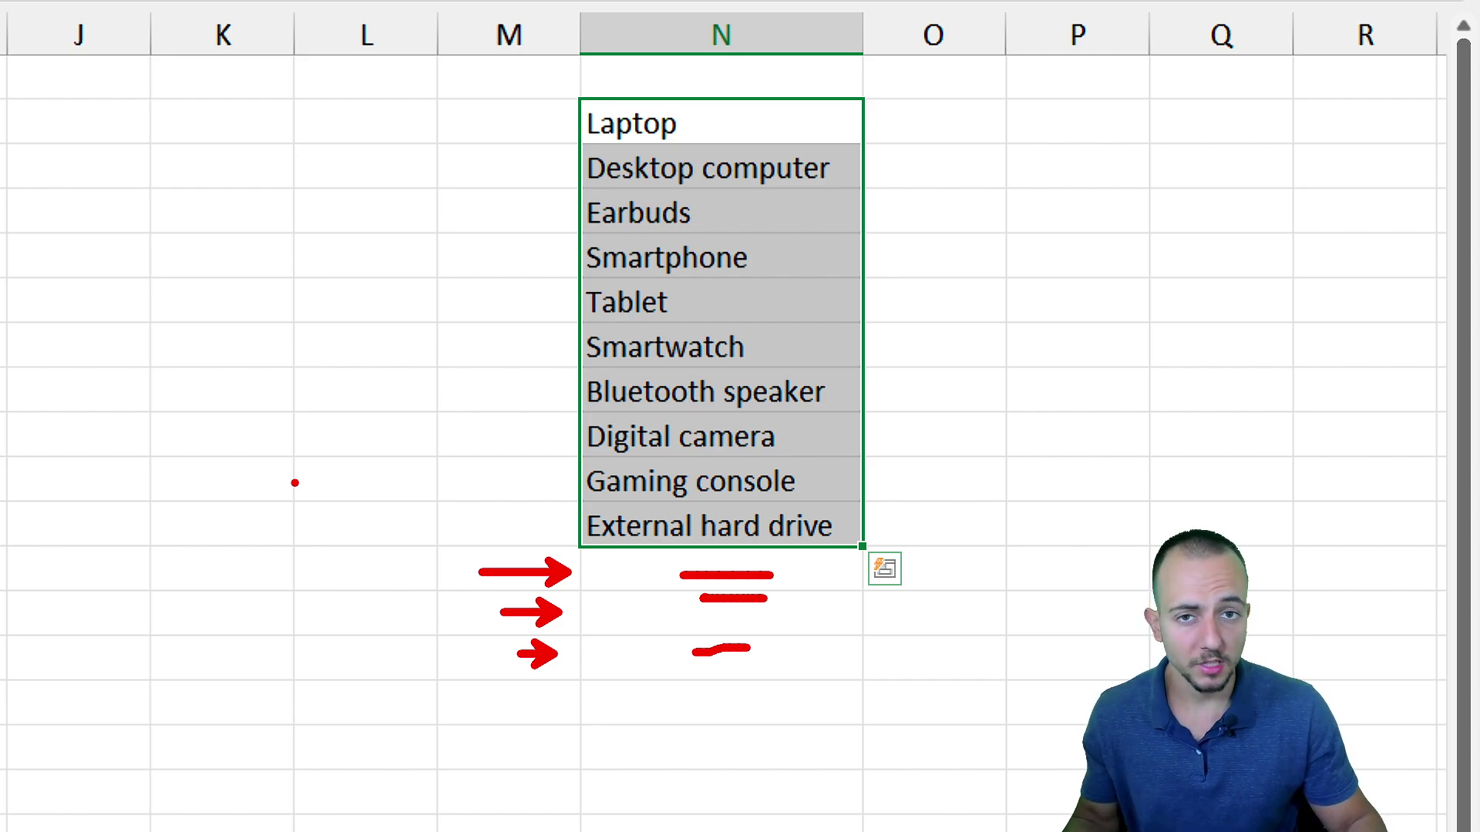
{"action": "key", "text": "Escape"}
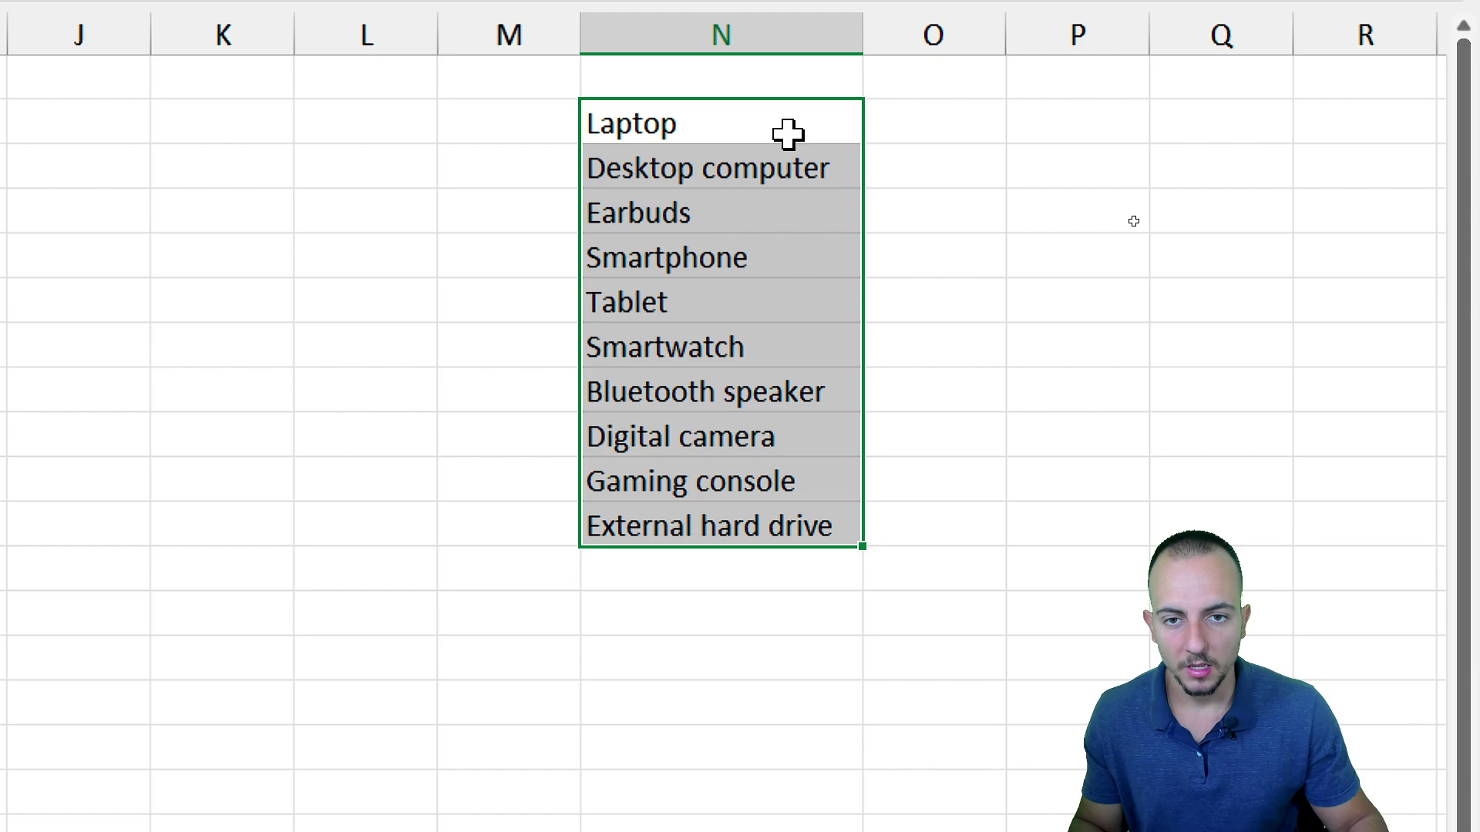
Step: Add the heading LIST above the product names in column N
{"action": "left_click", "coordinate": [724, 70]}
{"action": "type", "text": "LIS"}
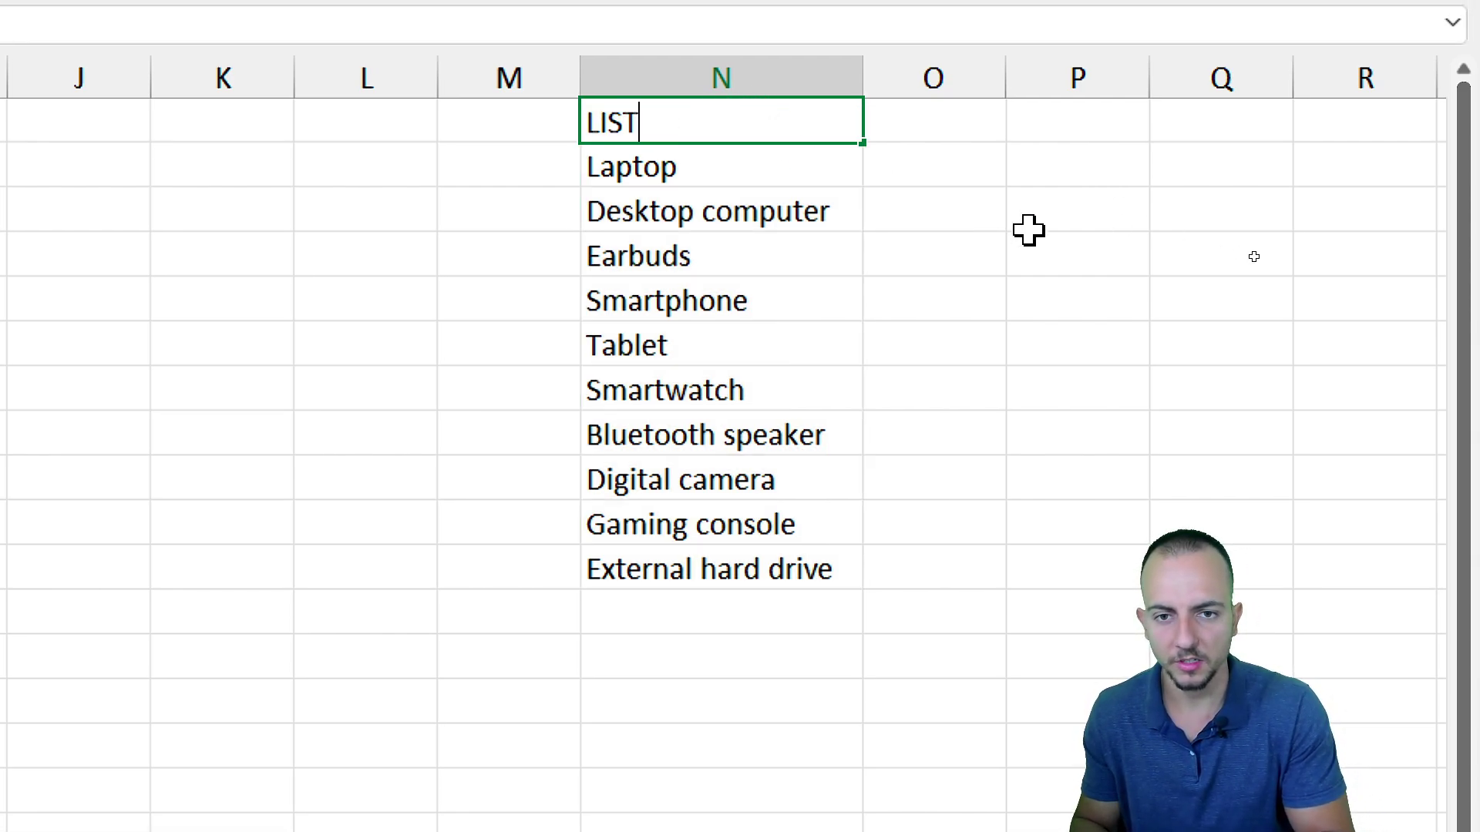
{"action": "type", "text": "T"}
{"action": "key", "text": "Return"}
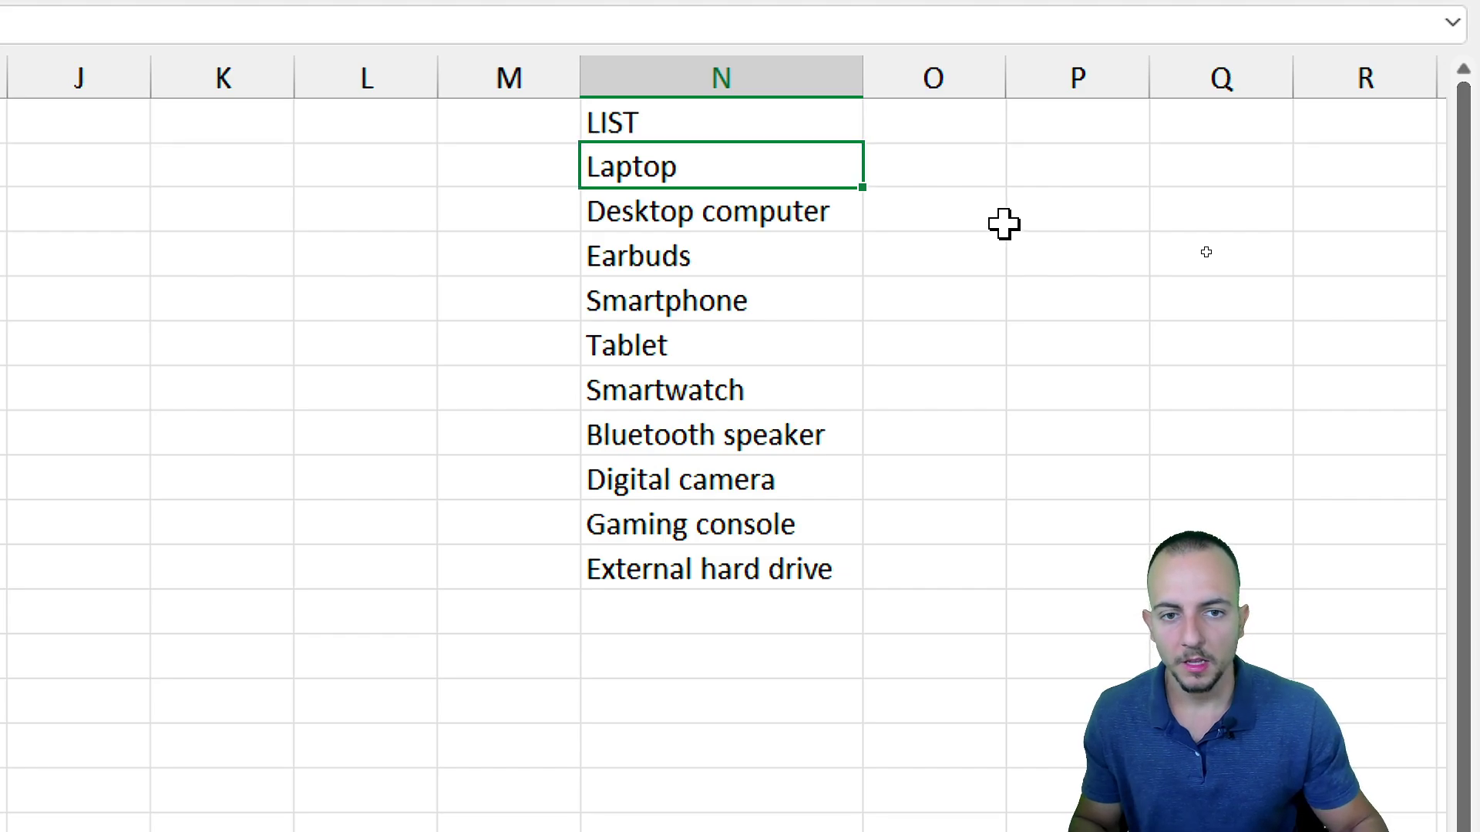
Step: Convert the LIST heading and its ten items into a table with headers
{"action": "left_click_drag", "start_coordinate": [769, 126], "coordinate": [677, 555]}
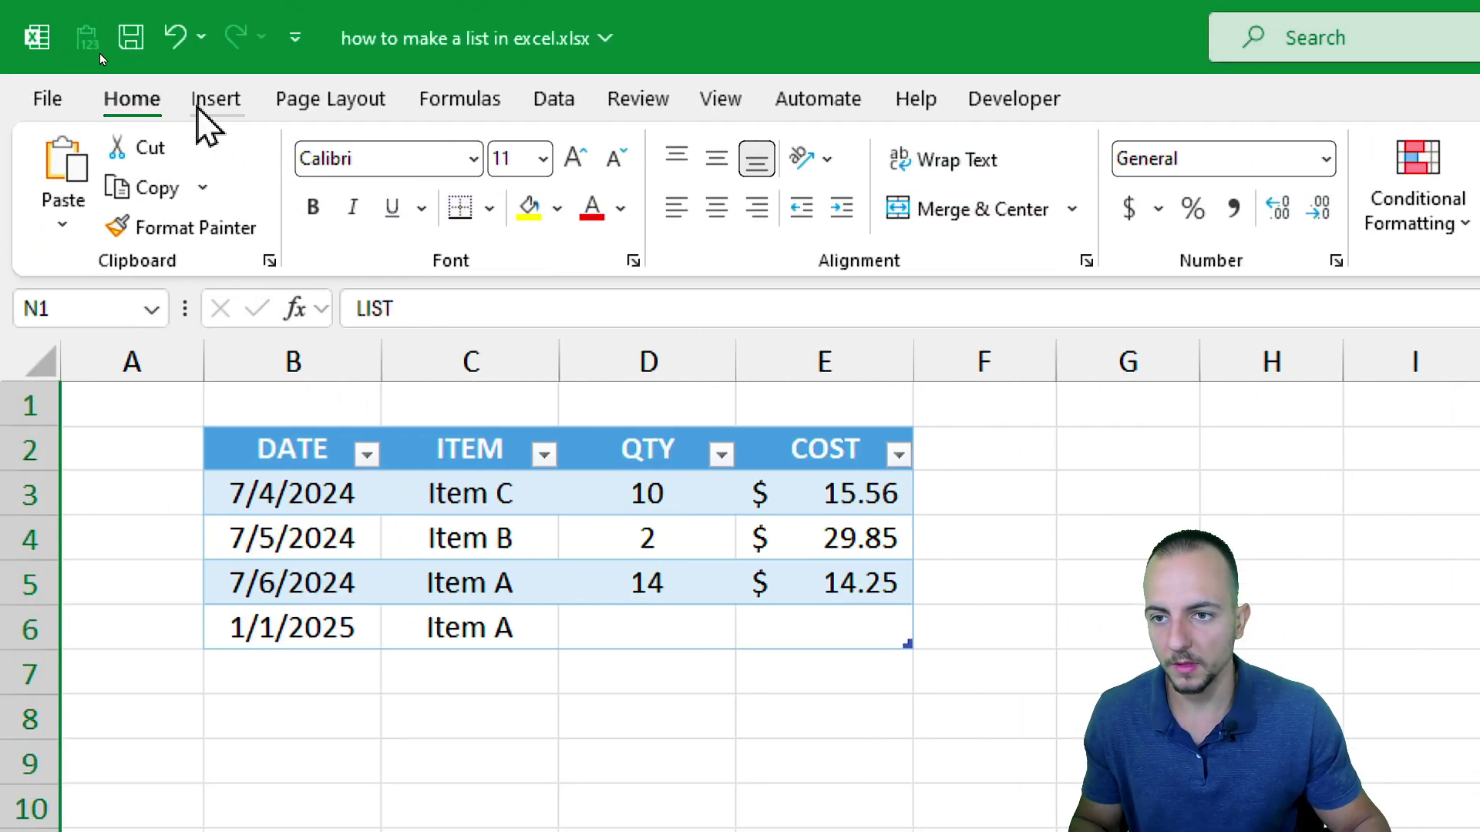
{"action": "left_click", "coordinate": [215, 100]}
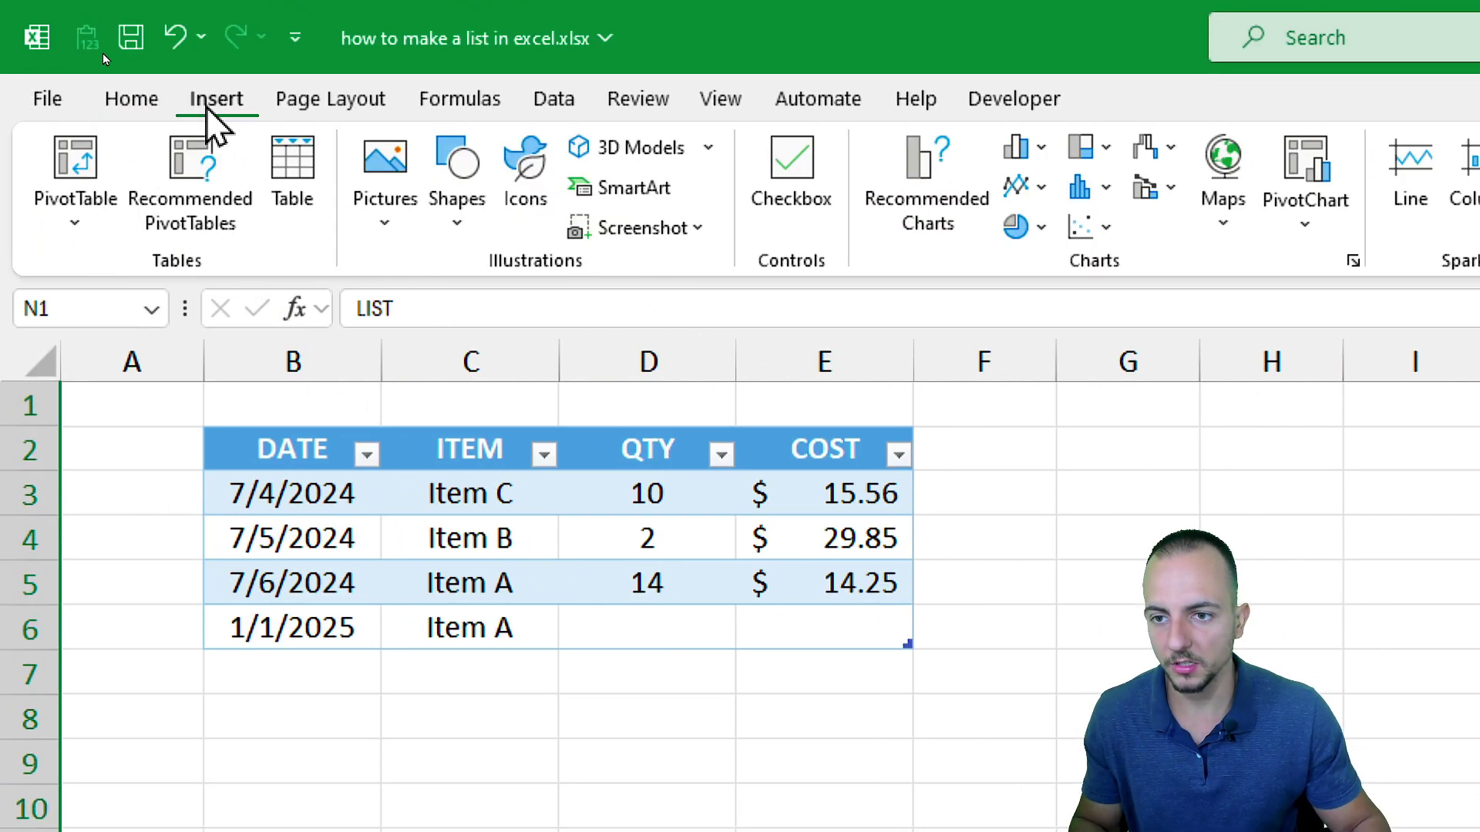
{"action": "left_click", "coordinate": [293, 150]}
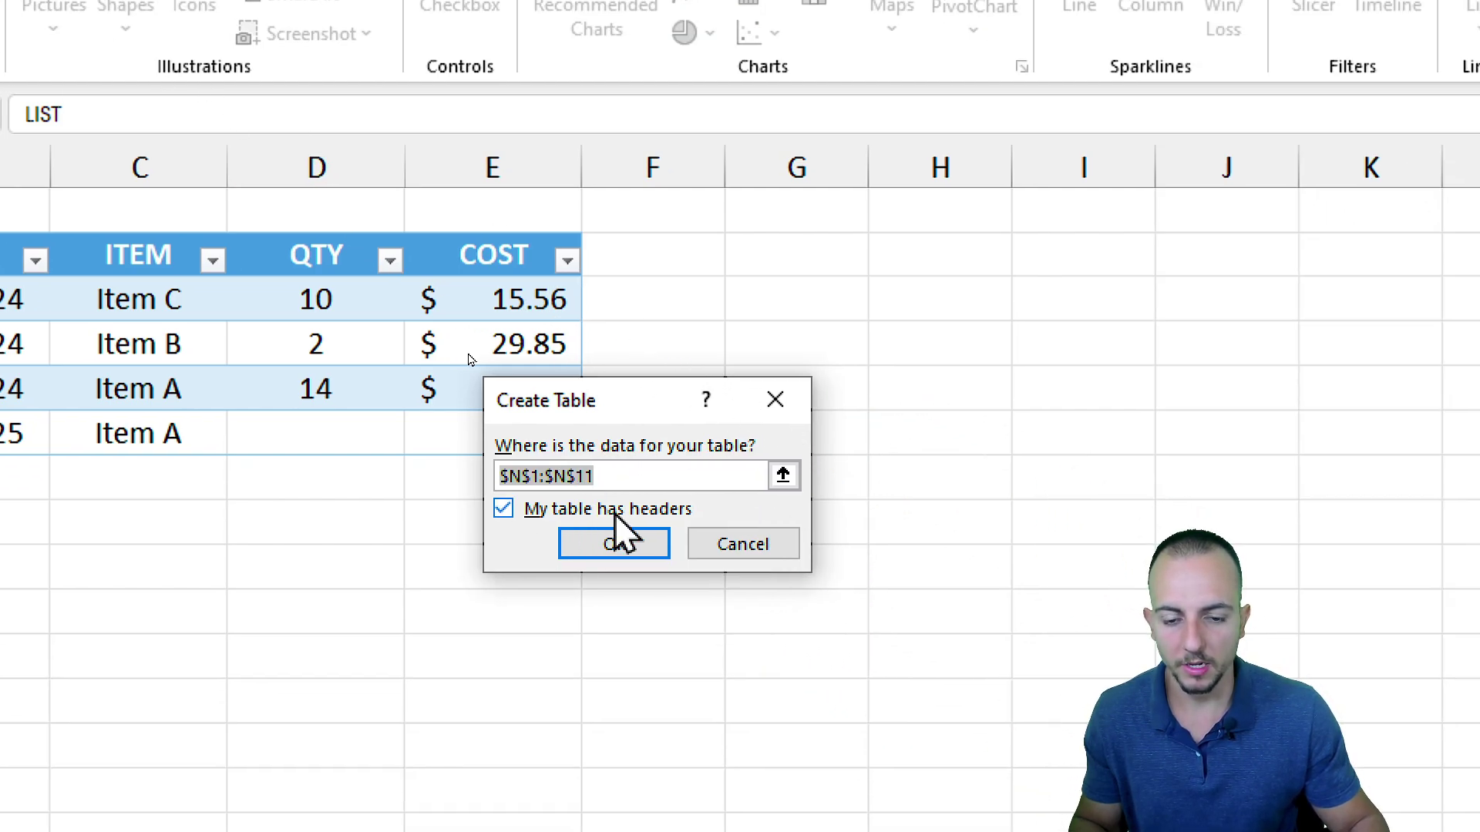
{"action": "left_click", "coordinate": [634, 548]}
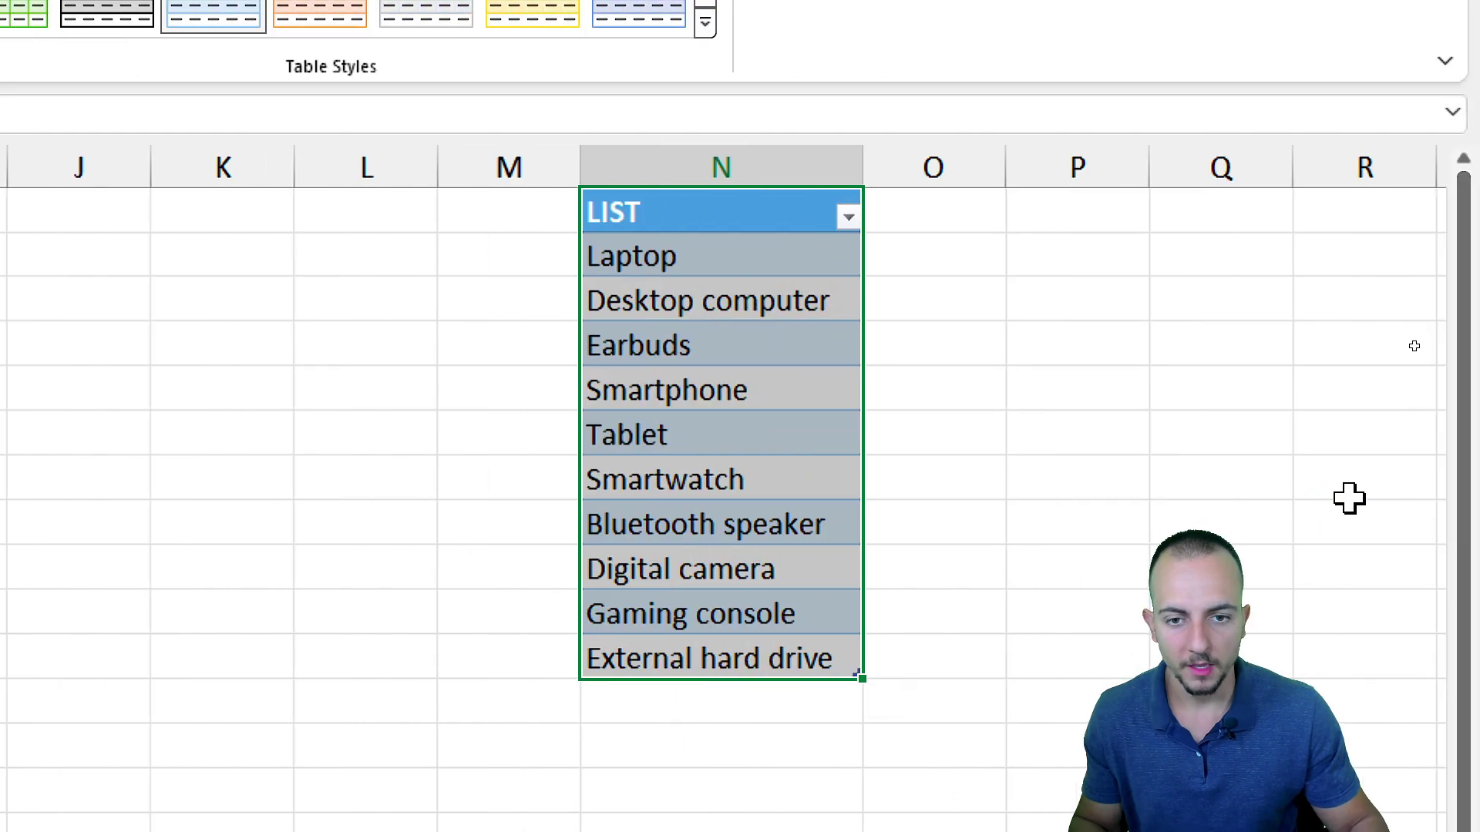
{"action": "left_click", "coordinate": [793, 258]}
{"action": "left_click", "coordinate": [723, 441]}
{"action": "left_click", "coordinate": [682, 620]}
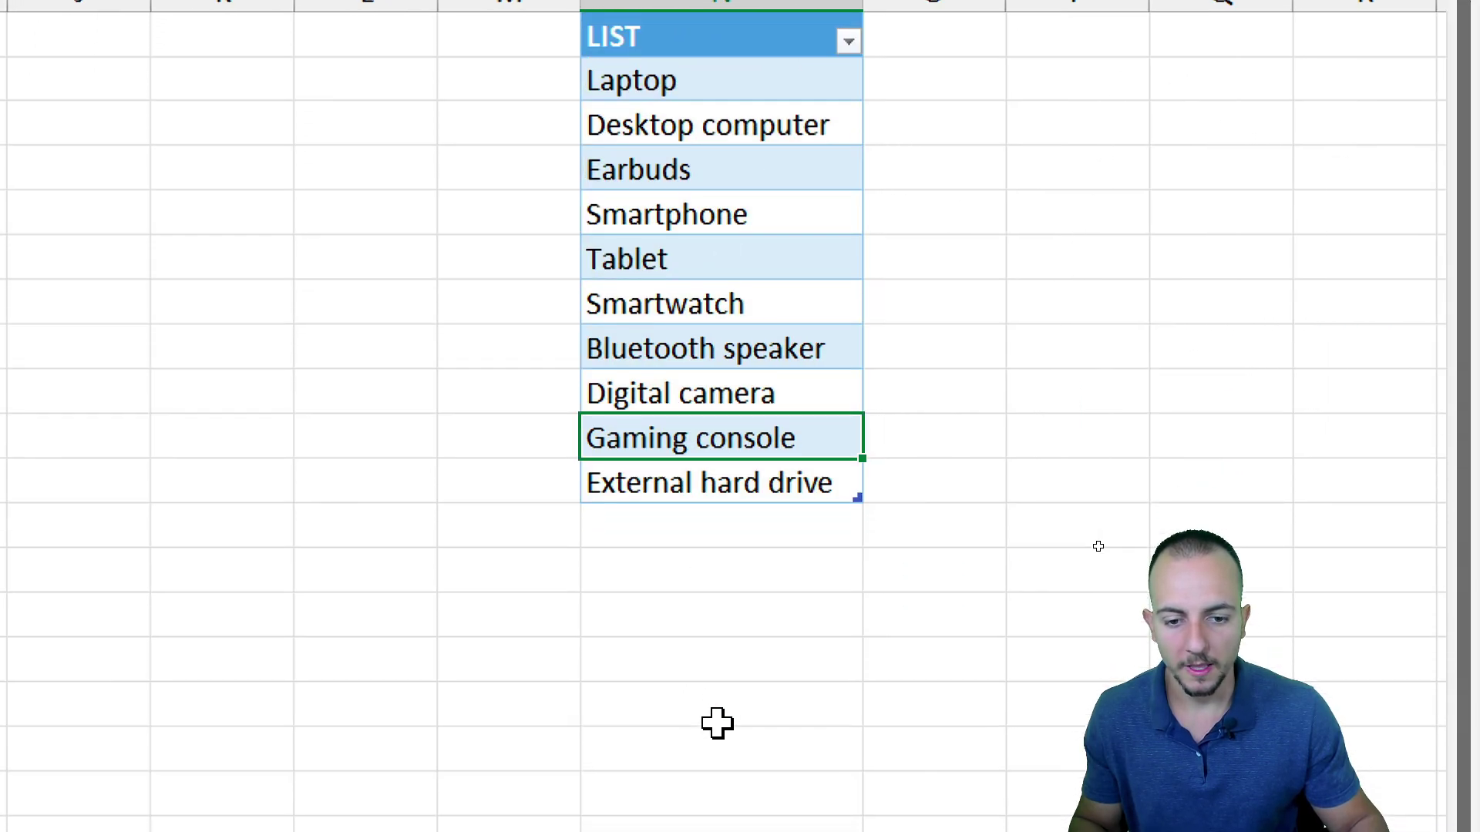
{"action": "left_click", "coordinate": [698, 521]}
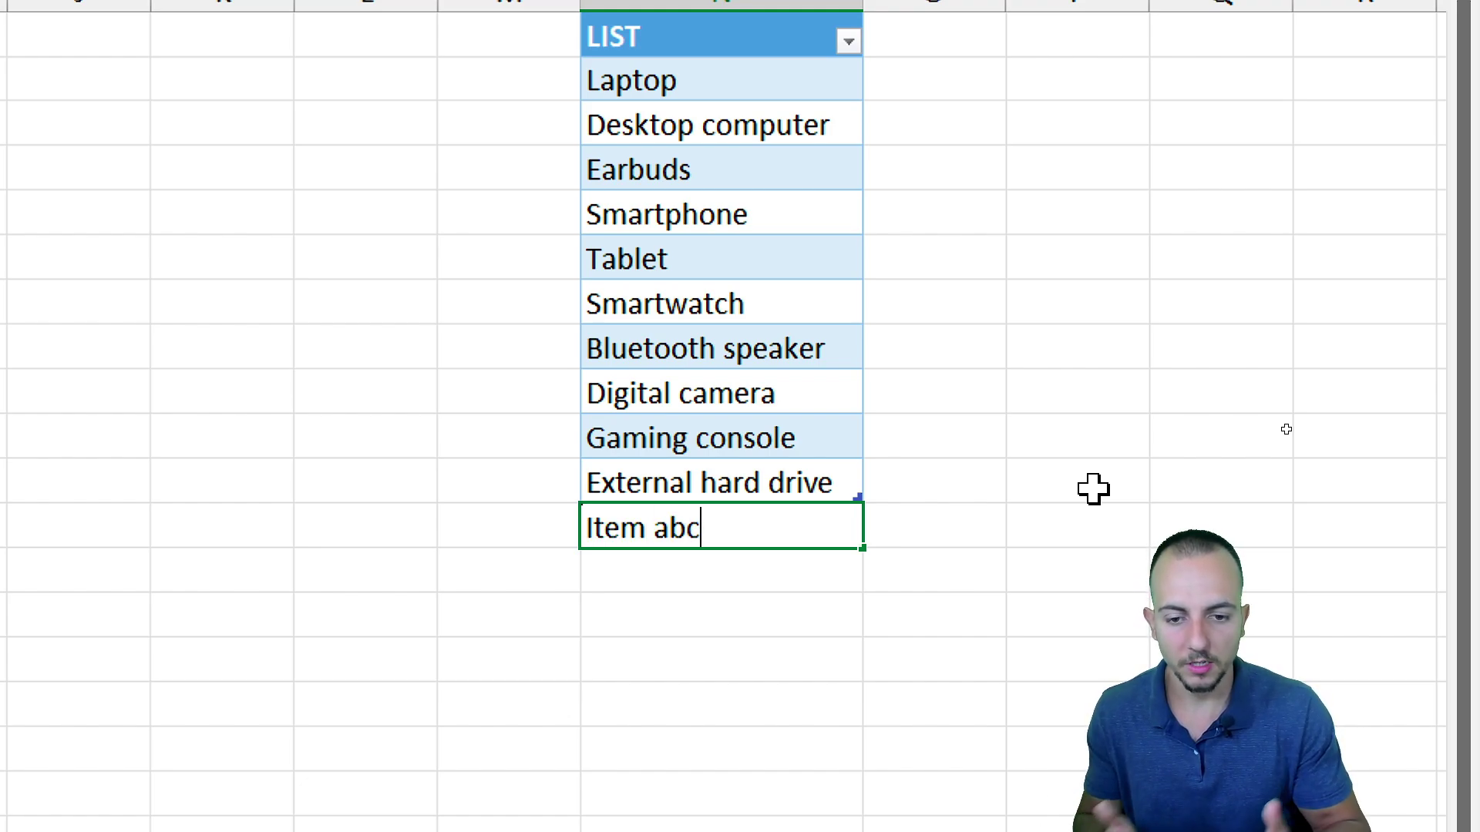
{"action": "key", "text": "Return"}
{"action": "left_click", "coordinate": [732, 523]}
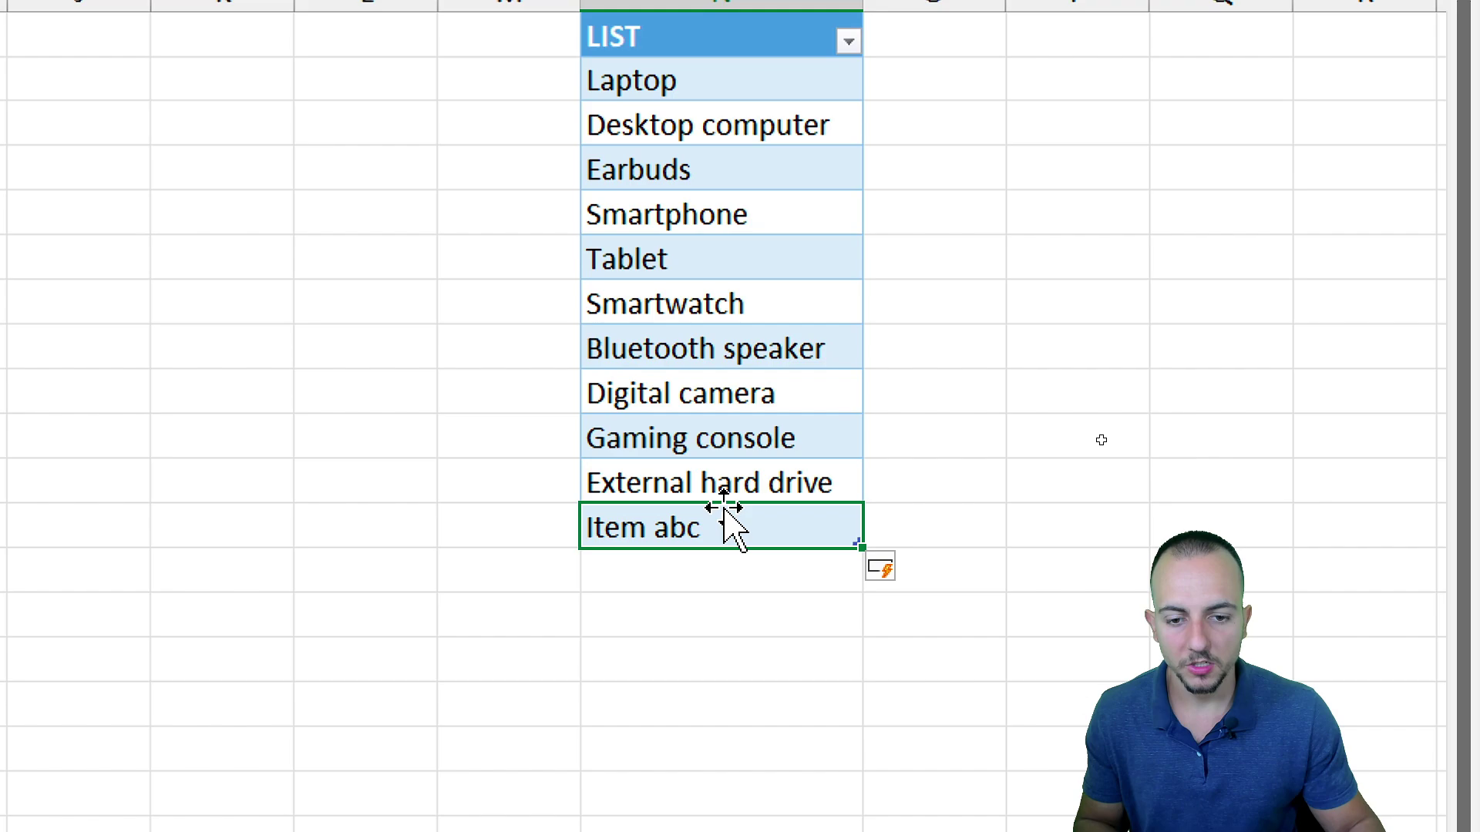
{"action": "left_click_drag", "start_coordinate": [738, 507], "coordinate": [714, 103]}
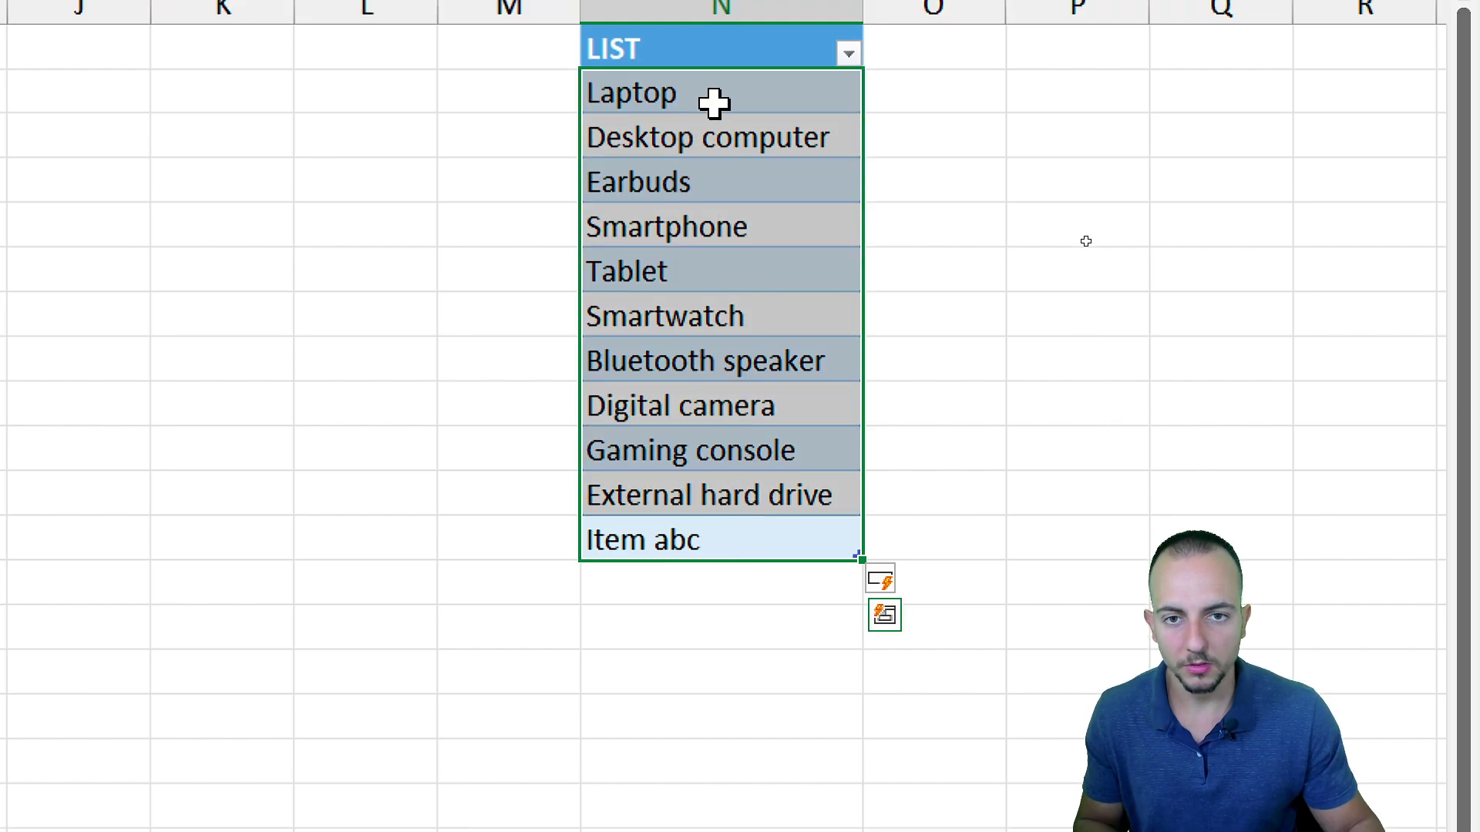
{"action": "left_click", "coordinate": [720, 542]}
{"action": "scroll", "coordinate": [756, 737], "scroll_direction": "down", "scroll_amount": 4}
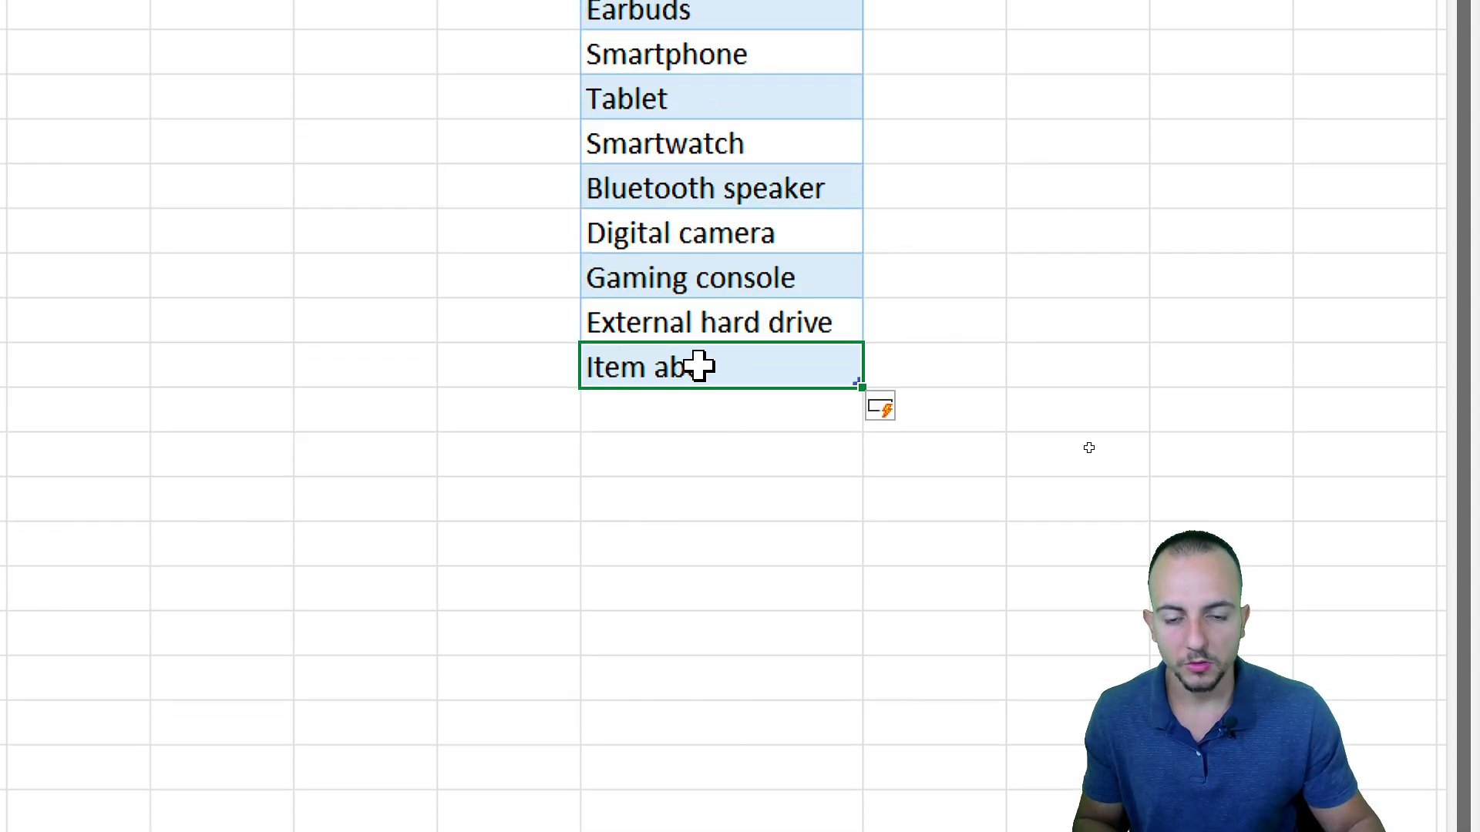
{"action": "scroll", "coordinate": [717, 307], "scroll_direction": "up", "scroll_amount": 3}
{"action": "left_click", "coordinate": [727, 138]}
{"action": "left_click", "coordinate": [701, 216]}
{"action": "left_click", "coordinate": [704, 484]}
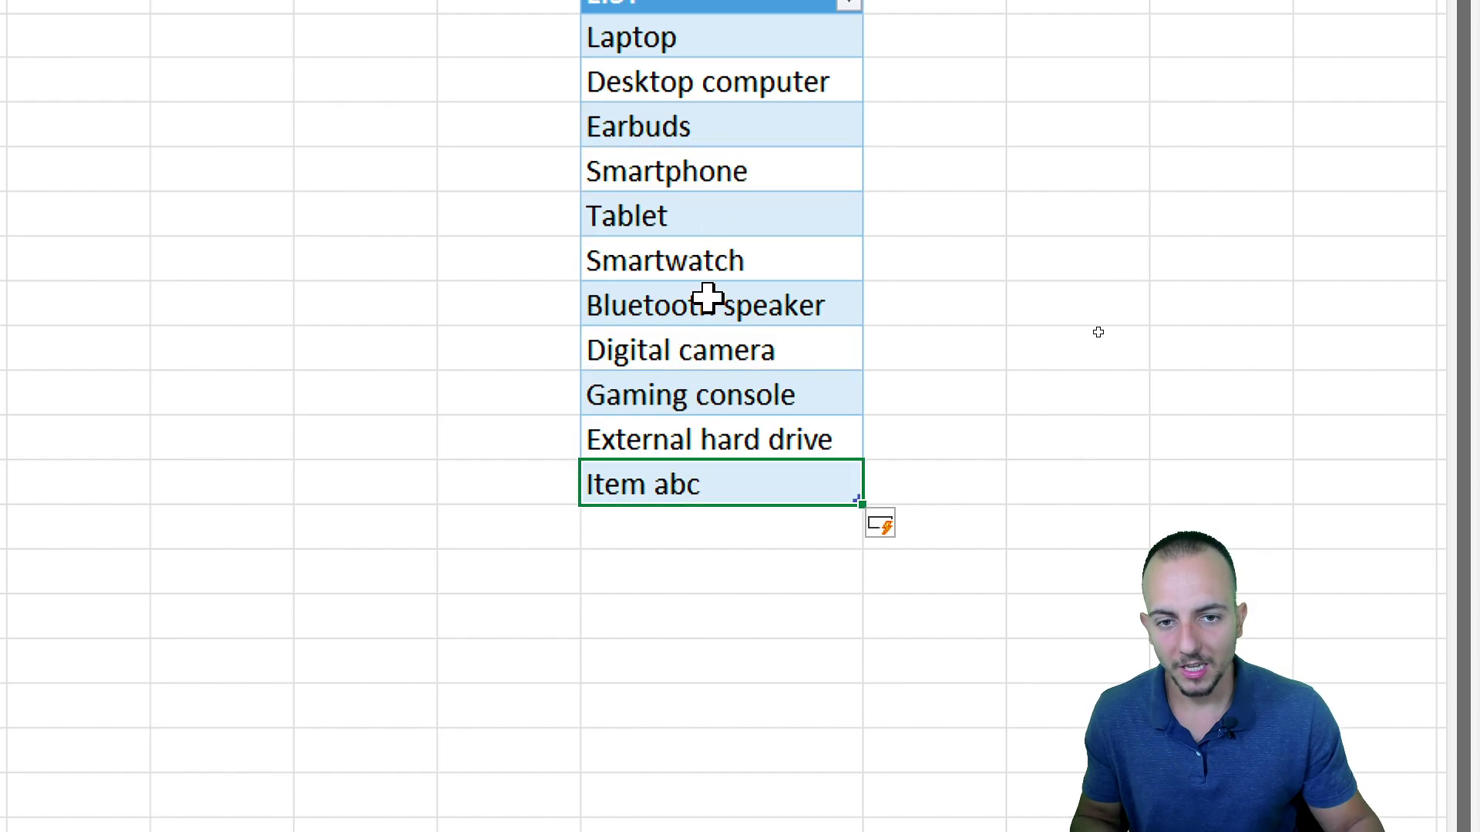
{"action": "left_click", "coordinate": [742, 128]}
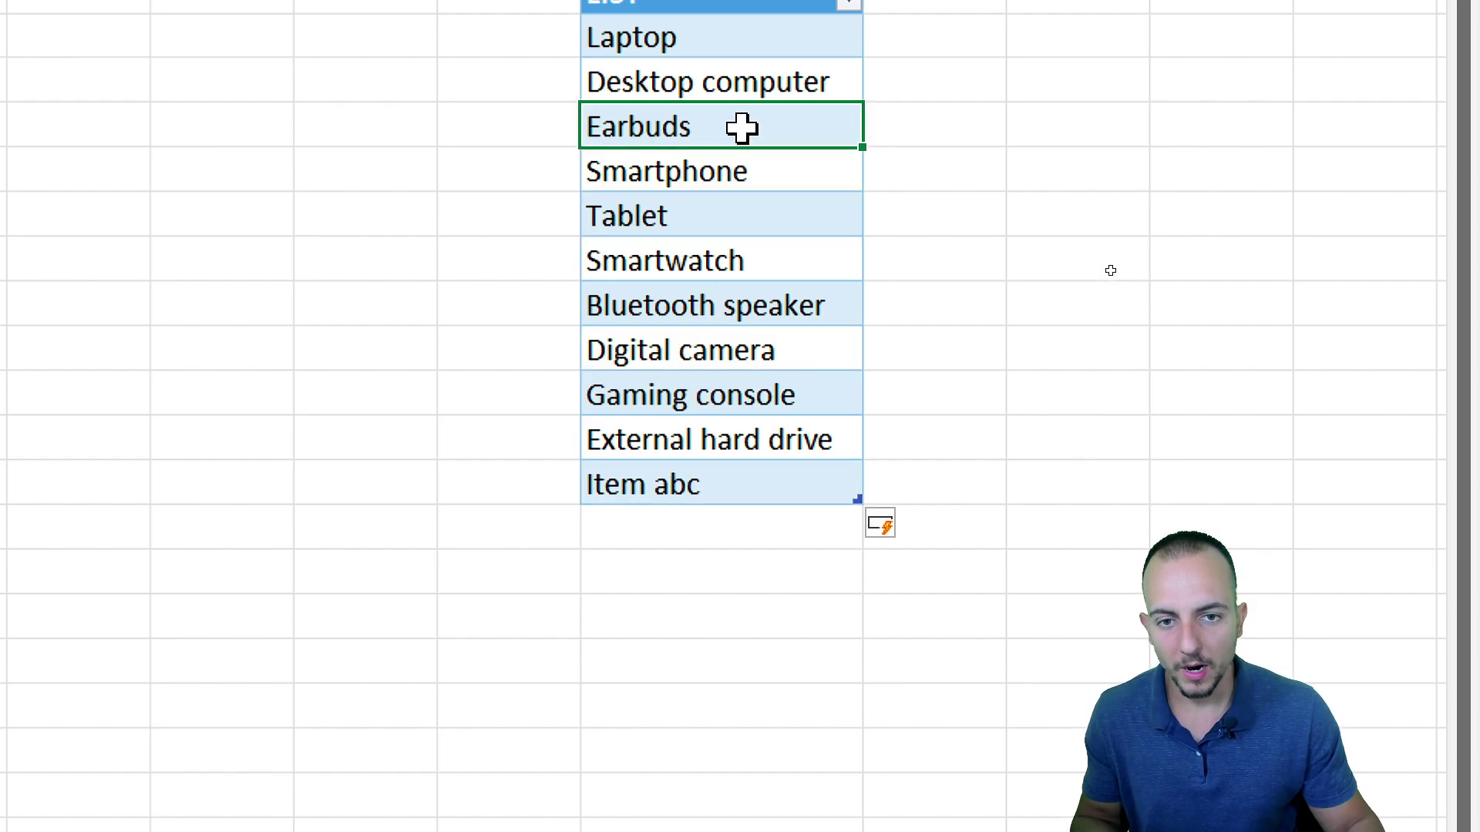
{"action": "left_click", "coordinate": [720, 481]}
{"action": "right_click", "coordinate": [720, 481]}
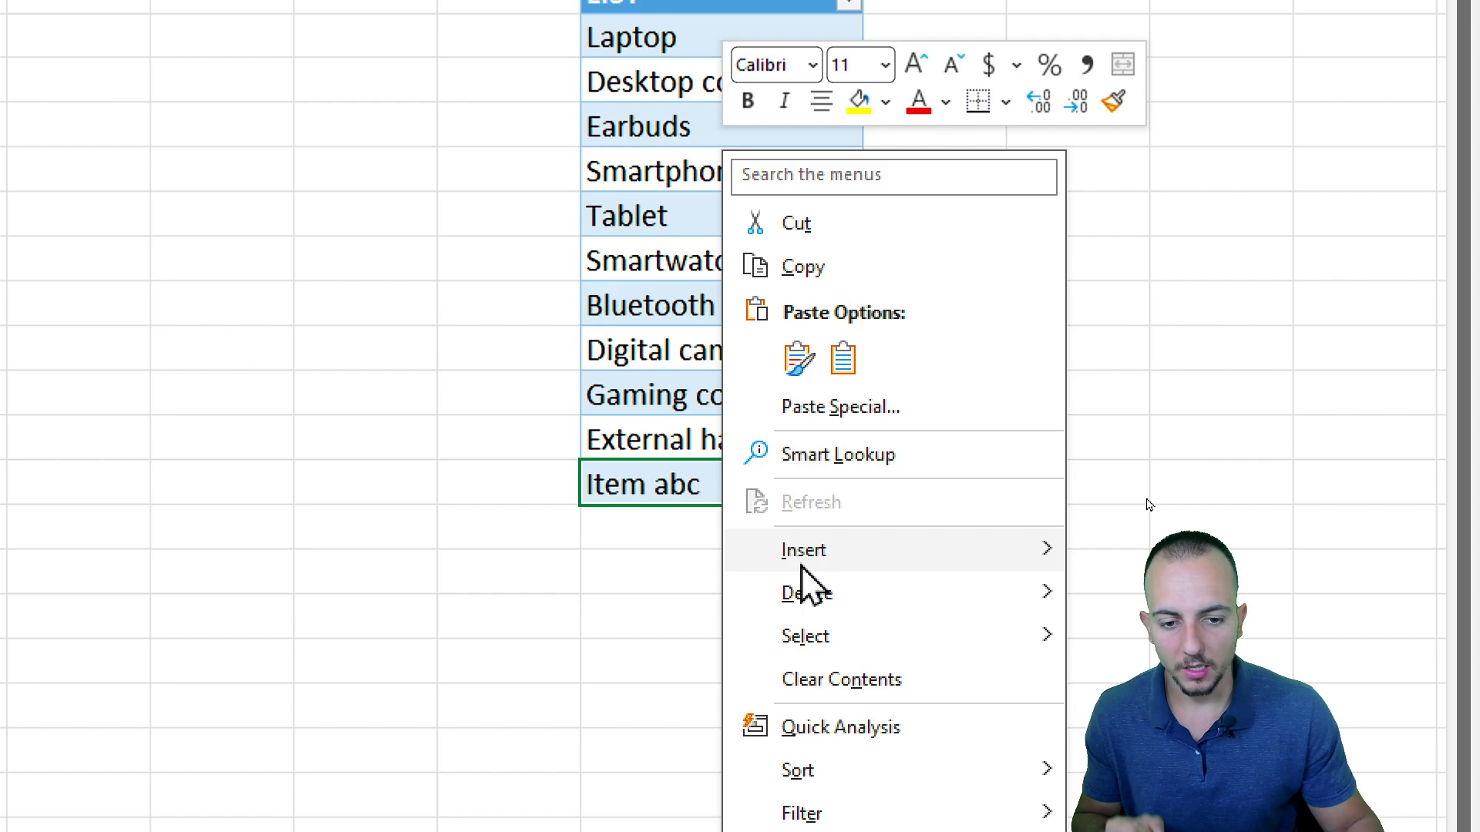
{"action": "mouse_move", "coordinate": [879, 606]}
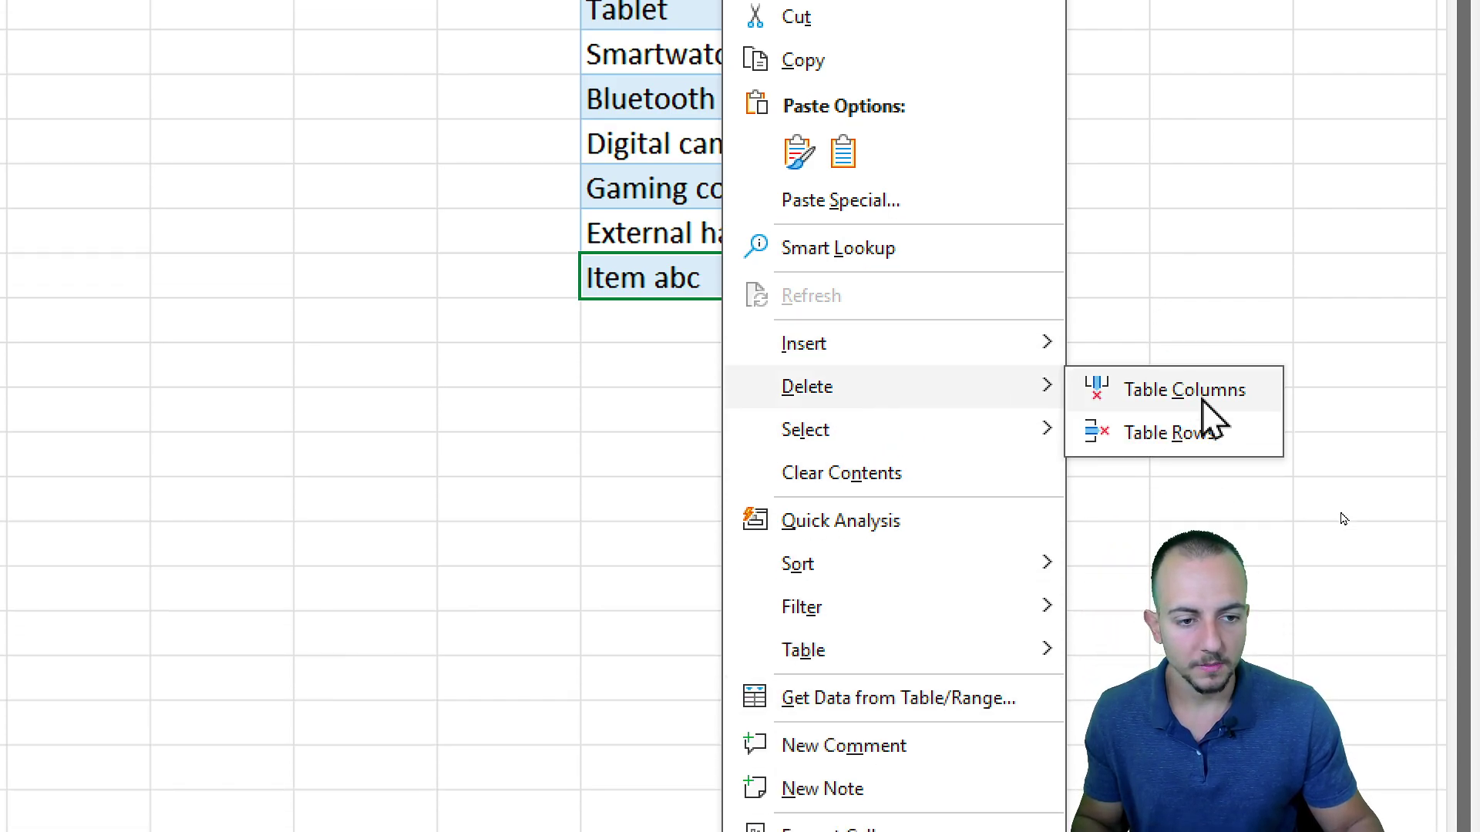
{"action": "left_click", "coordinate": [1204, 434]}
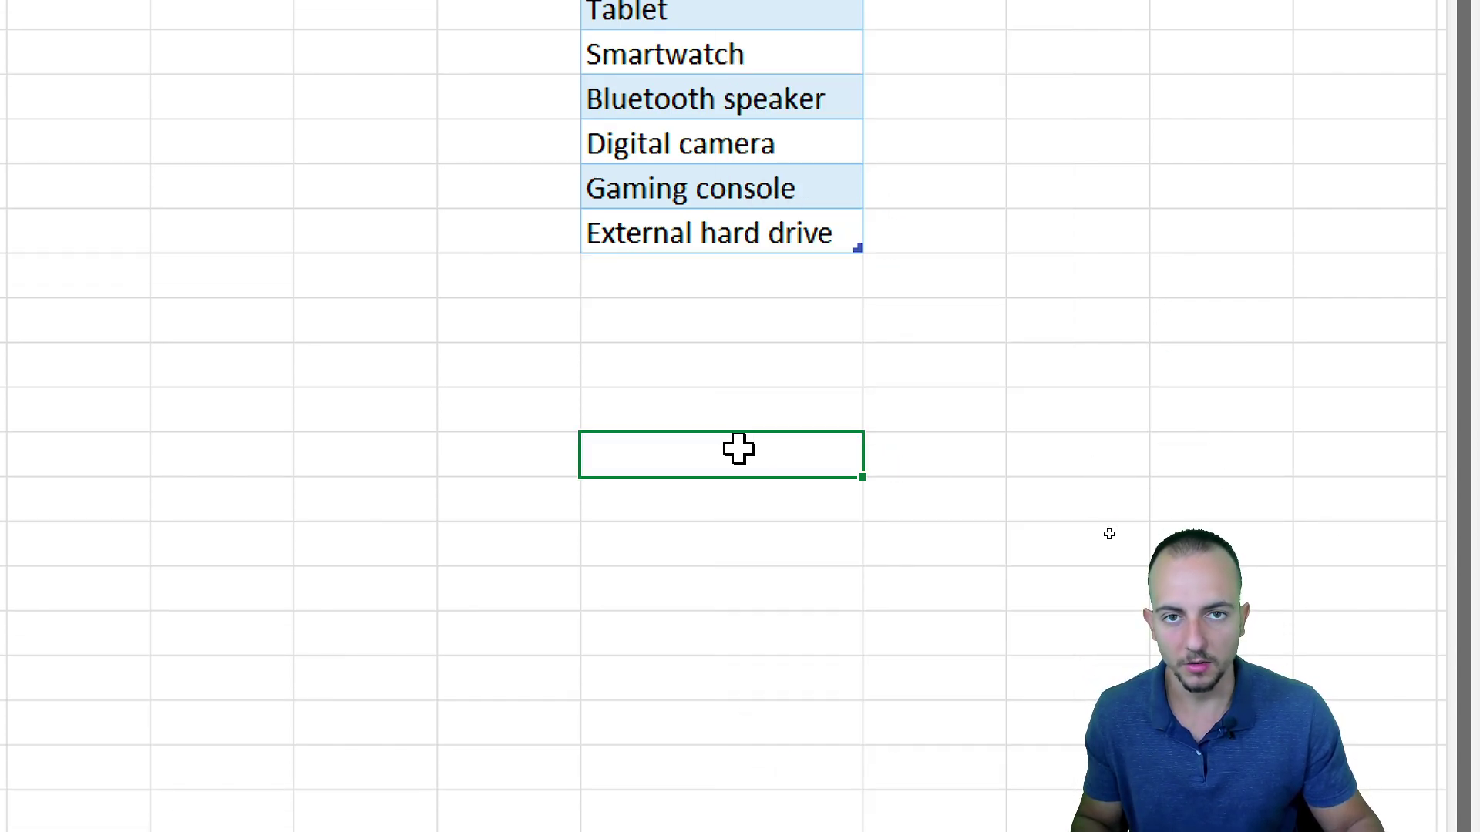
{"action": "left_click_drag", "start_coordinate": [710, 165], "coordinate": [671, 578]}
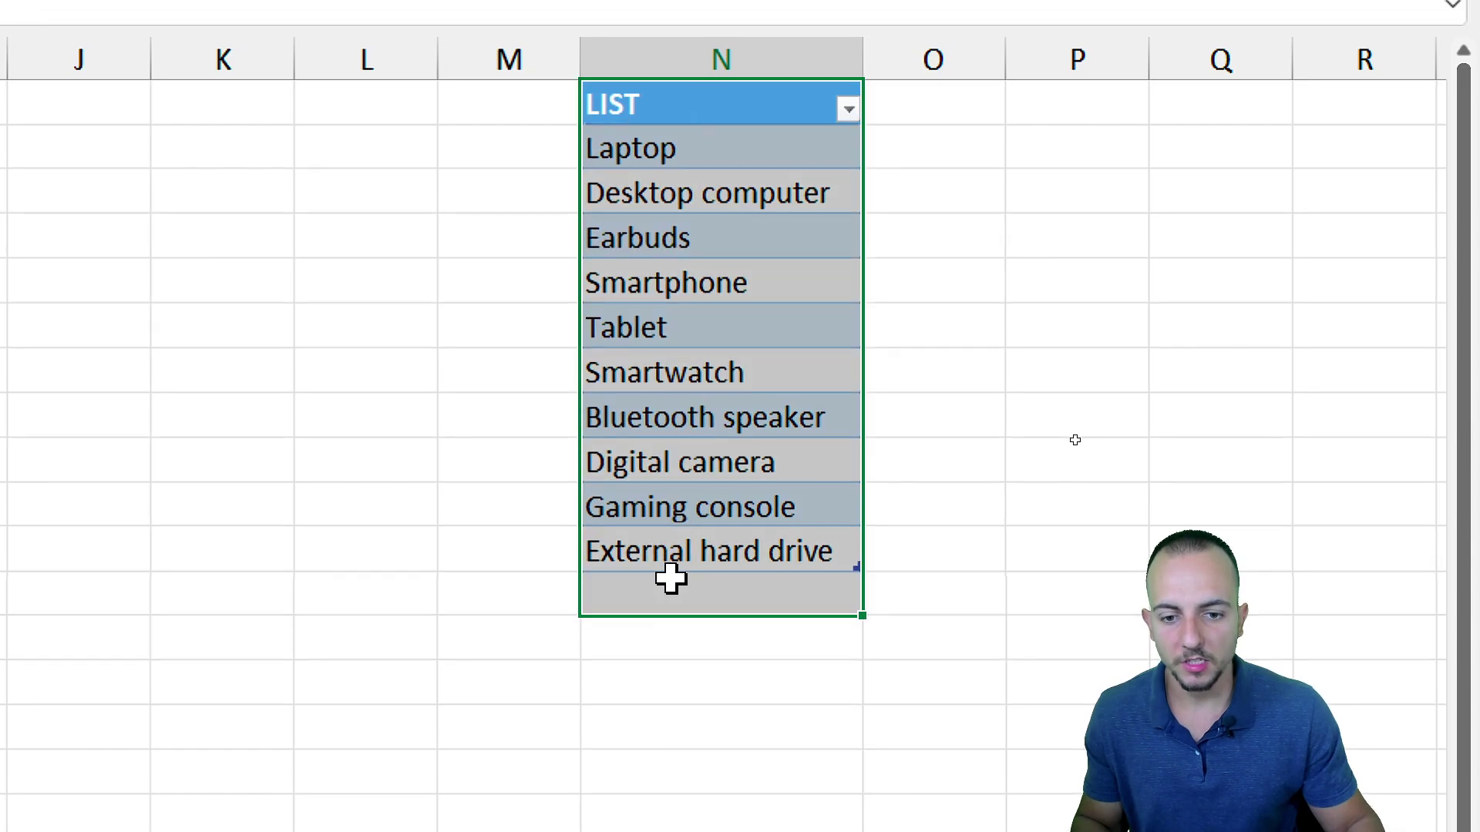
Step: Reference the LIST column from a column L cell, copy the Table2[LIST] text, and cancel the entry
{"action": "left_click", "coordinate": [339, 293]}
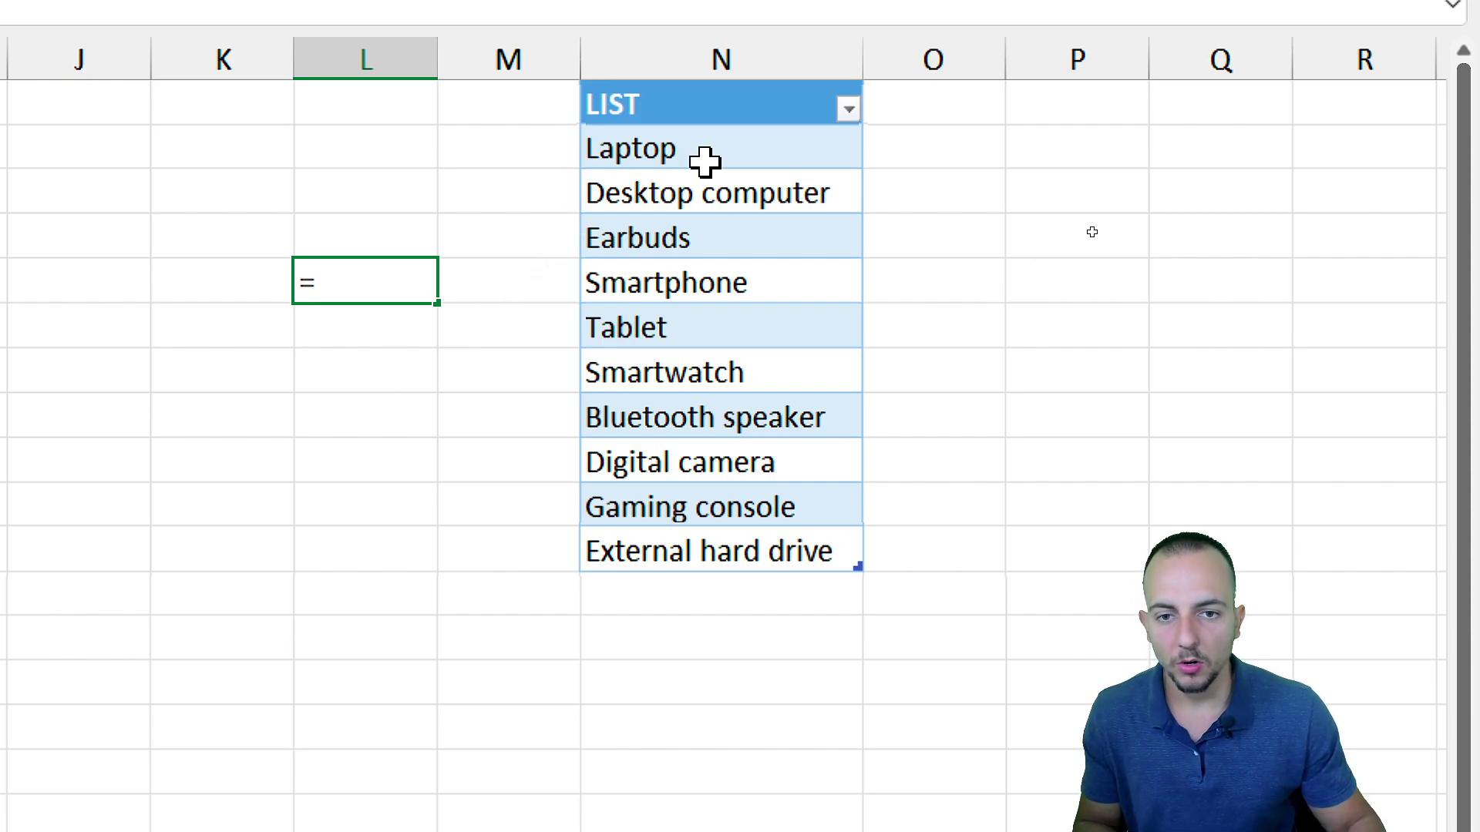
{"action": "left_click_drag", "start_coordinate": [705, 162], "coordinate": [662, 540]}
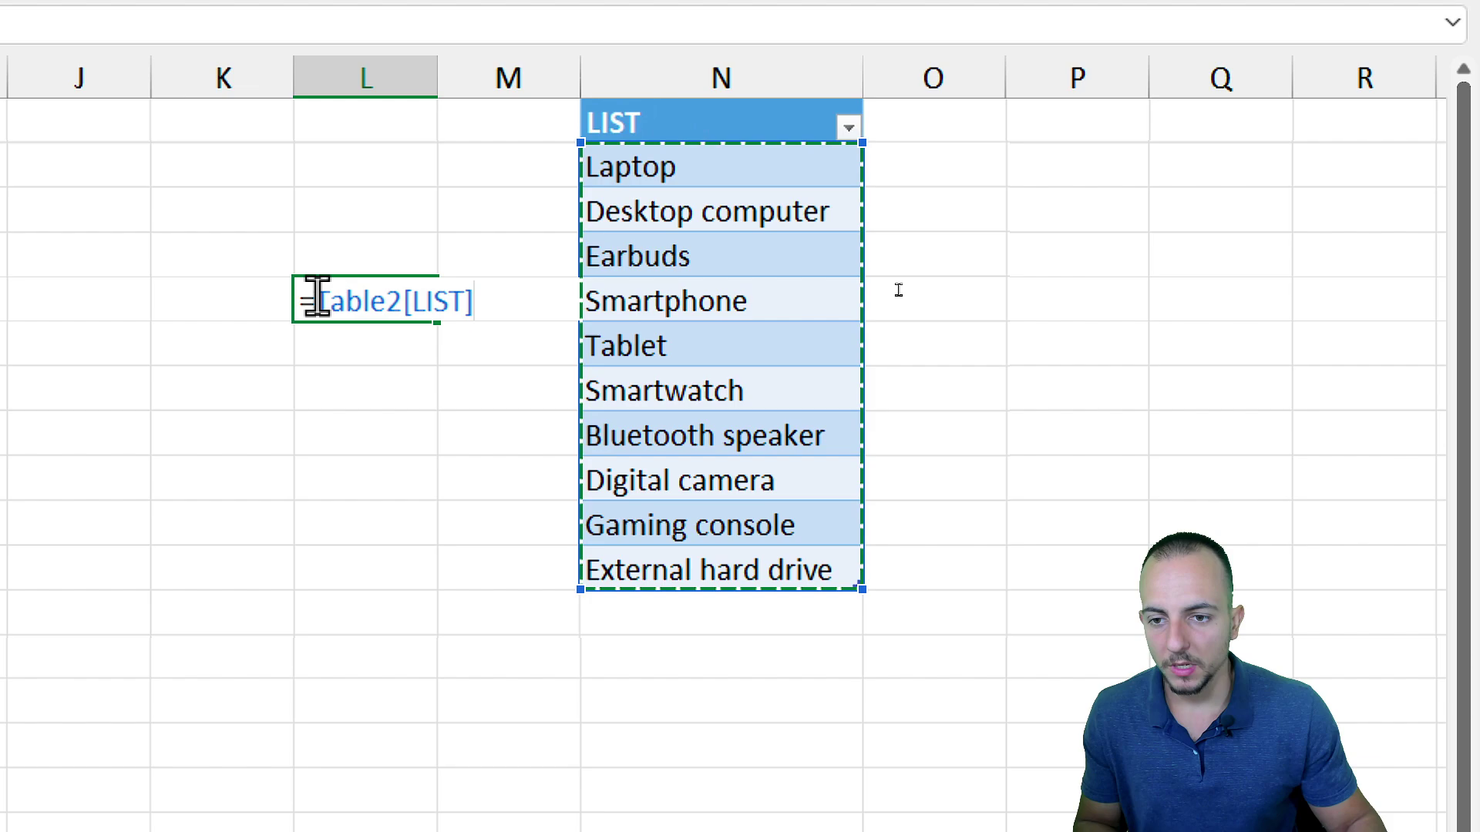
{"action": "left_click_drag", "start_coordinate": [317, 299], "coordinate": [466, 300]}
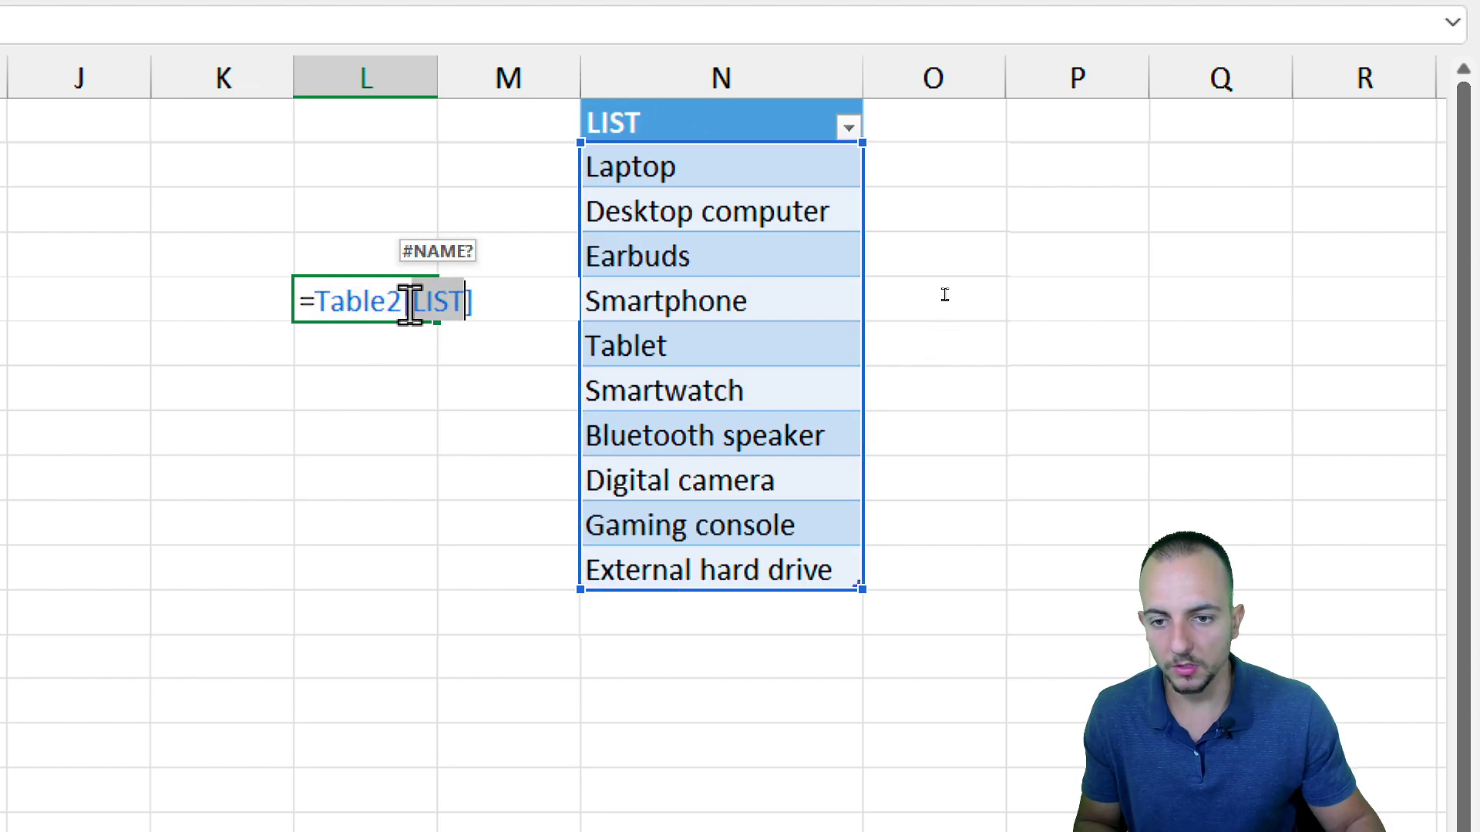
{"action": "left_click_drag", "start_coordinate": [317, 300], "coordinate": [487, 305]}
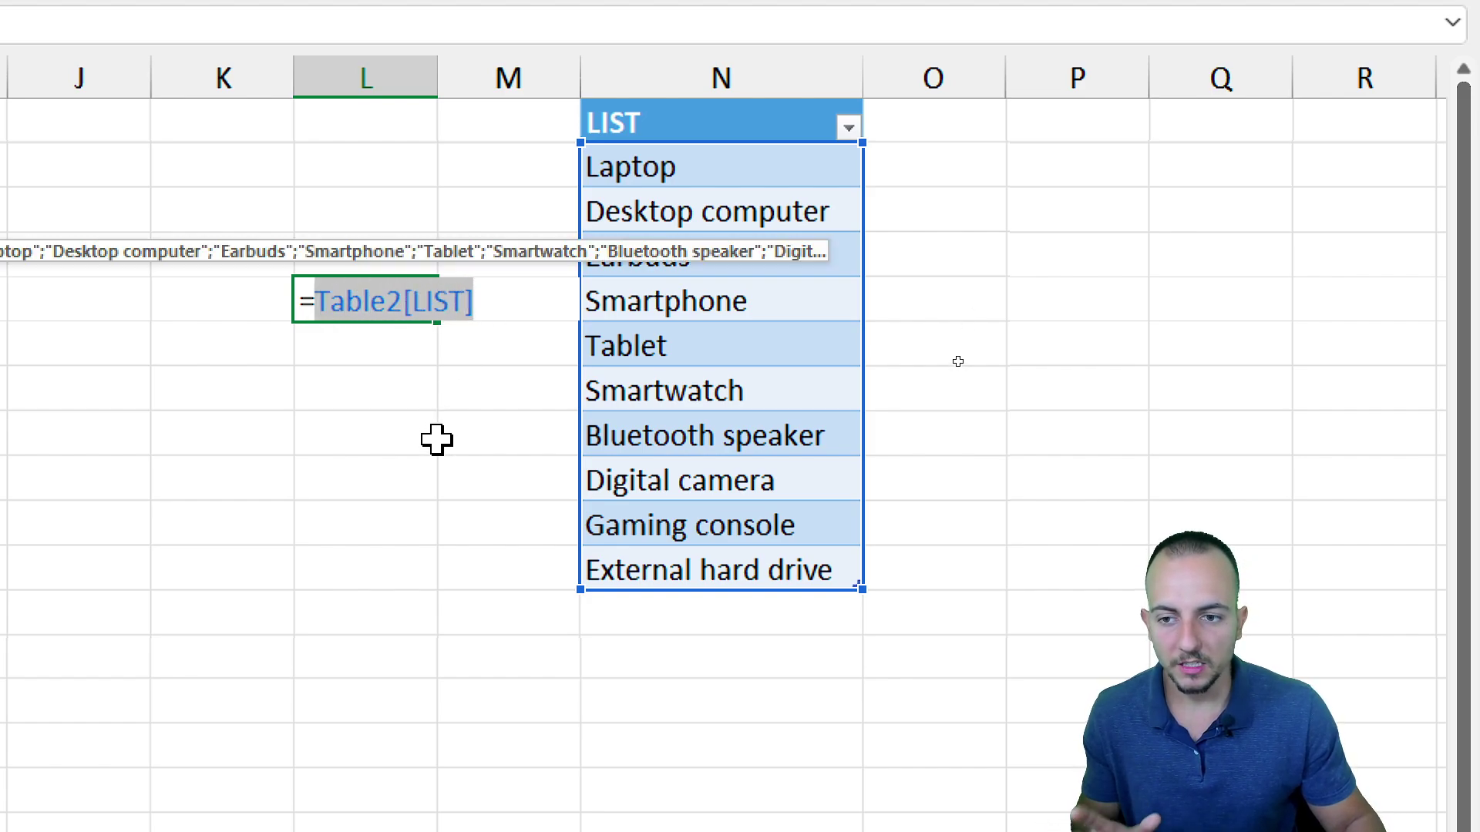
{"action": "right_click", "coordinate": [381, 303]}
{"action": "left_click", "coordinate": [462, 377]}
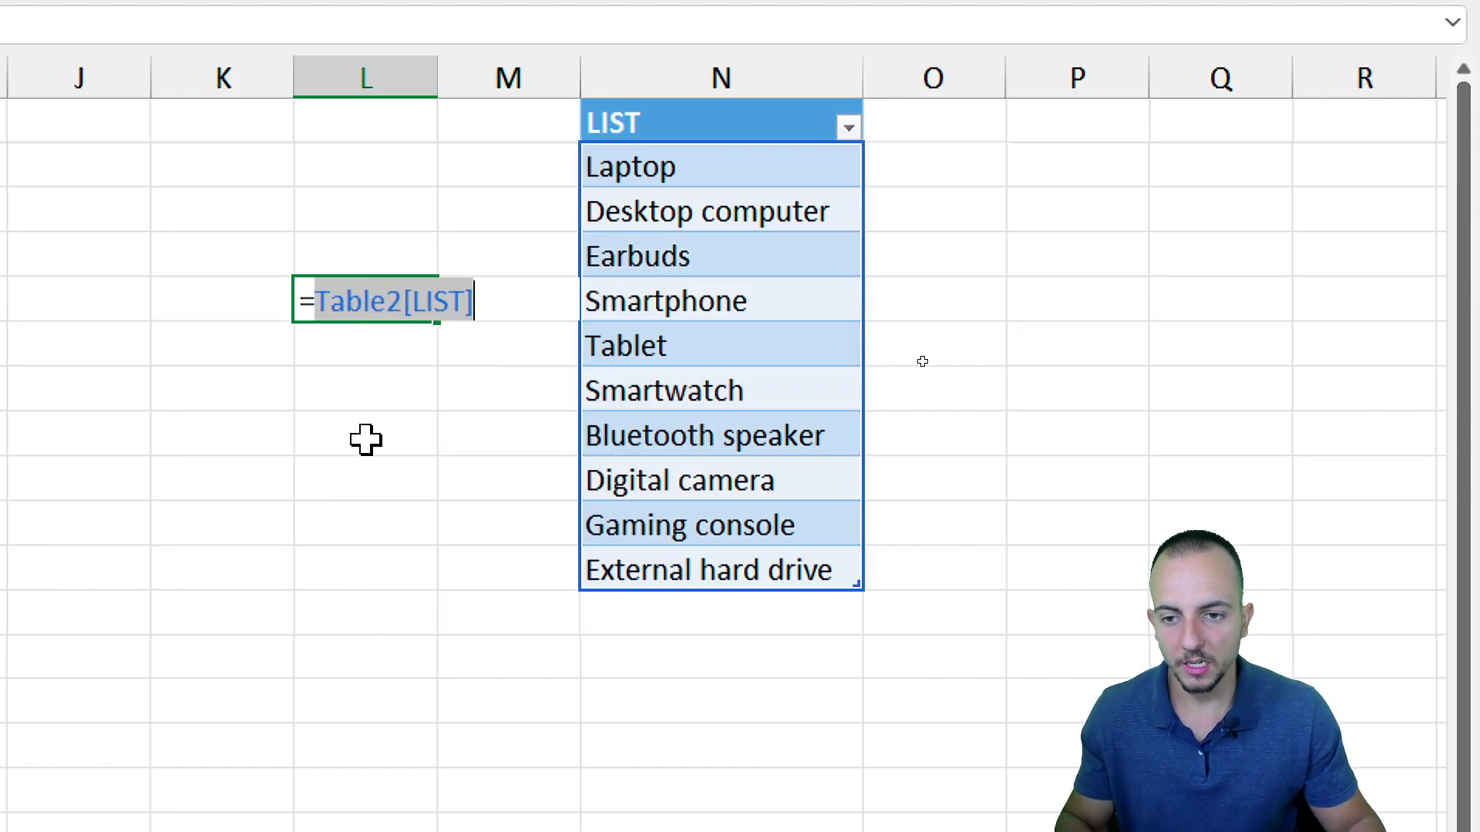
{"action": "key", "text": "Escape"}
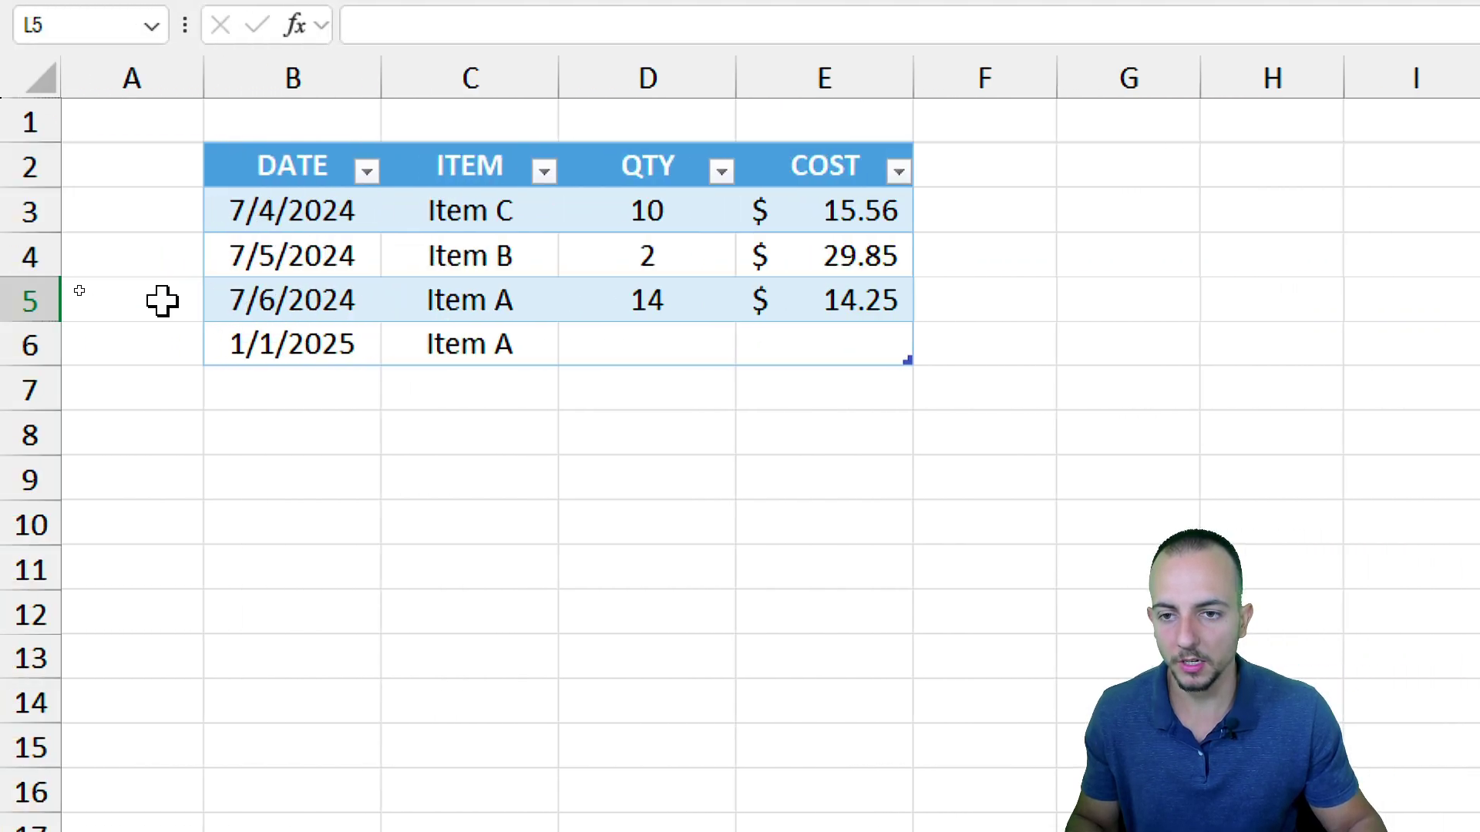
Step: Check C4's item choices, then select the ITEM cells C3:C6
{"action": "left_click_drag", "start_coordinate": [506, 215], "coordinate": [508, 342]}
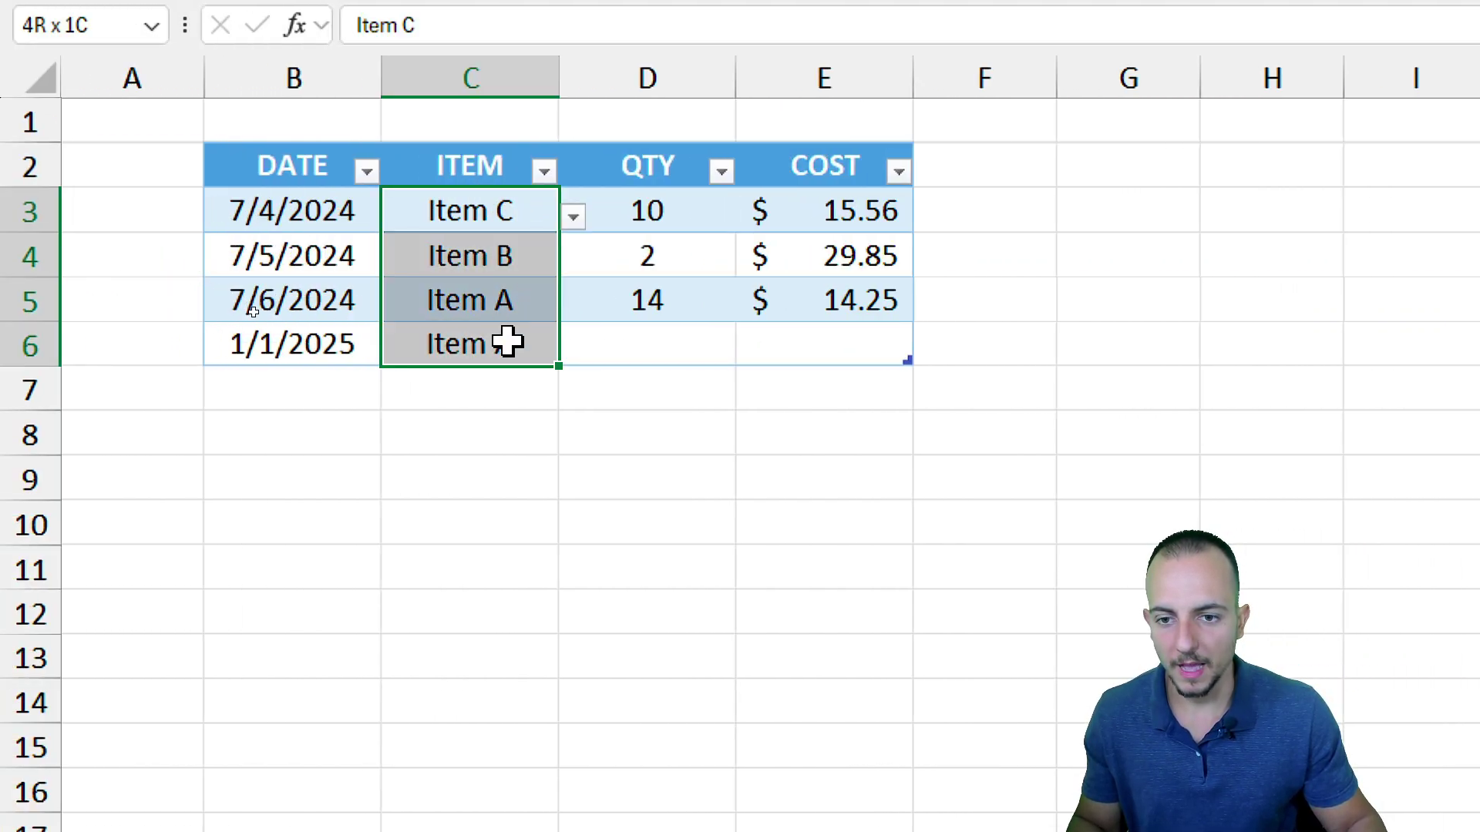
{"action": "left_click", "coordinate": [532, 238]}
{"action": "left_click", "coordinate": [577, 267]}
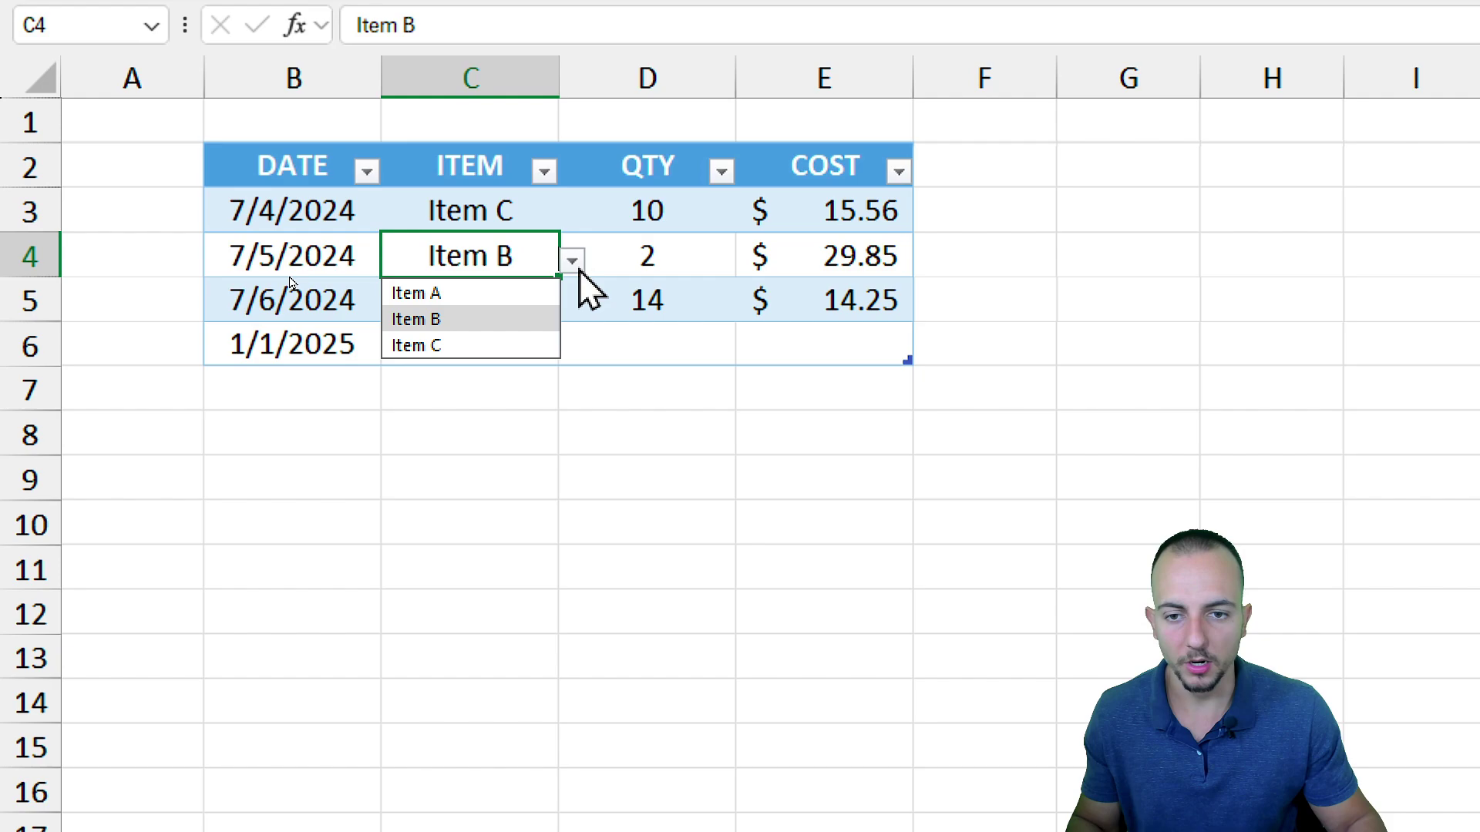
{"action": "left_click", "coordinate": [502, 207]}
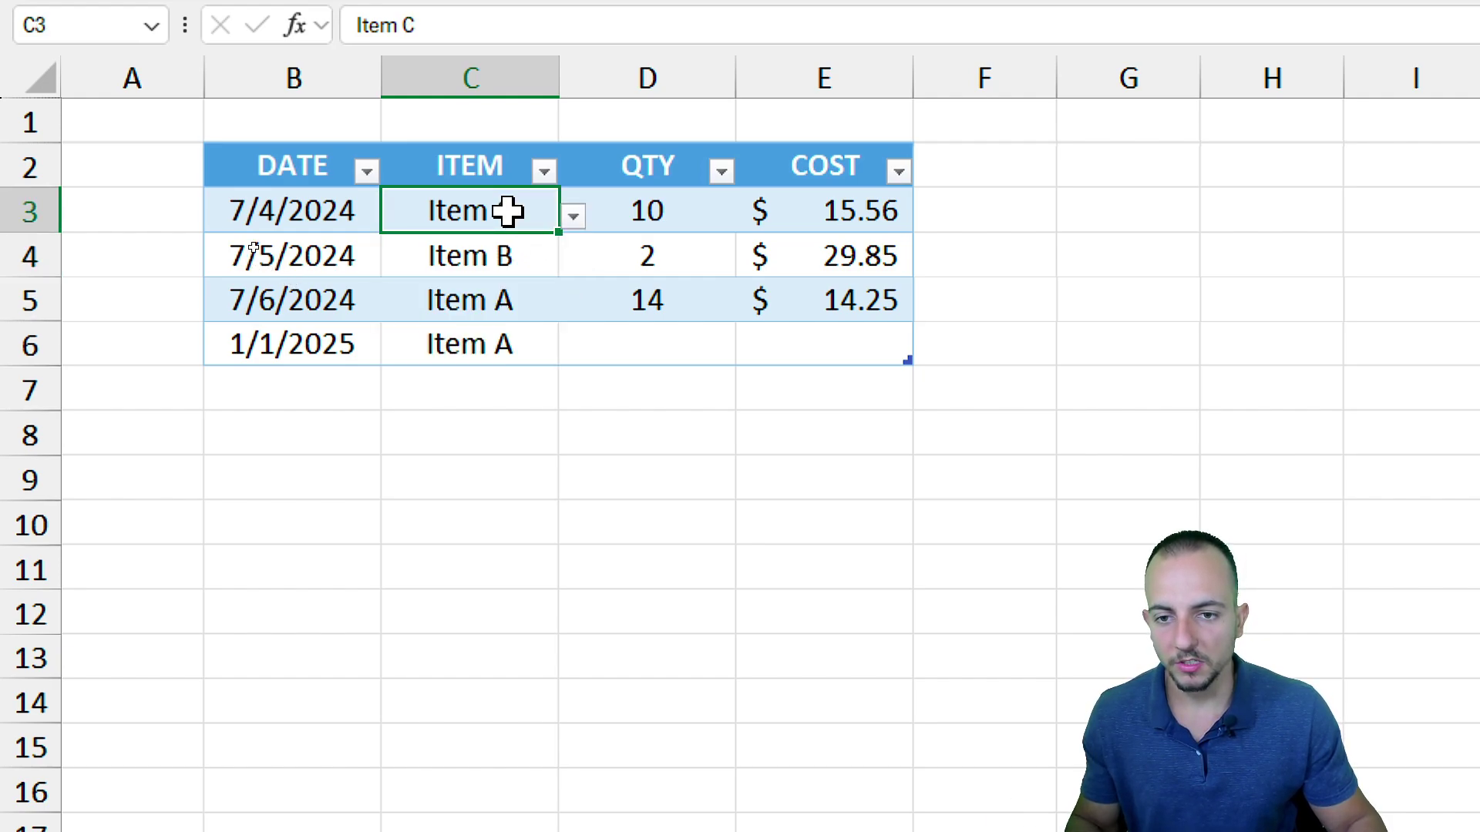
{"action": "left_click_drag", "start_coordinate": [502, 206], "coordinate": [501, 344]}
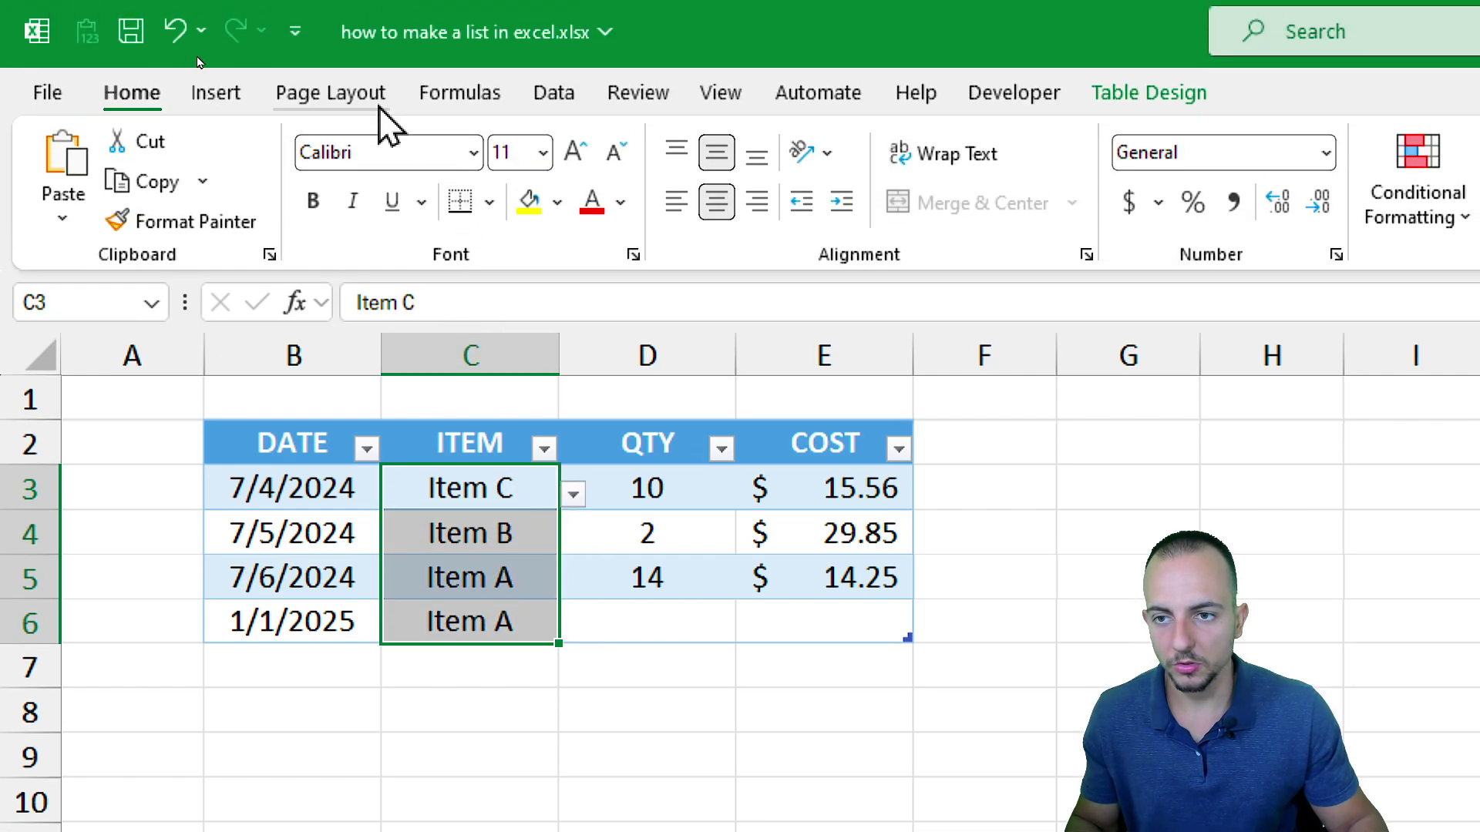
Step: In Data Validation, delete the Item A,Item B,Item C source text
{"action": "left_click", "coordinate": [552, 93]}
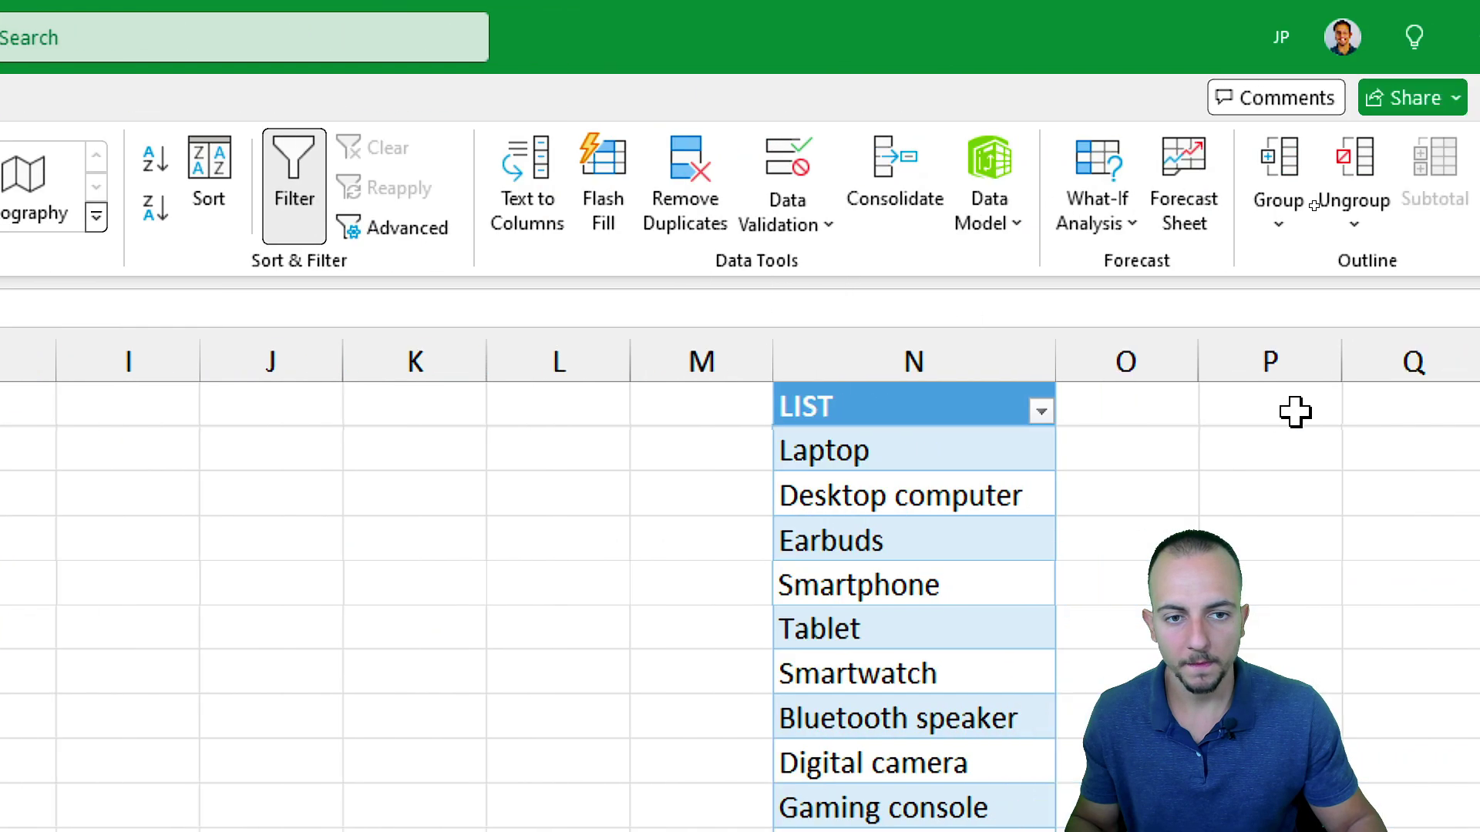
{"action": "left_click", "coordinate": [698, 163]}
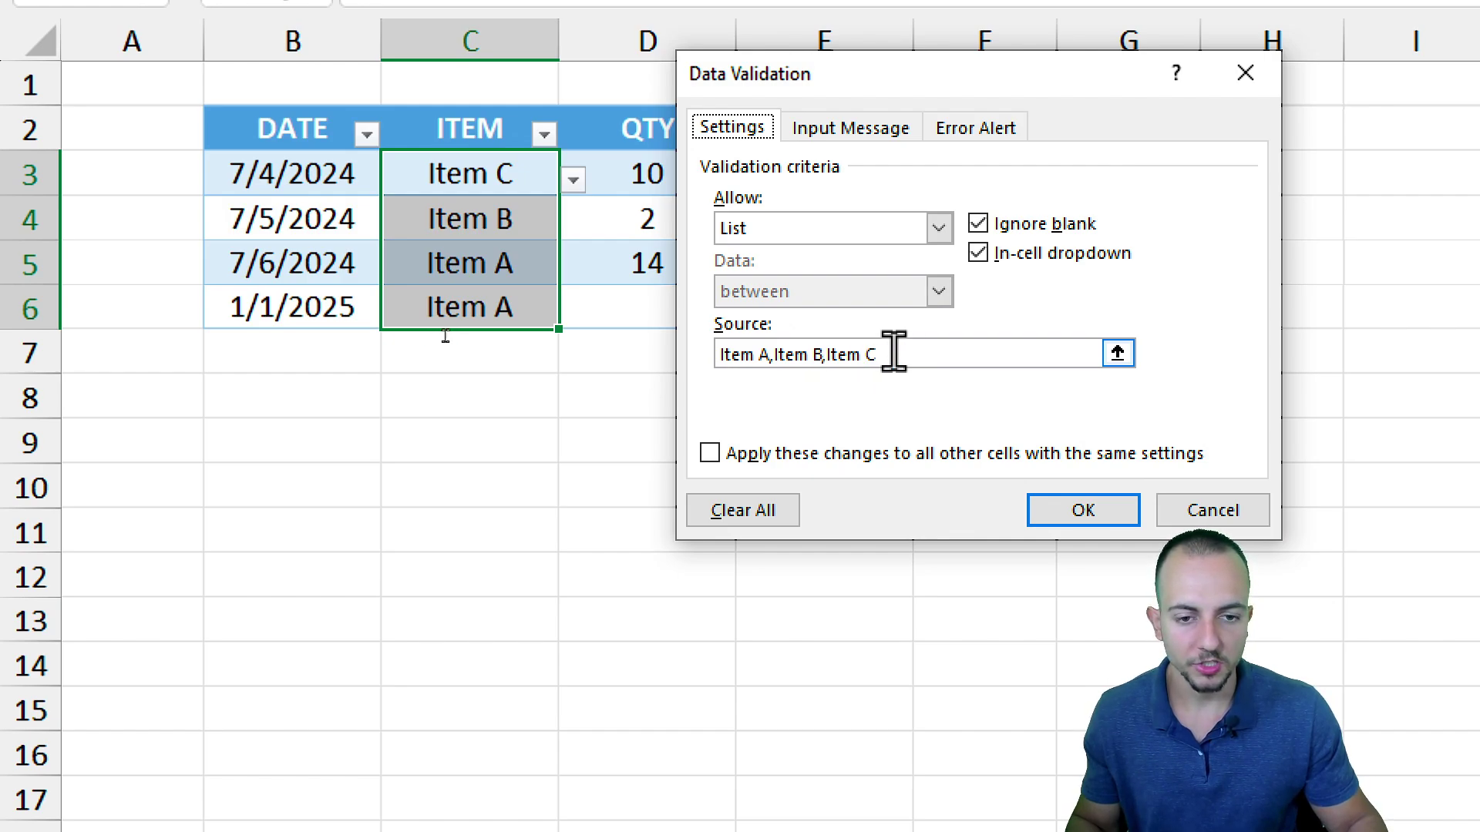
{"action": "left_click", "coordinate": [922, 347]}
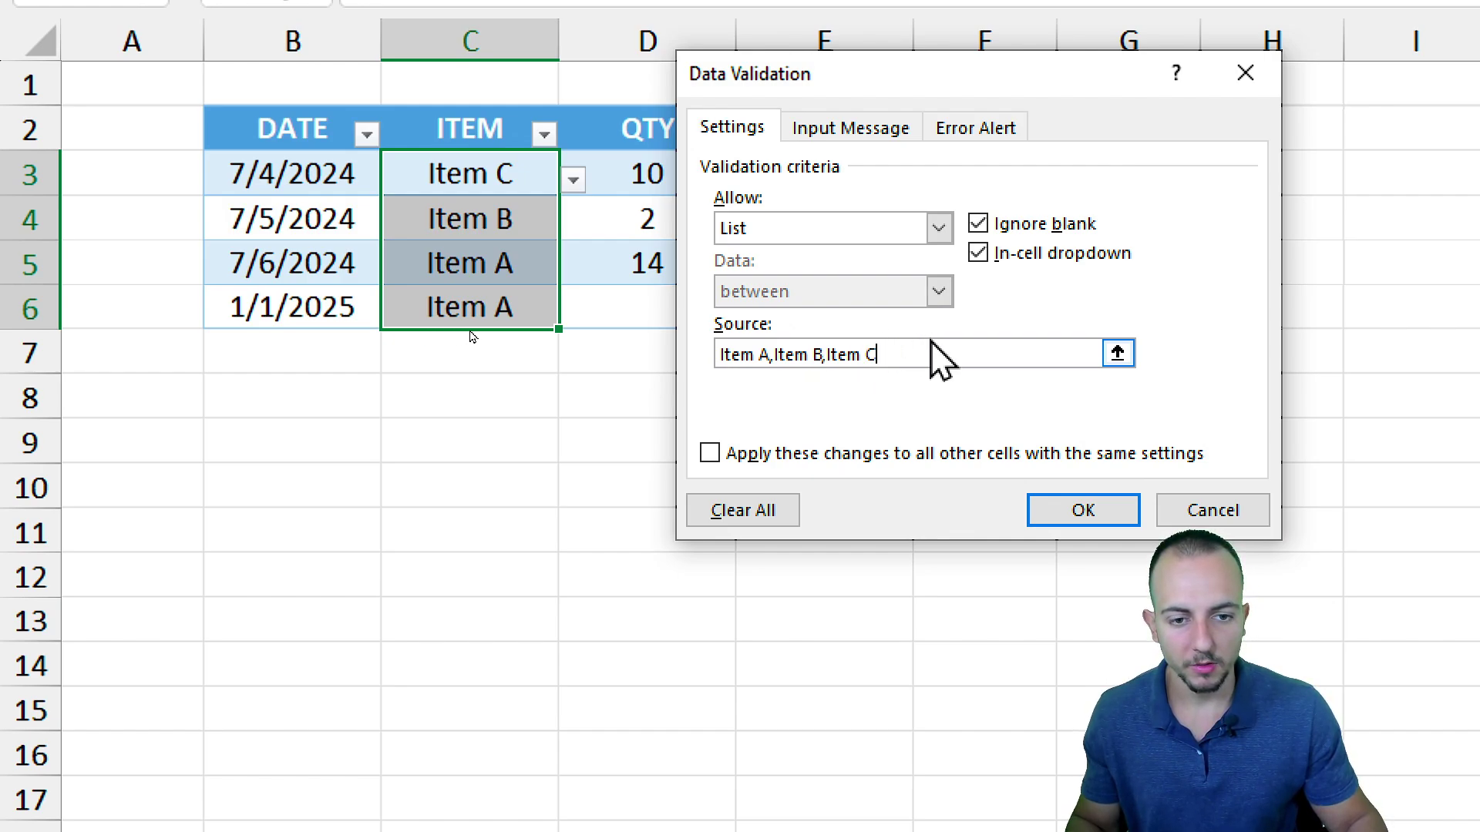
{"action": "key", "text": "ctrl+a"}
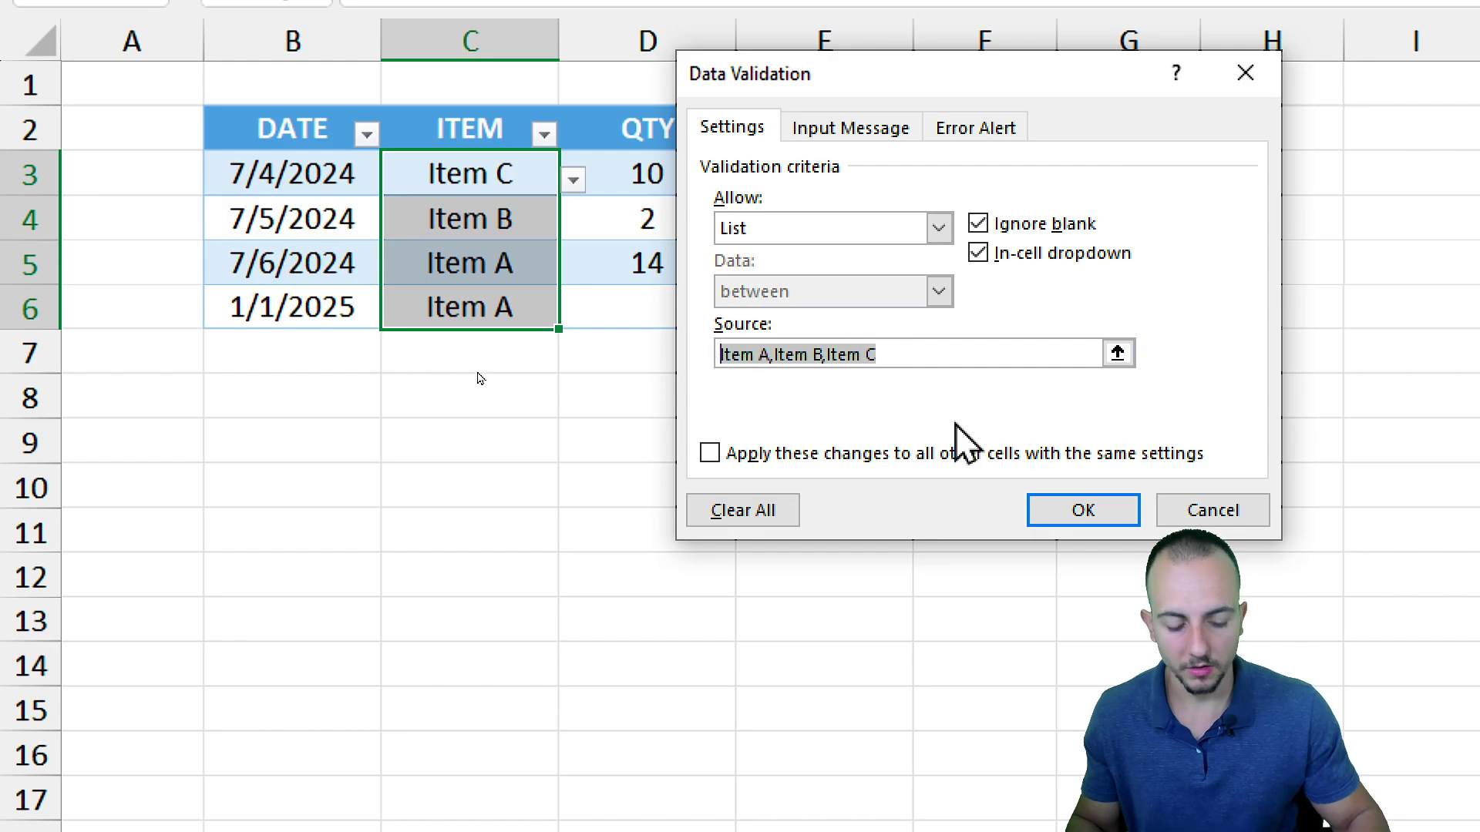
{"action": "key", "text": "BackSpace"}
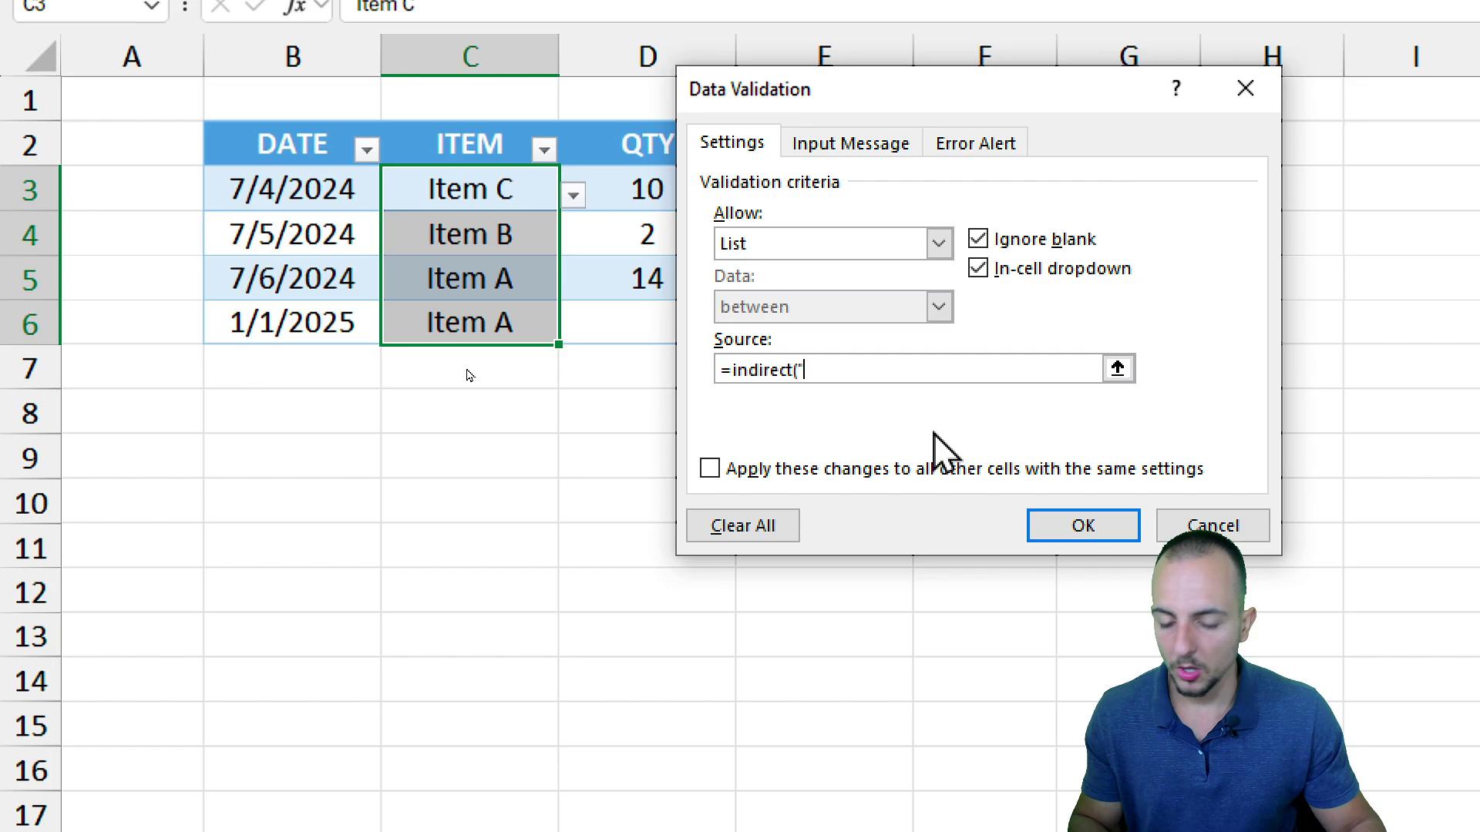
Step: Paste Table2[LIST] into the source to form =indirect("Table2[LIST]") and apply the rule
{"action": "right_click", "coordinate": [874, 370]}
{"action": "left_click", "coordinate": [817, 457]}
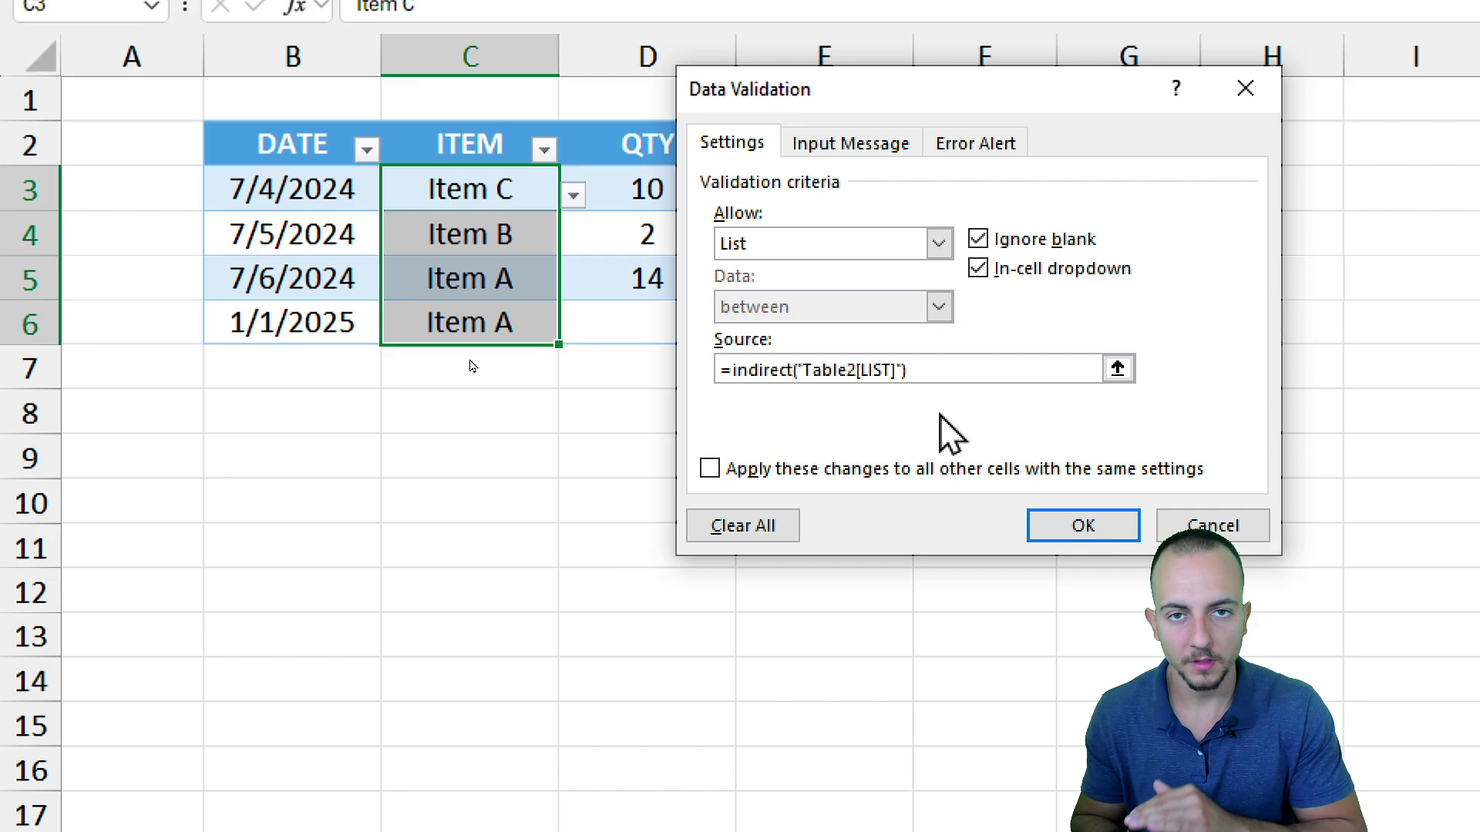
{"action": "left_click", "coordinate": [1087, 522]}
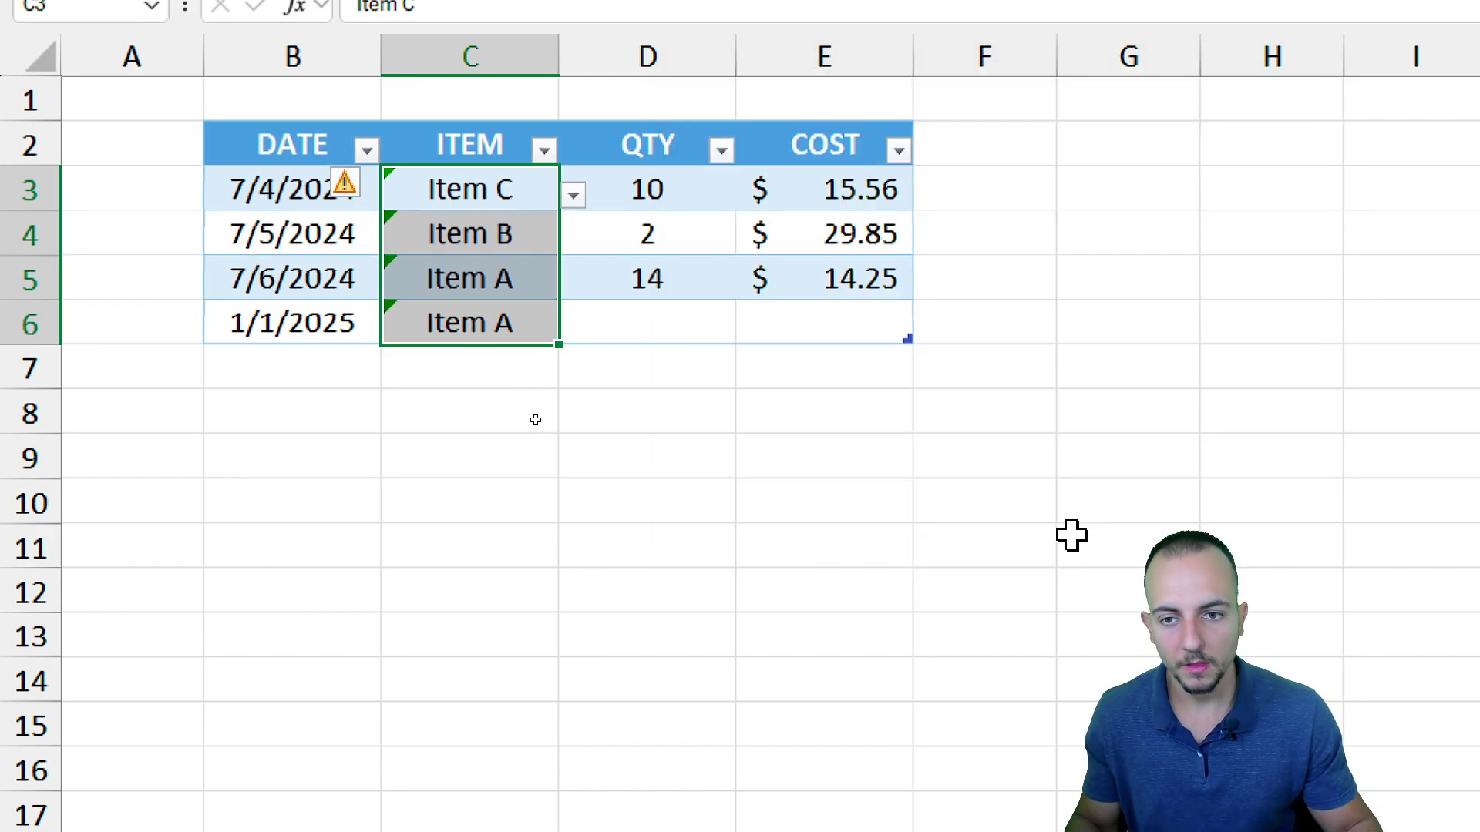
Step: Pick new items from the ITEM drop-downs, including Bluetooth speaker in C5 and Digital camera in C6
{"action": "left_click", "coordinate": [511, 180]}
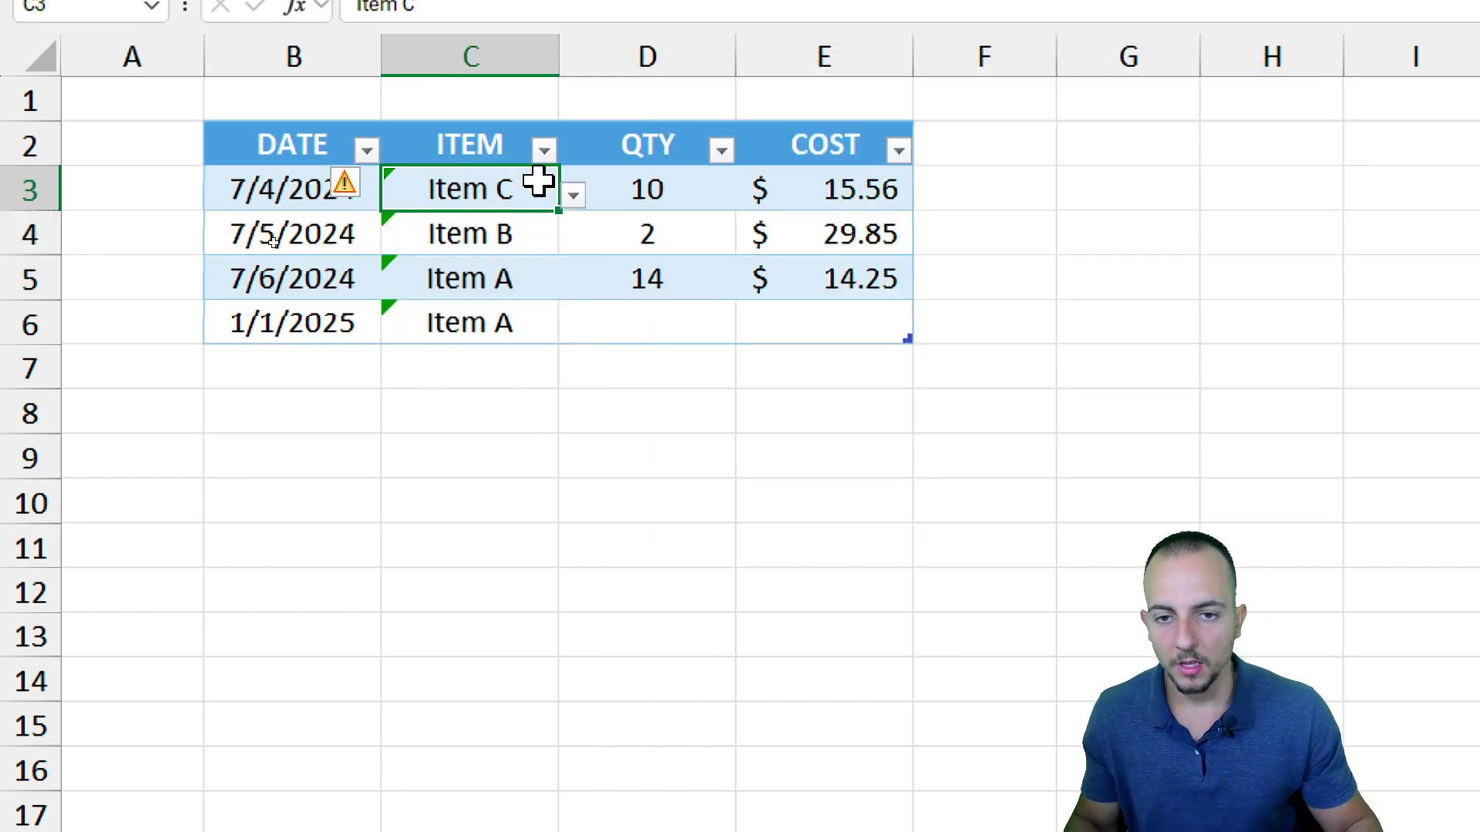
{"action": "left_click", "coordinate": [574, 195]}
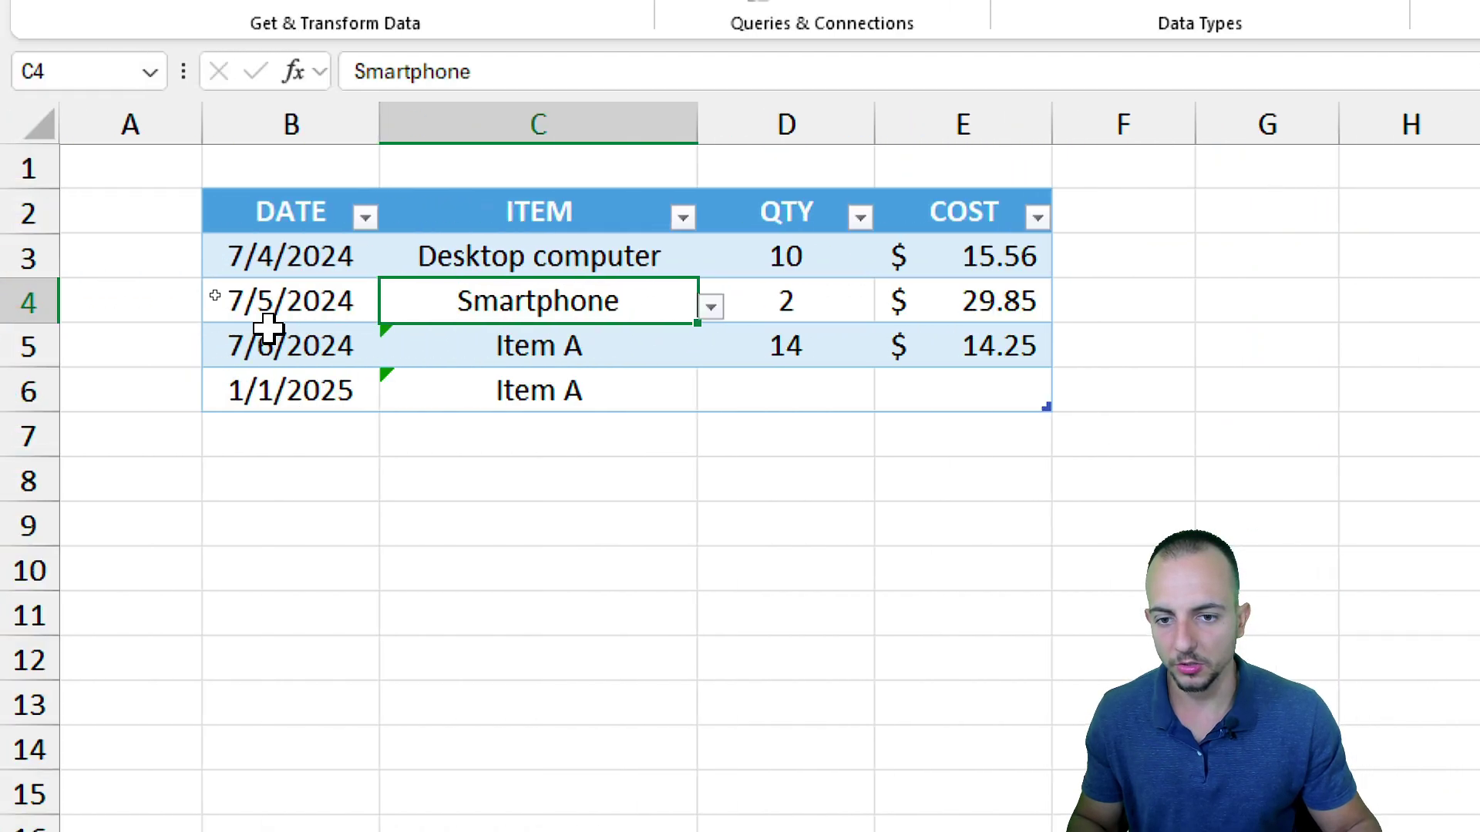
{"action": "left_click", "coordinate": [617, 354]}
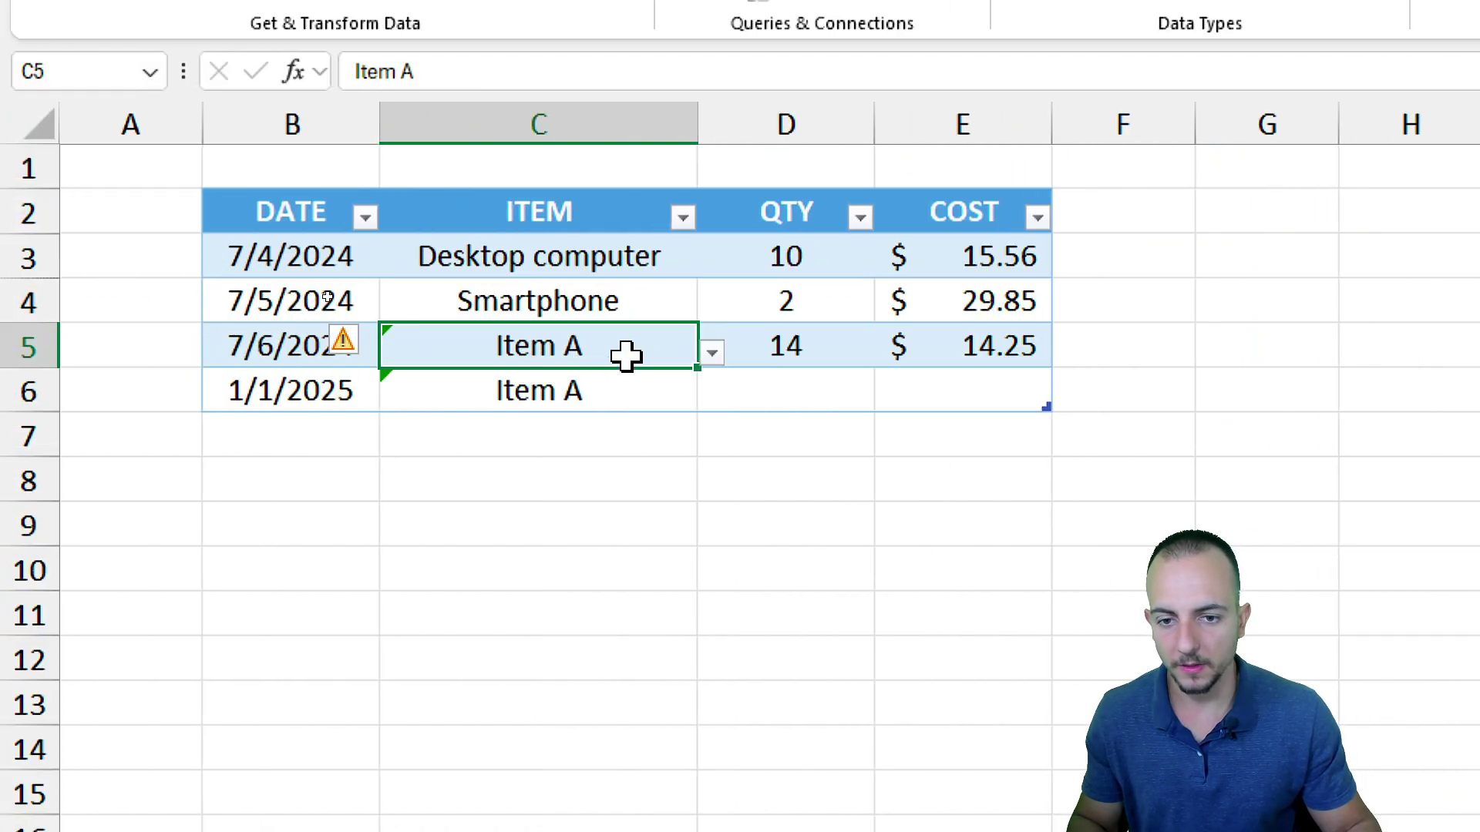
{"action": "left_click", "coordinate": [710, 352]}
{"action": "left_click", "coordinate": [555, 540]}
{"action": "left_click", "coordinate": [621, 390]}
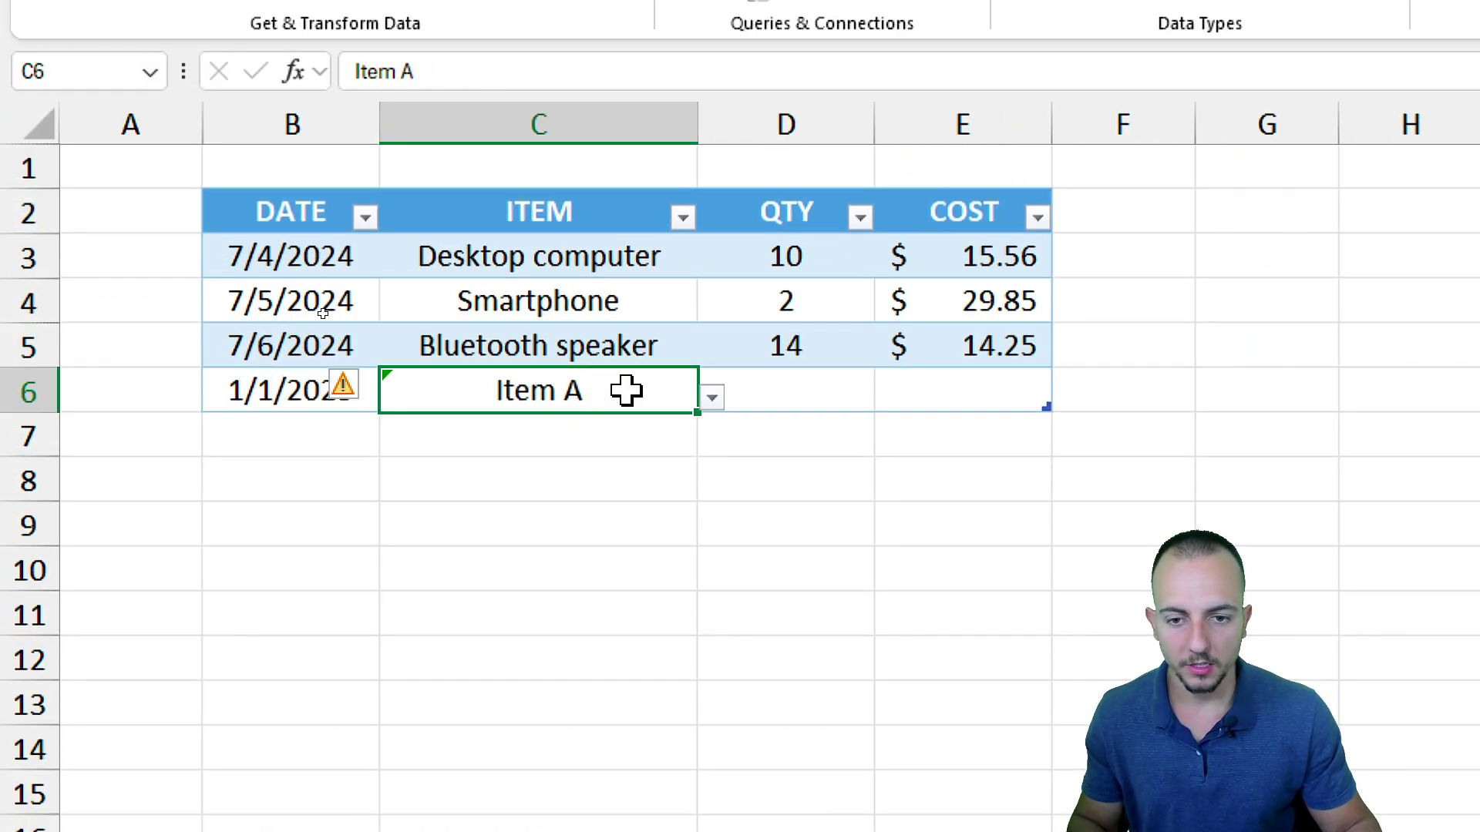
{"action": "left_click", "coordinate": [710, 396]}
{"action": "left_click", "coordinate": [506, 614]}
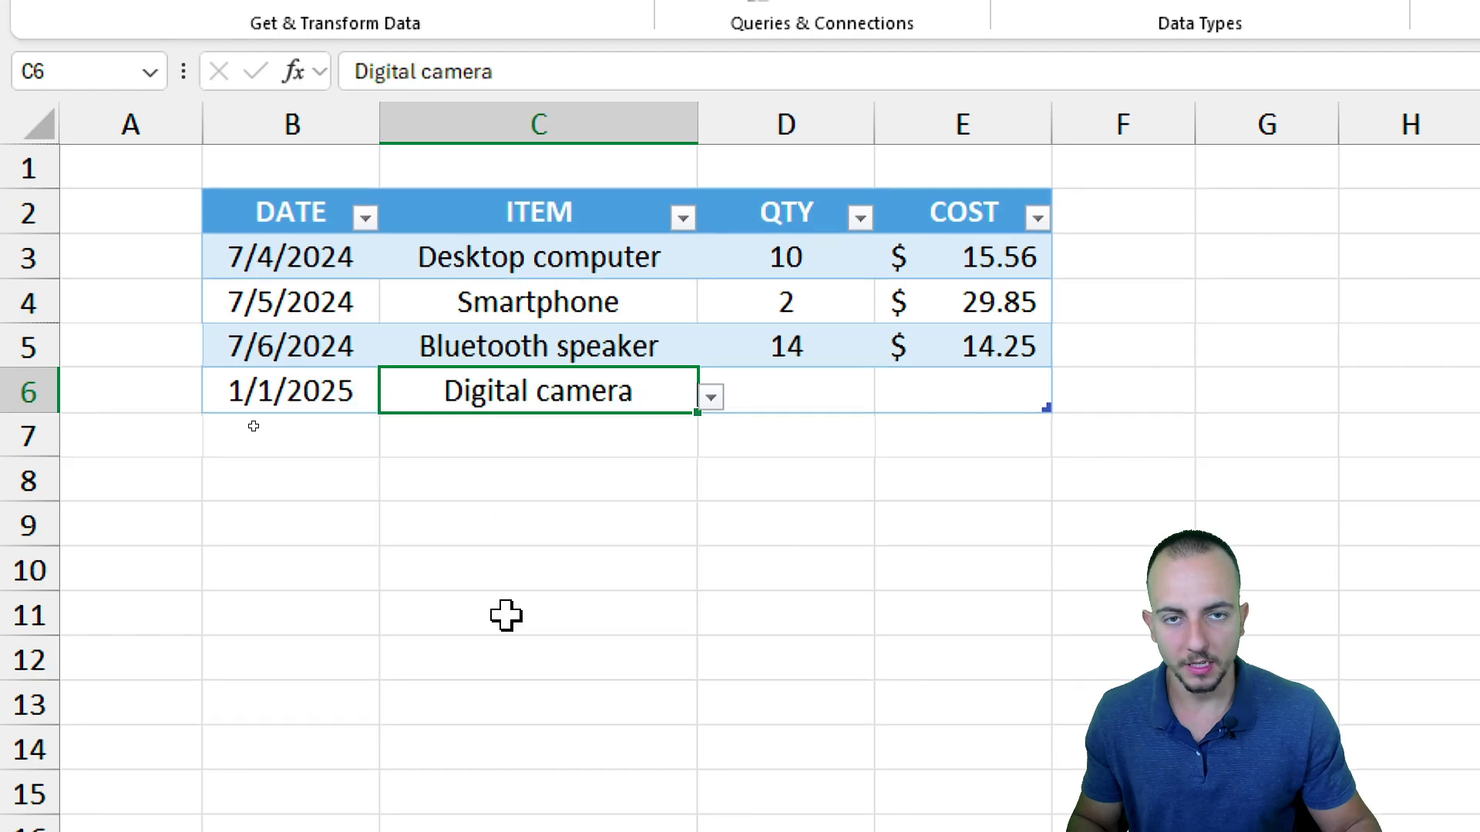
Step: Fill the 1/1/2025 date down into B7 with Ctrl+D to add a new table row
{"action": "left_click", "coordinate": [349, 433]}
{"action": "left_click", "coordinate": [432, 433]}
{"action": "left_click", "coordinate": [324, 435]}
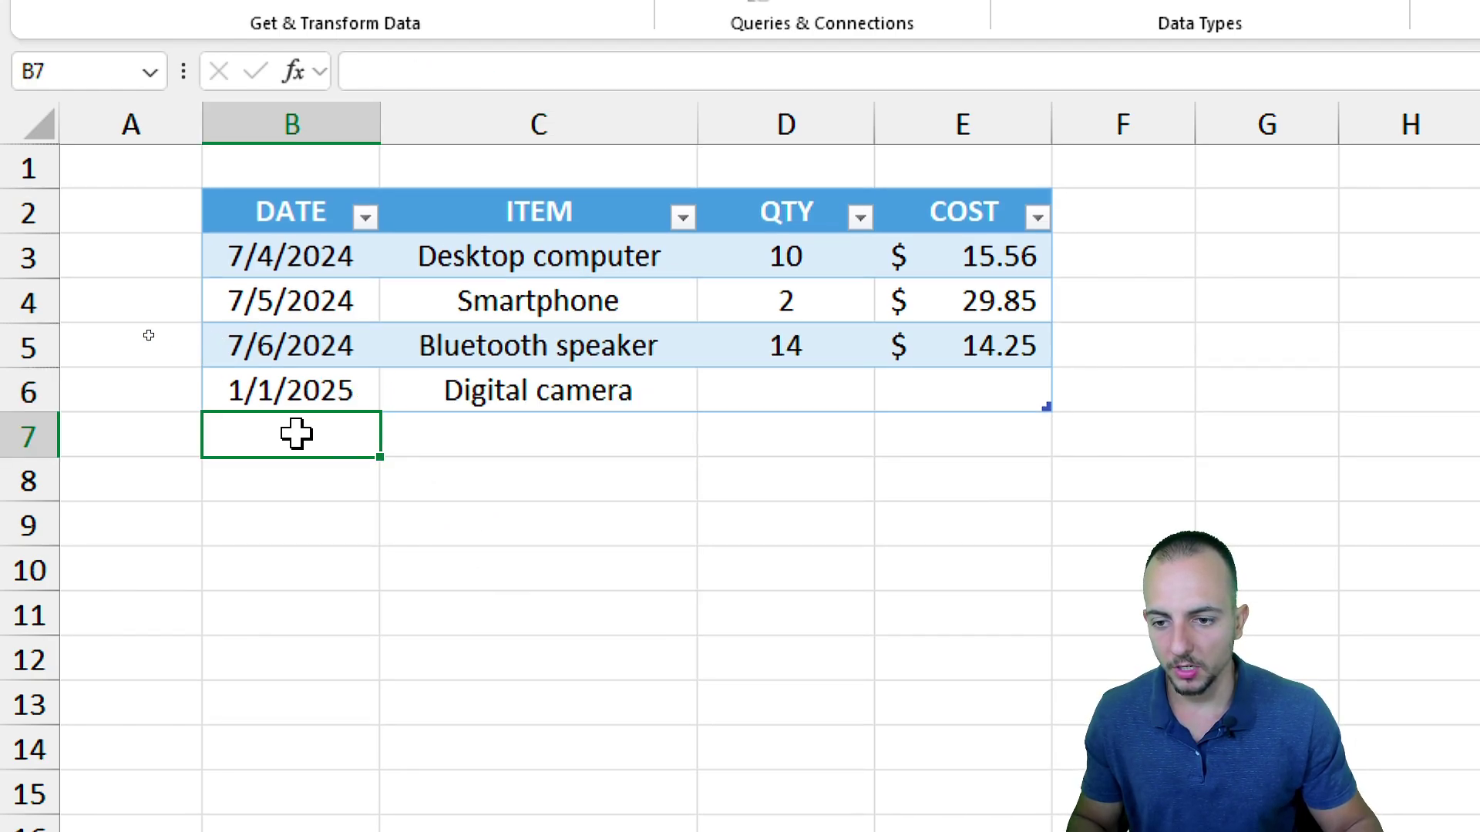
{"action": "key", "text": "ctrl+d"}
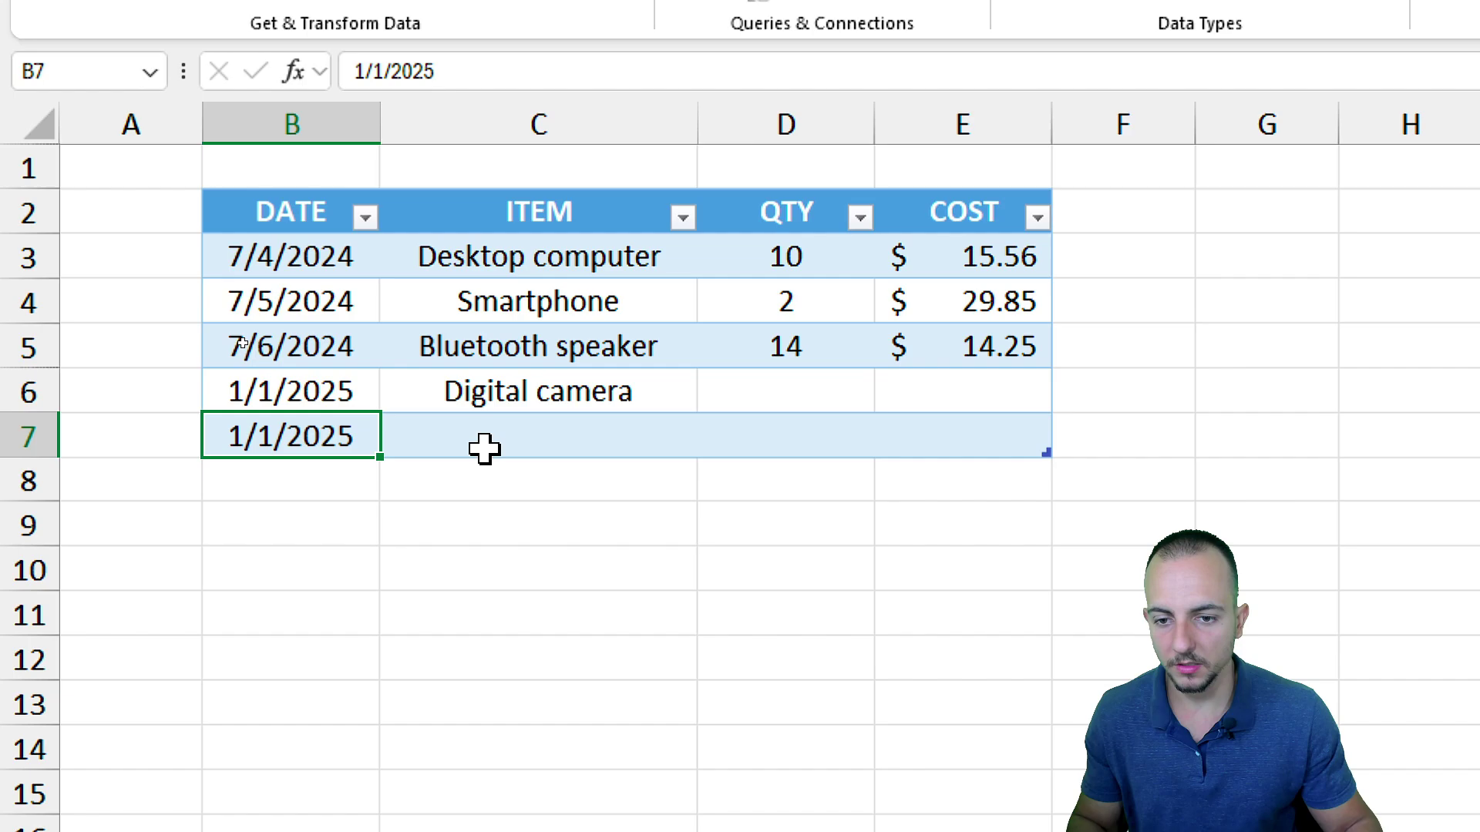
{"action": "left_click", "coordinate": [509, 447]}
Step: Add '123 abc' as a new entry below External hard drive in the LIST table
{"action": "left_click", "coordinate": [711, 443]}
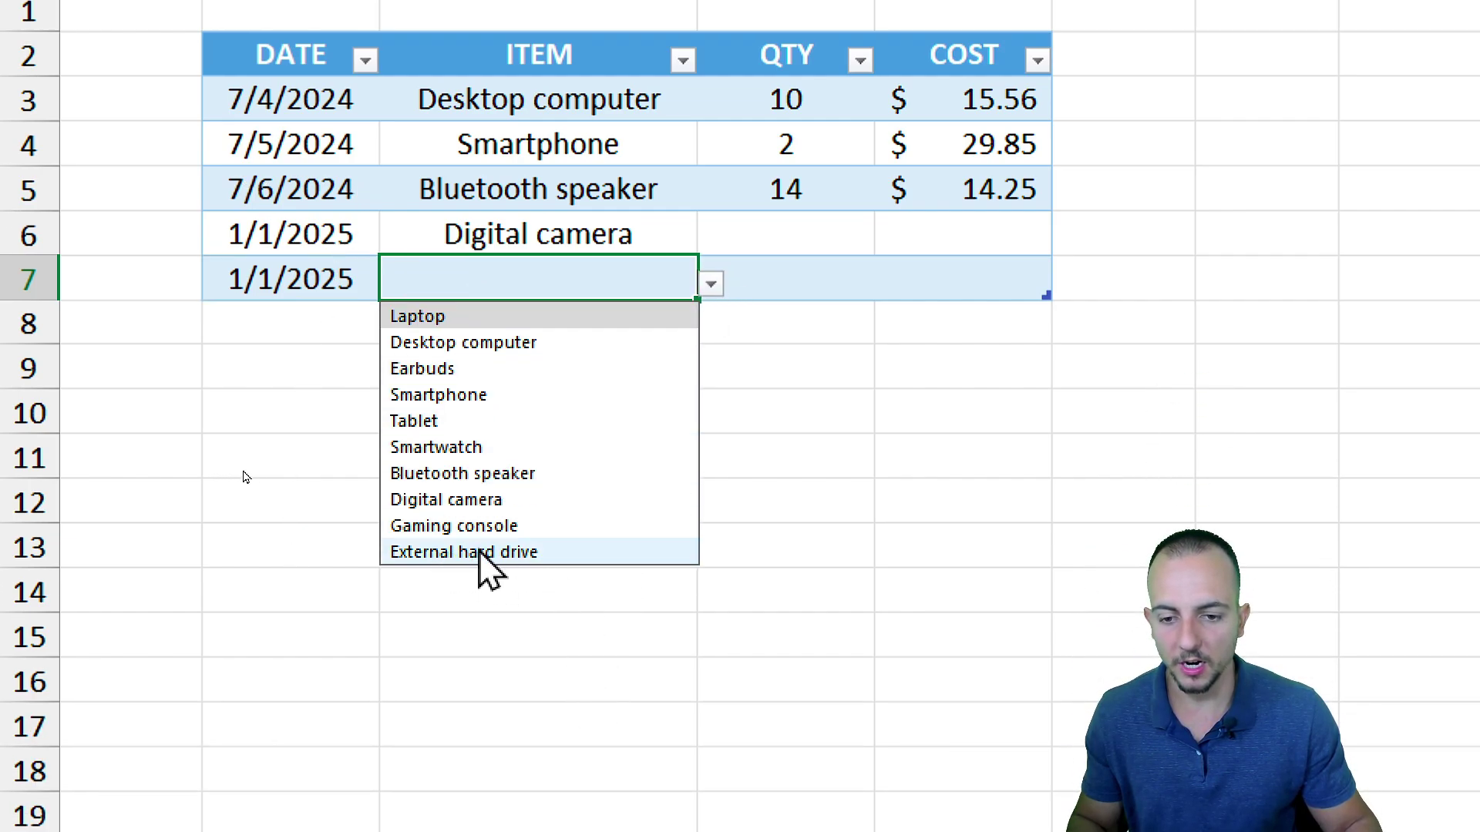
{"action": "key", "text": "Escape"}
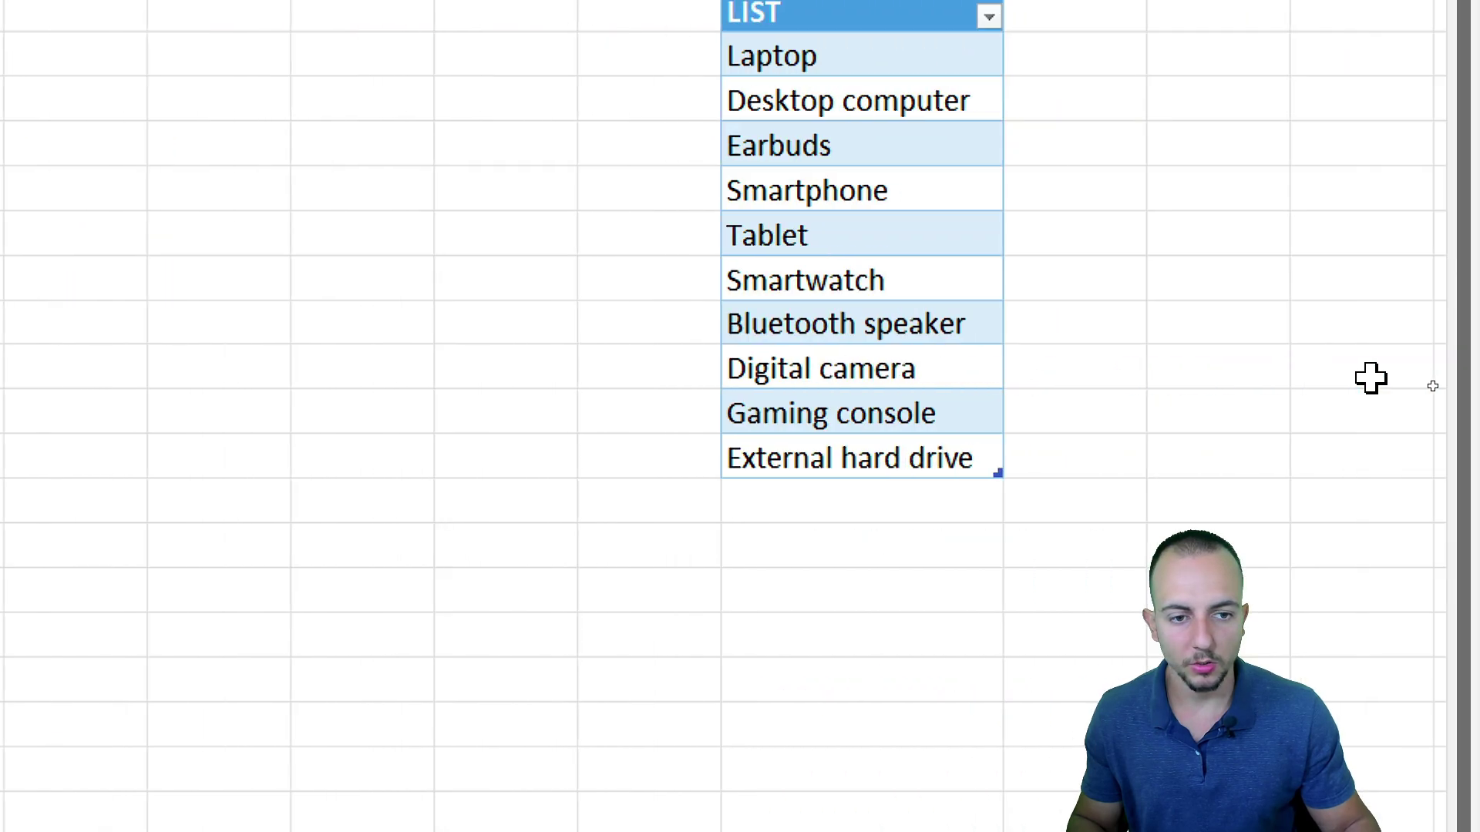
{"action": "left_click", "coordinate": [878, 509]}
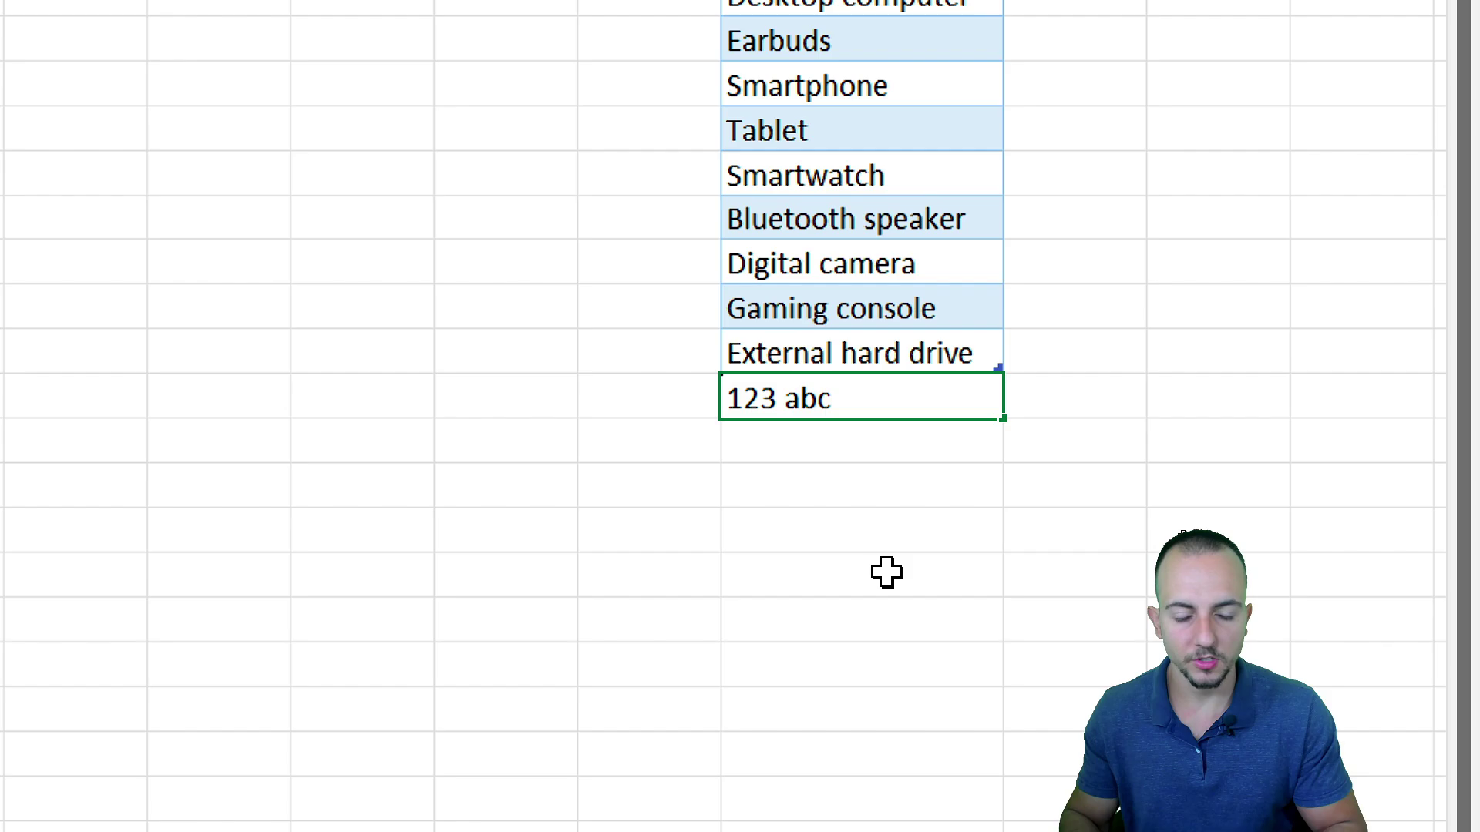
{"action": "key", "text": "Return"}
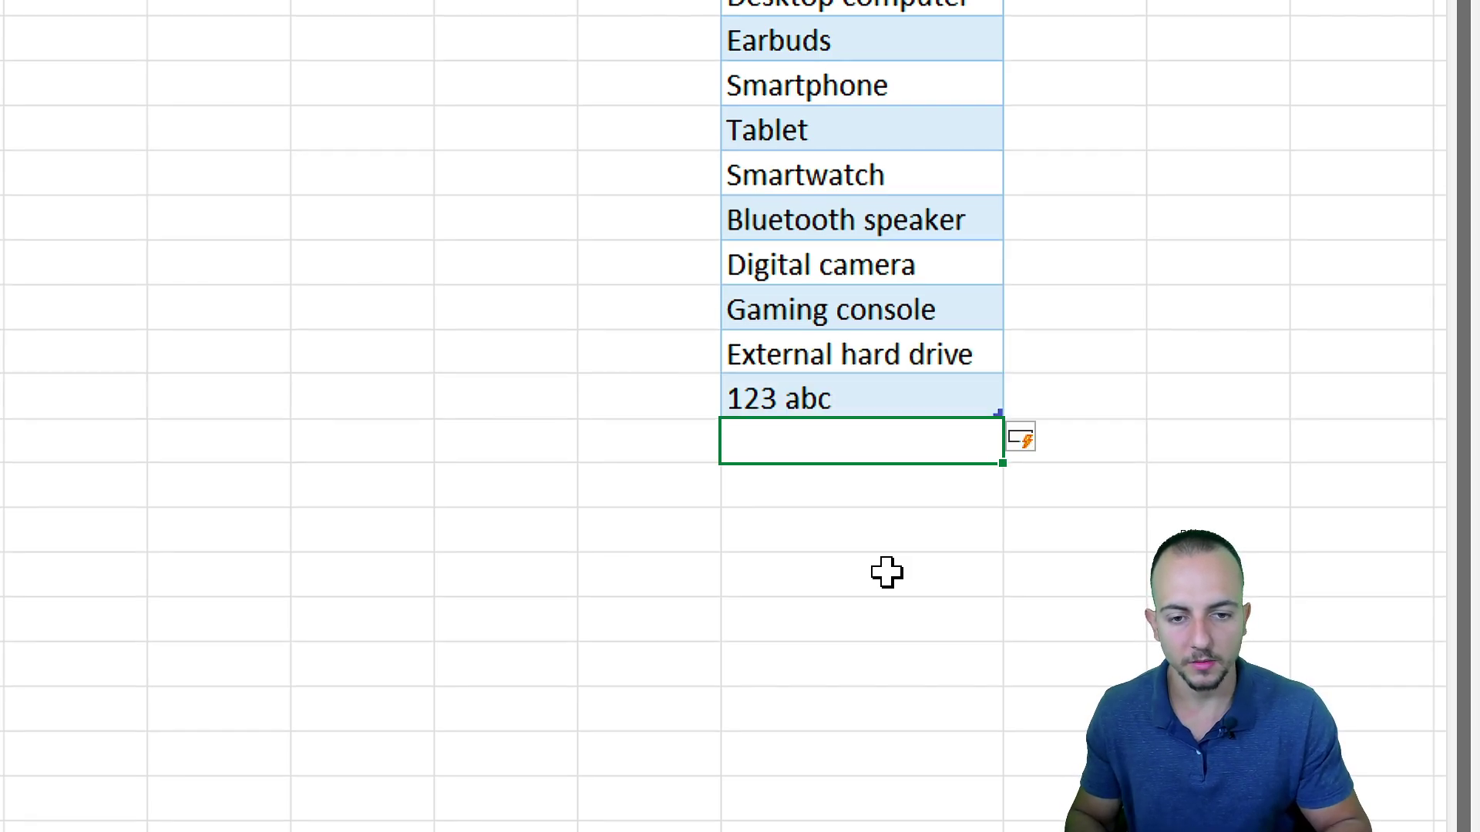
{"action": "left_click", "coordinate": [886, 572]}
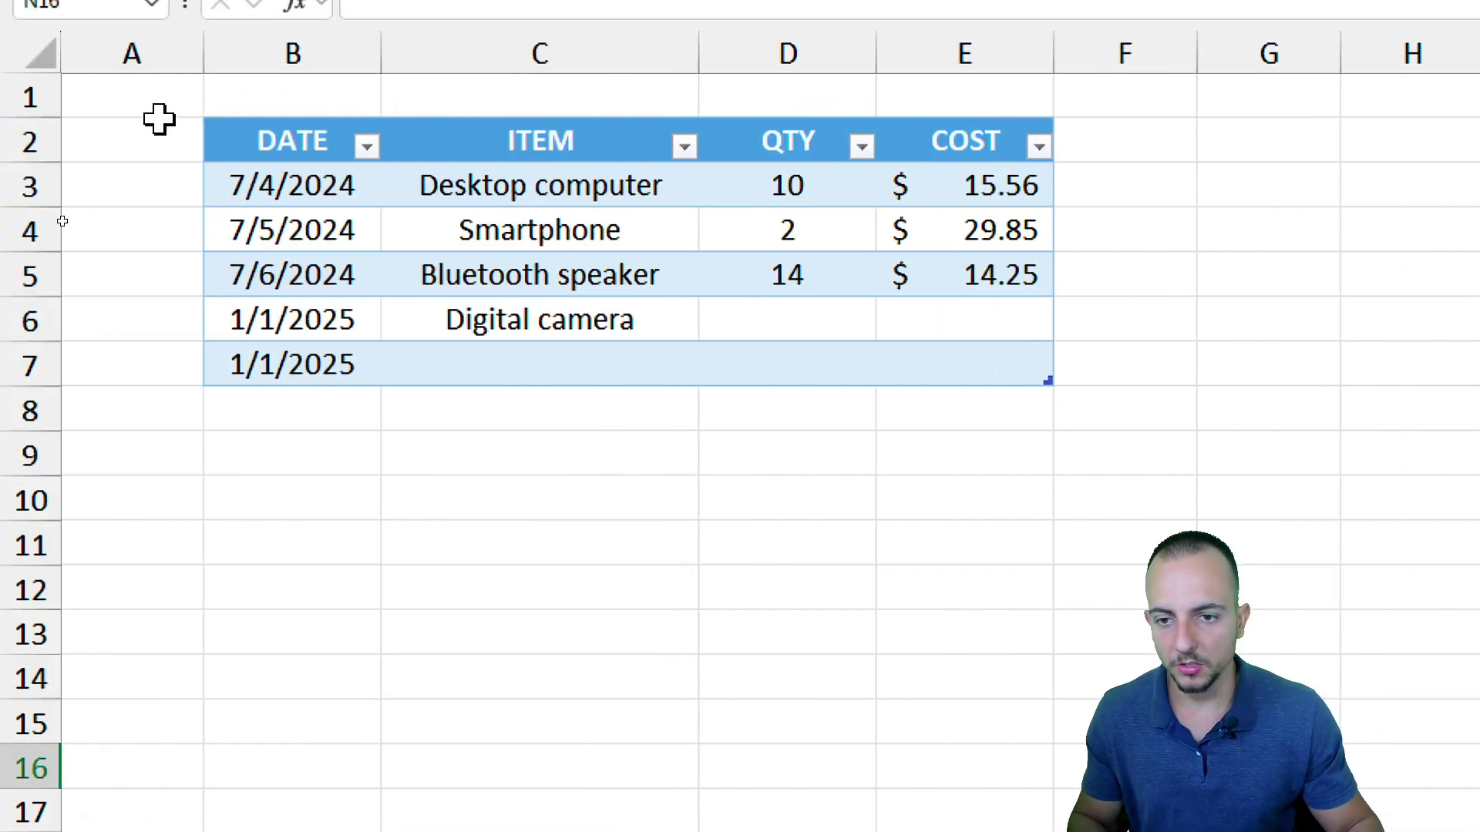
Step: Choose '123 abc' from C7's ITEM drop-down
{"action": "left_click", "coordinate": [528, 359]}
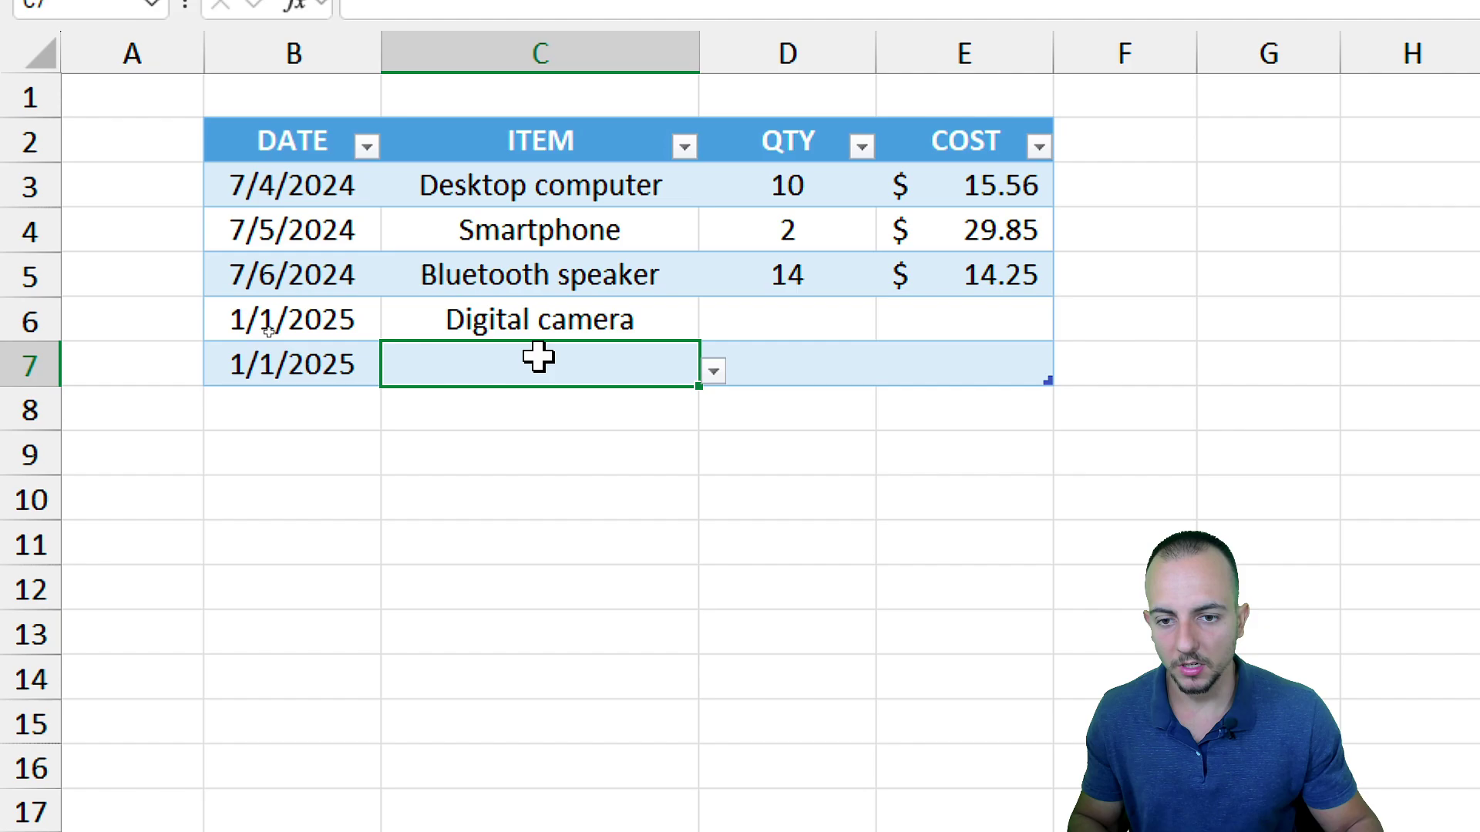
{"action": "left_click", "coordinate": [713, 372]}
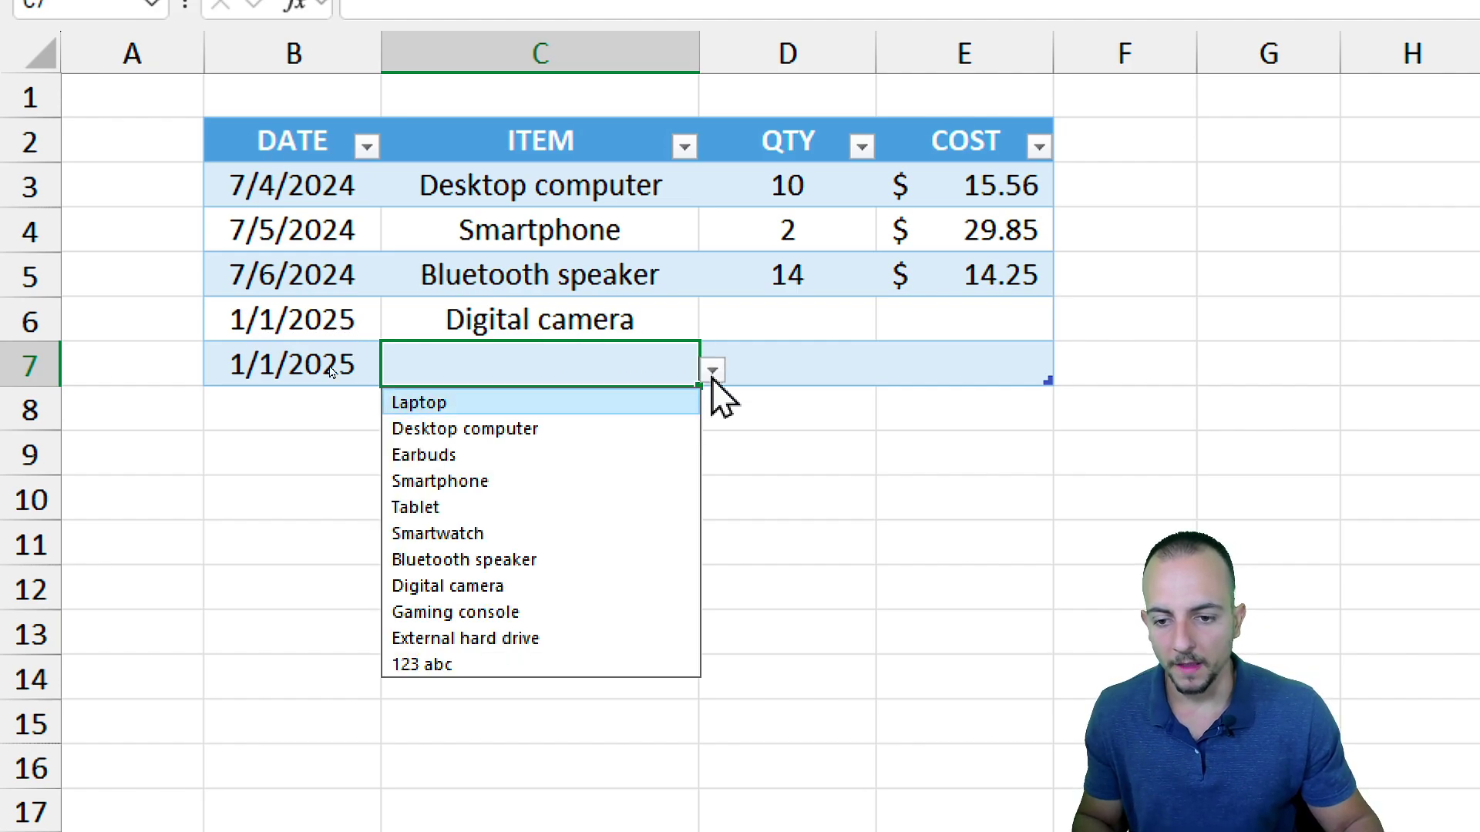
{"action": "left_click", "coordinate": [469, 664]}
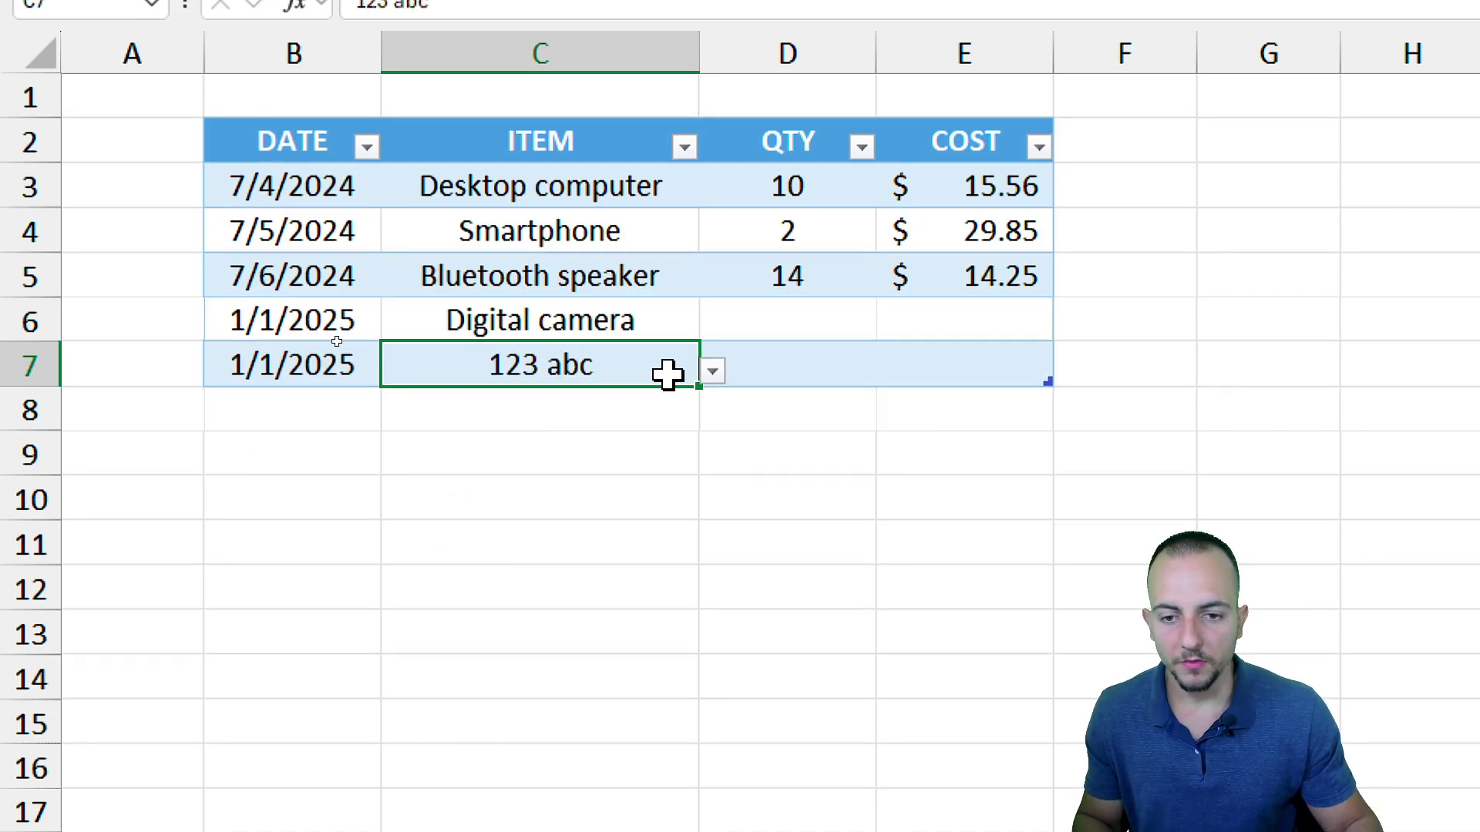
{"action": "left_click", "coordinate": [711, 373]}
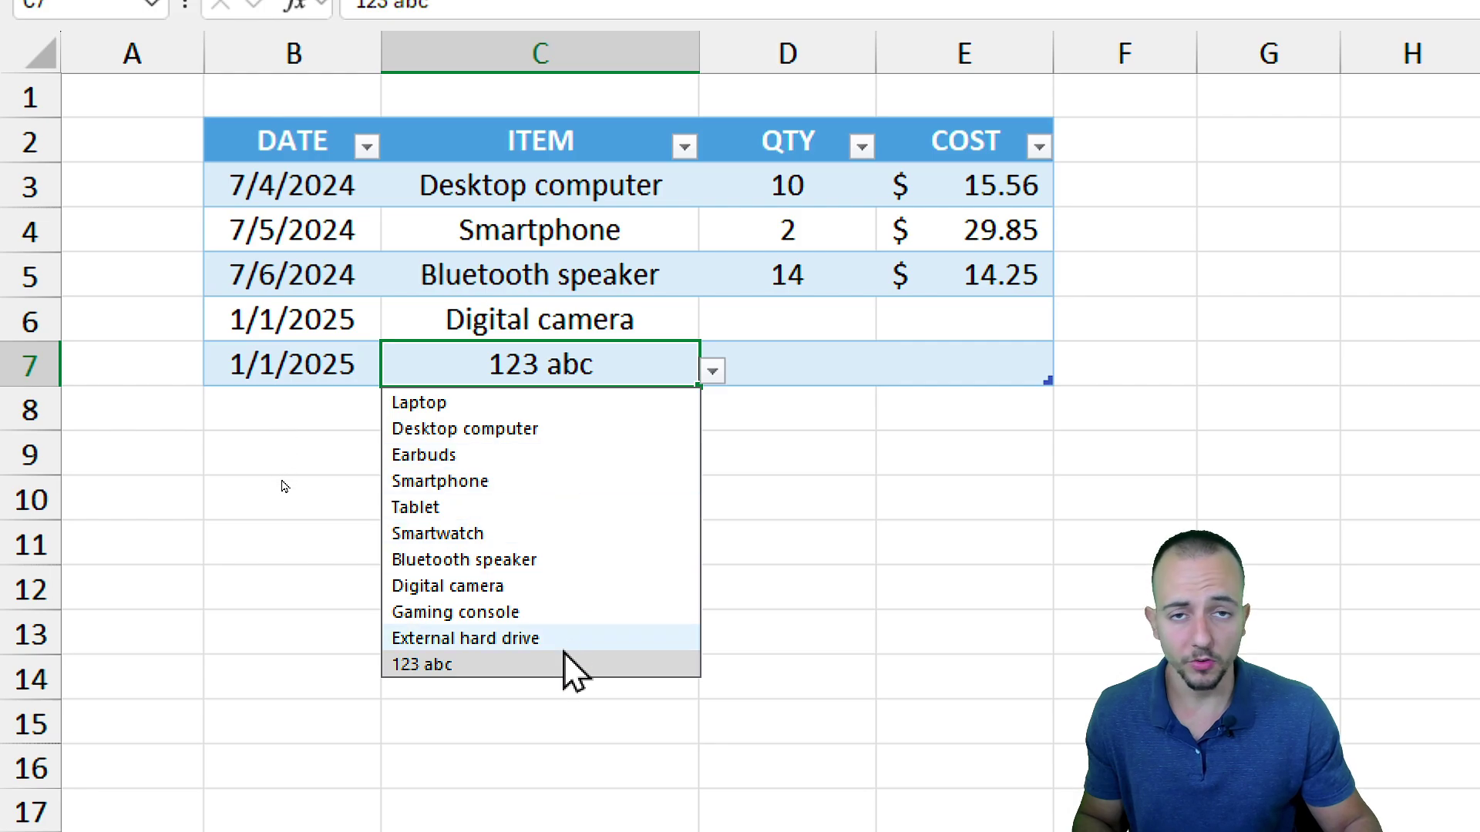
Step: Sort the LIST table entries A to Z using its header filter menu
{"action": "left_click", "coordinate": [616, 370]}
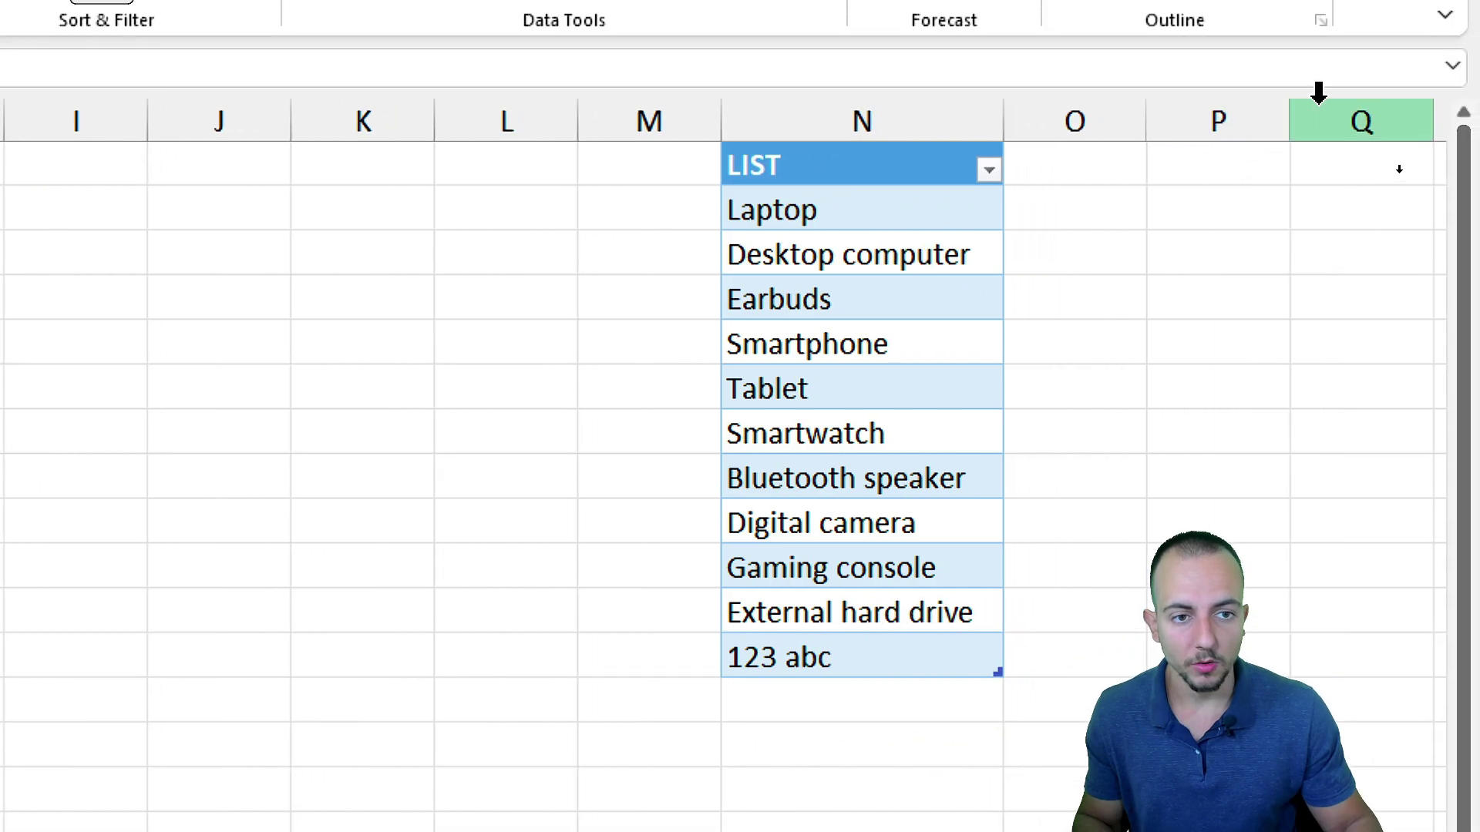
{"action": "mouse_move", "coordinate": [977, 133]}
{"action": "left_mouse_down"}
{"action": "mouse_move", "coordinate": [994, 206]}
{"action": "mouse_move", "coordinate": [950, 109]}
{"action": "left_mouse_up"}
{"action": "left_click_drag", "start_coordinate": [1006, 202], "coordinate": [1098, 282]}
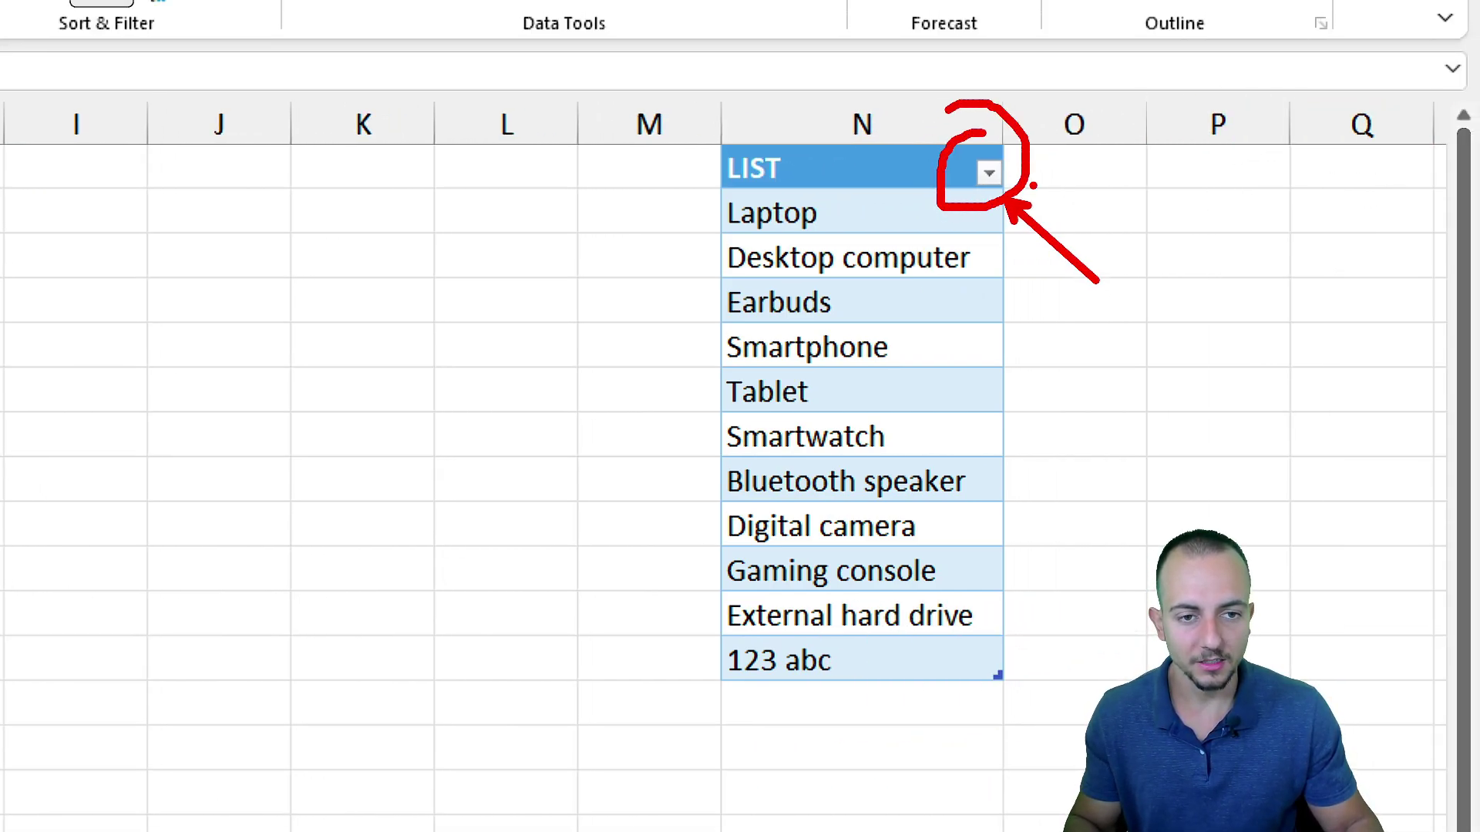
{"action": "left_click", "coordinate": [998, 174]}
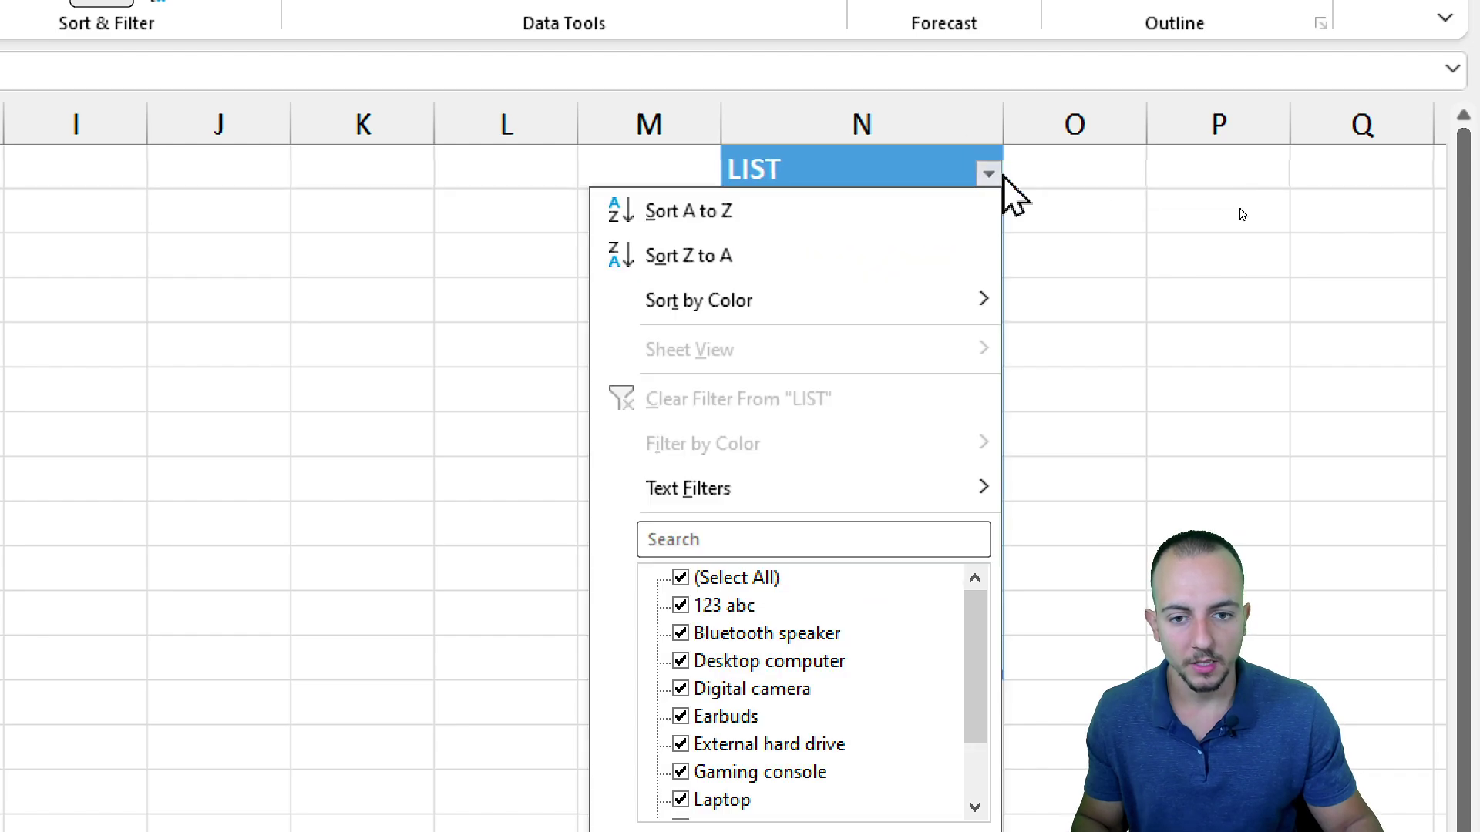
{"action": "left_click", "coordinate": [799, 237]}
Step: Check that C7's ITEM drop-down now lists '123 abc' first, then products alphabetically
{"action": "left_click_drag", "start_coordinate": [797, 215], "coordinate": [836, 661]}
{"action": "left_click", "coordinate": [904, 224]}
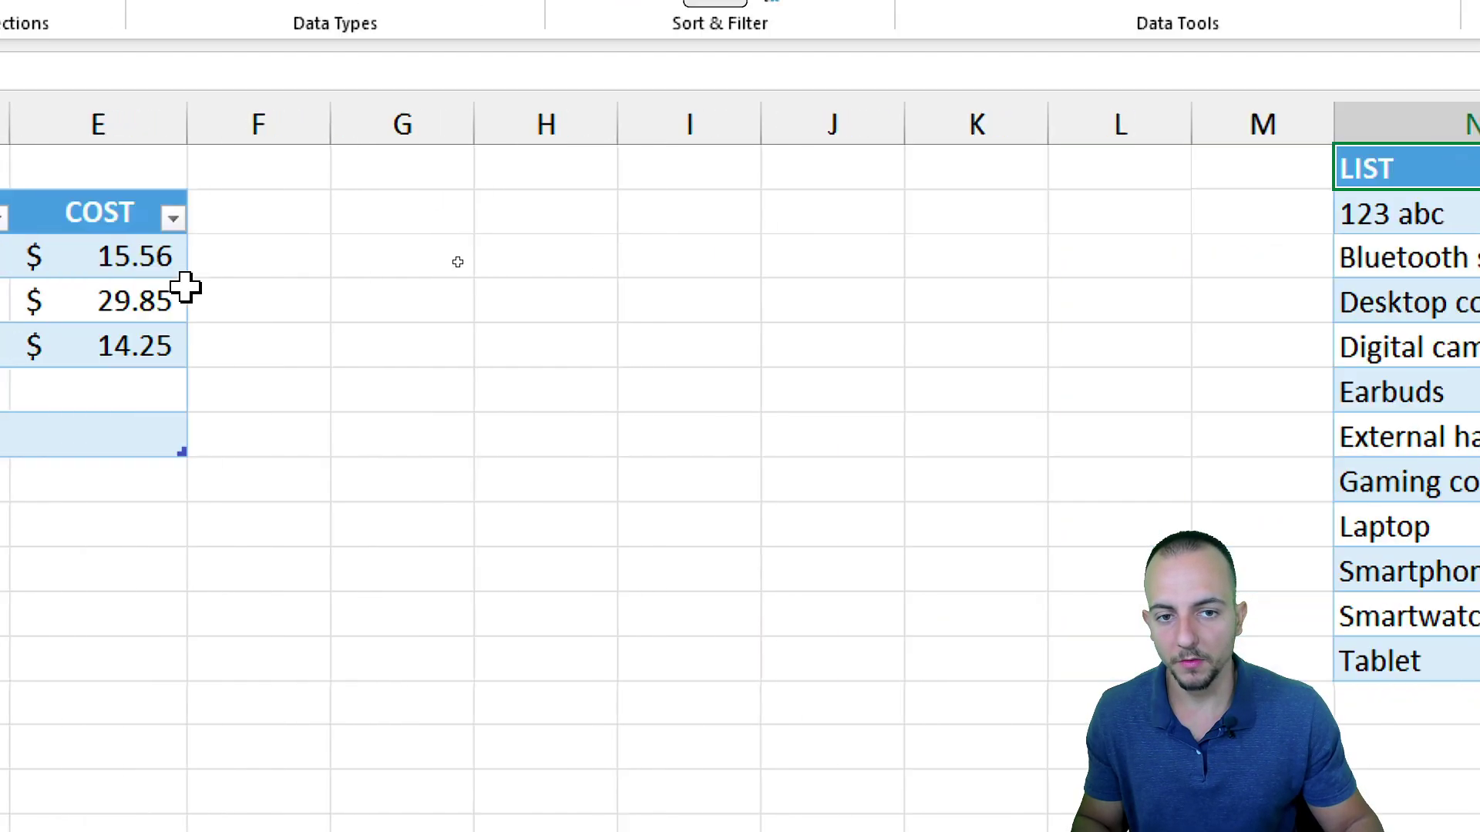
{"action": "left_click", "coordinate": [531, 446]}
{"action": "left_click", "coordinate": [714, 442]}
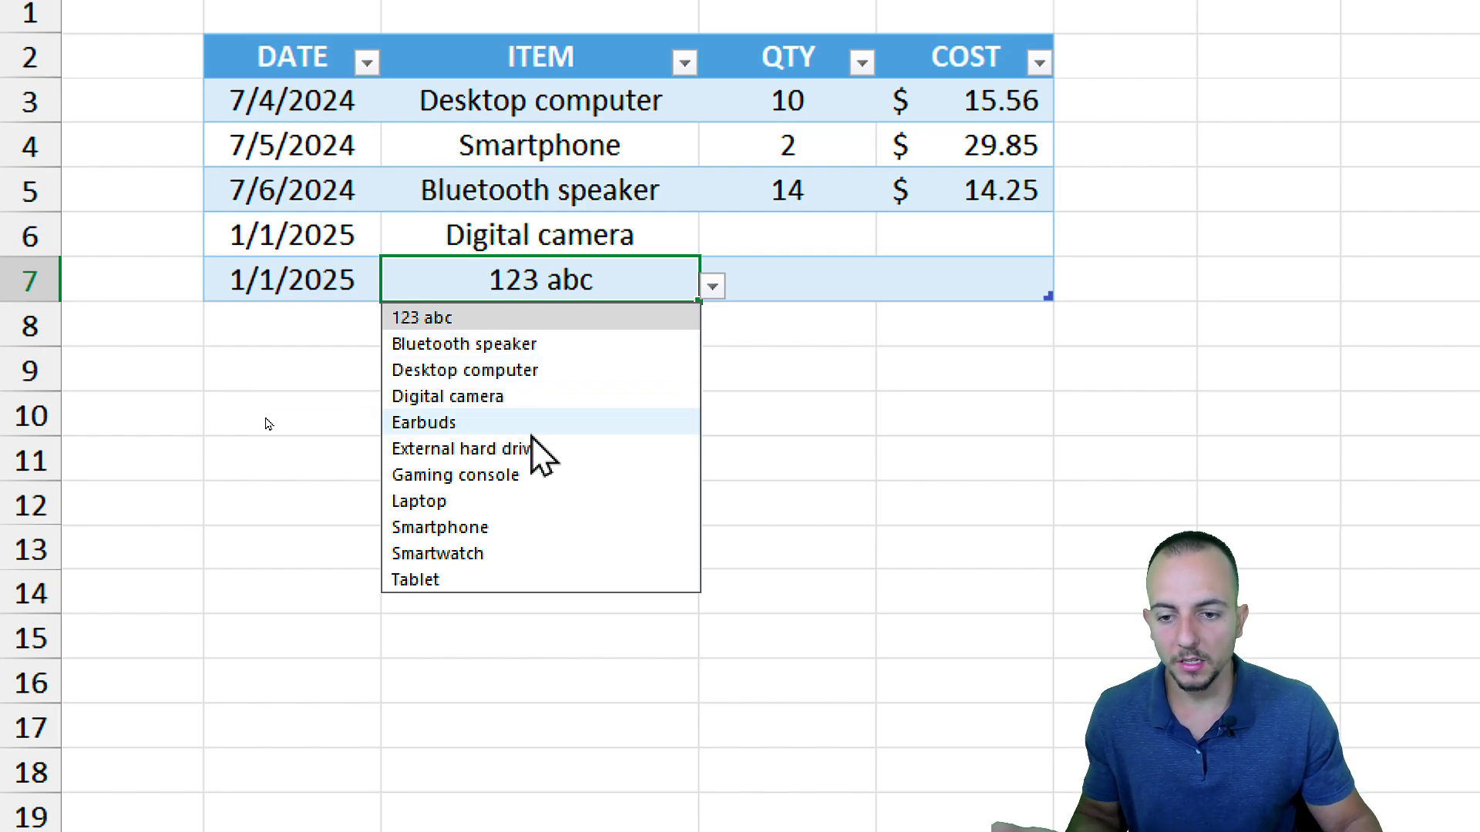
Step: Replace C7's item with Laptop from the alphabetized drop-down and review the sorted list
{"action": "left_click", "coordinate": [497, 502]}
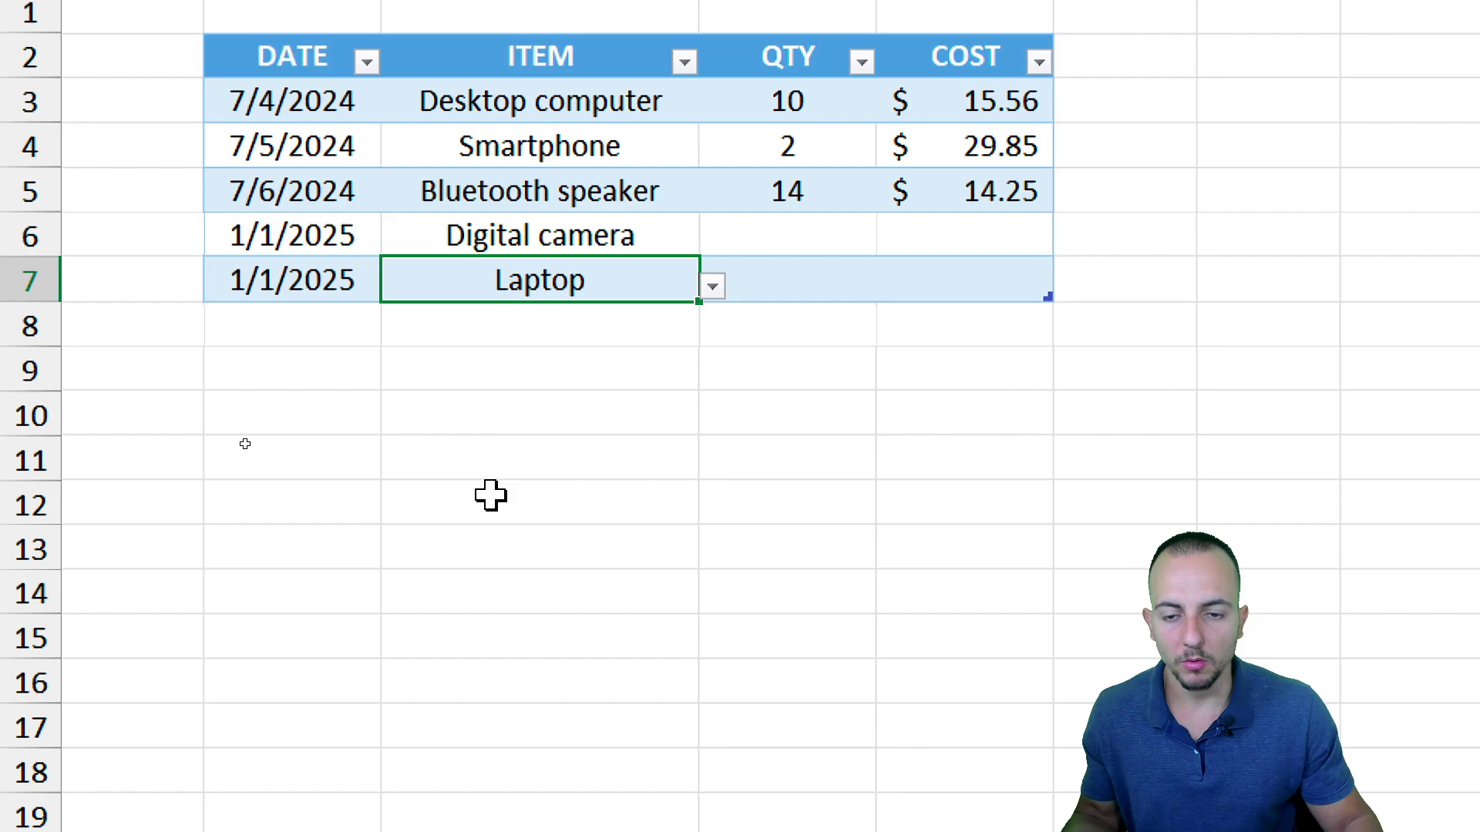
{"action": "left_click", "coordinate": [546, 329]}
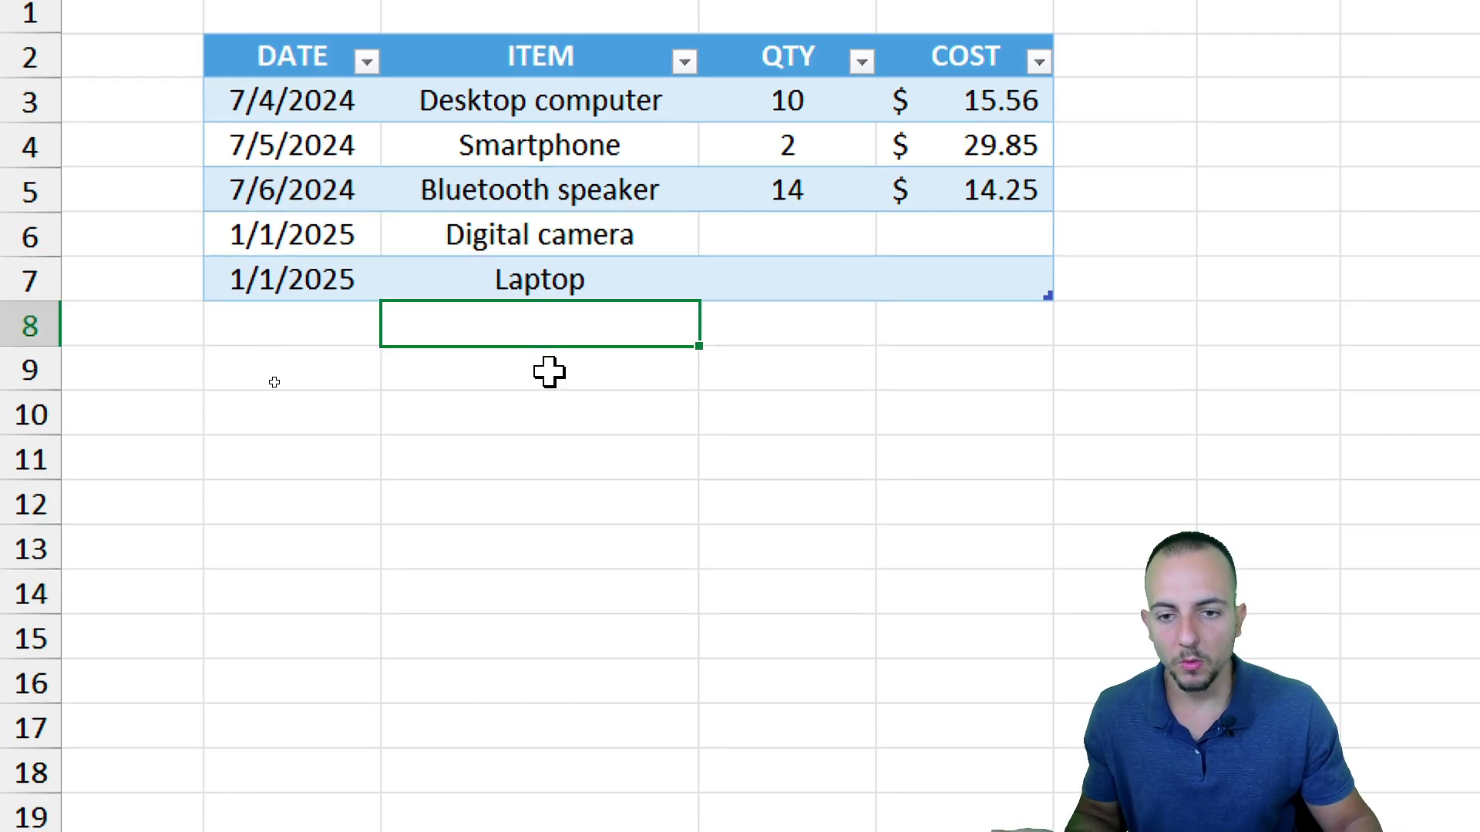
{"action": "left_click", "coordinate": [548, 371]}
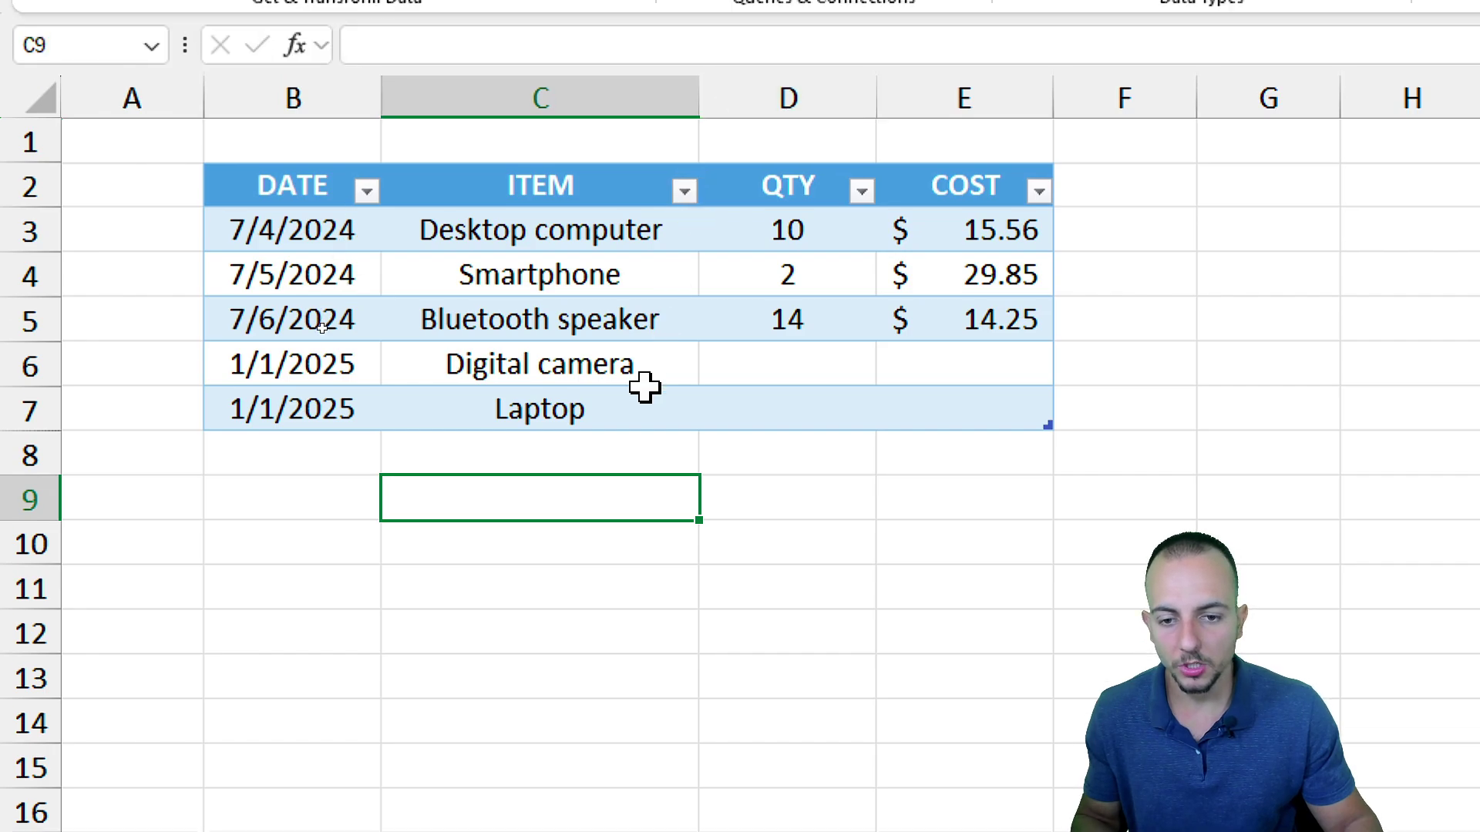
{"action": "left_click", "coordinate": [649, 264]}
{"action": "left_click", "coordinate": [714, 416]}
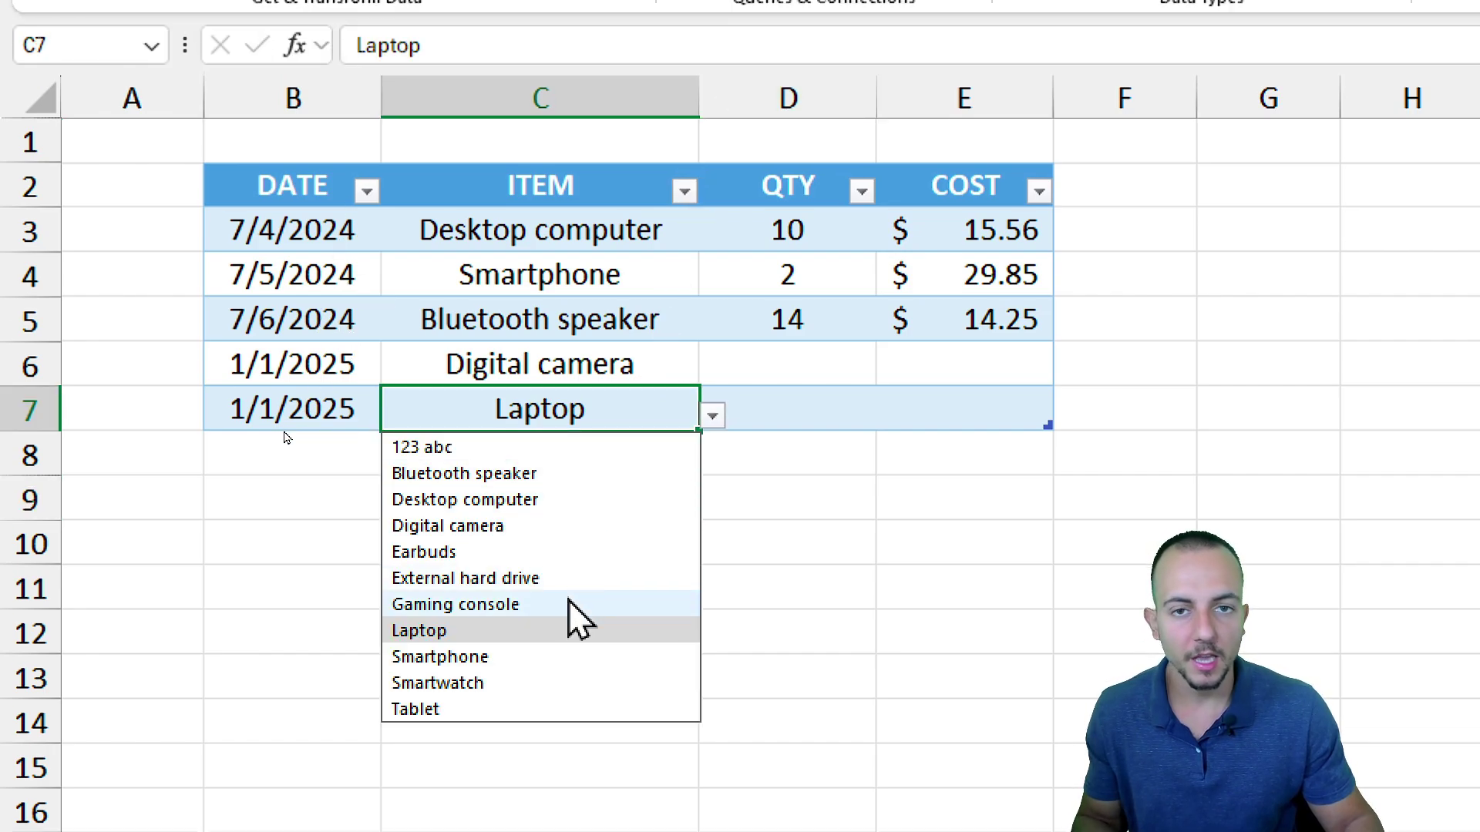